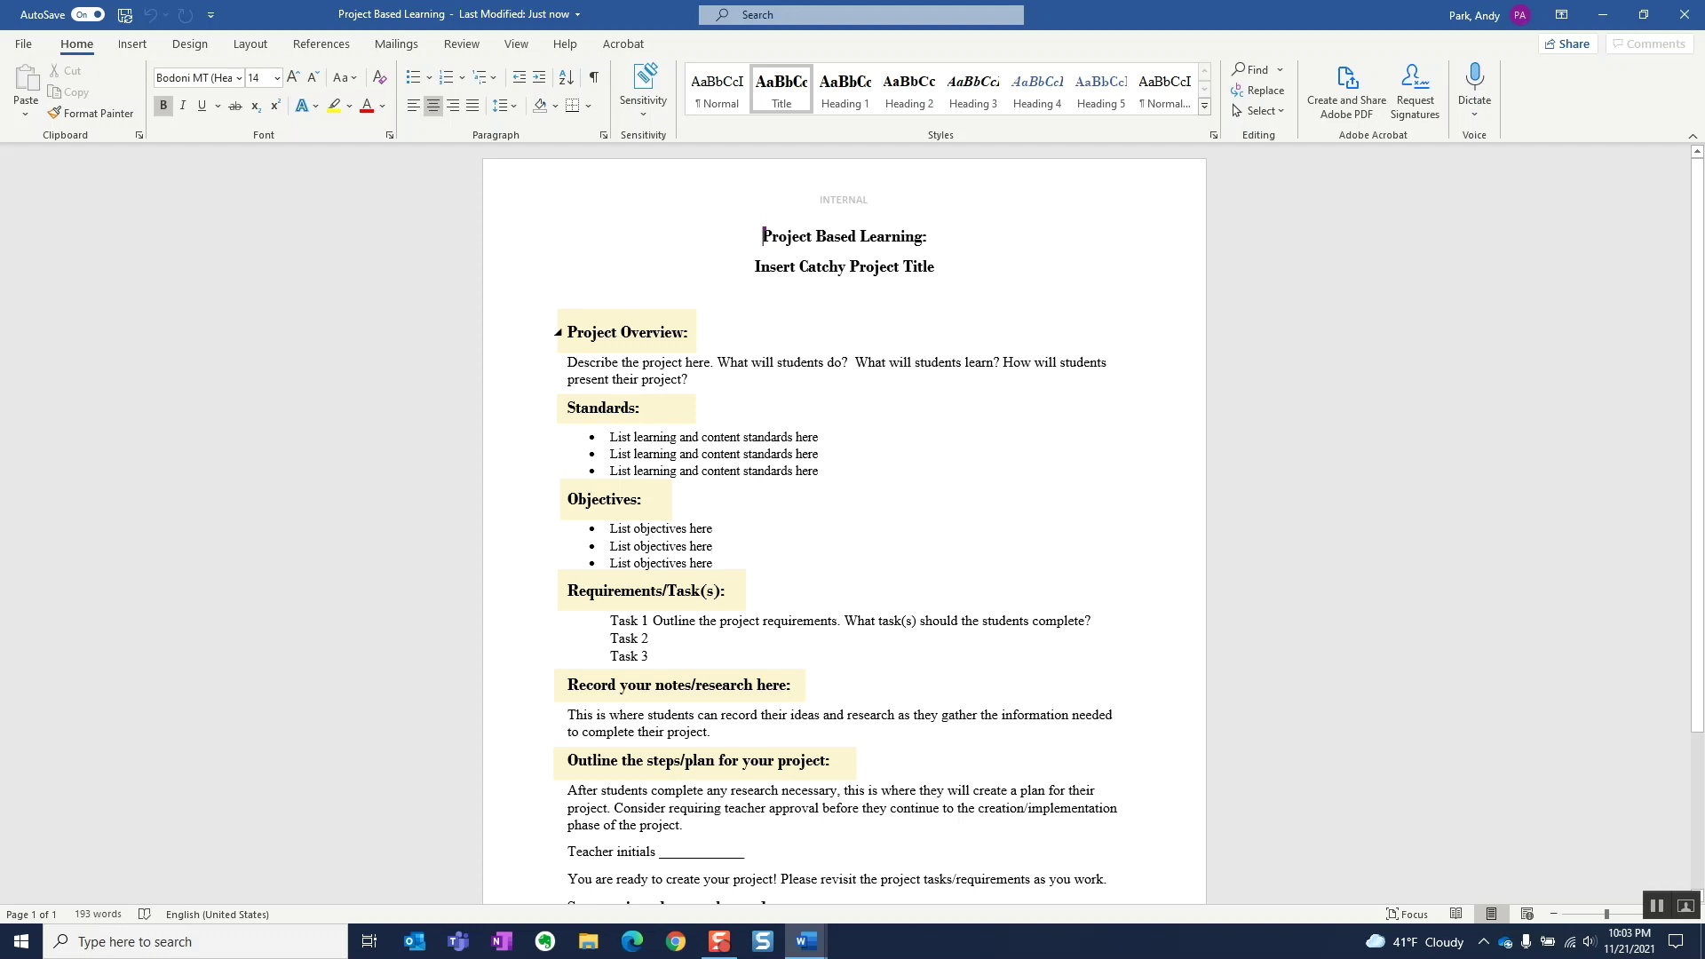
In the Navigation Pane, drag Outline the steps/plan to sit right after Requirements.
drag(568, 332, 687, 332)
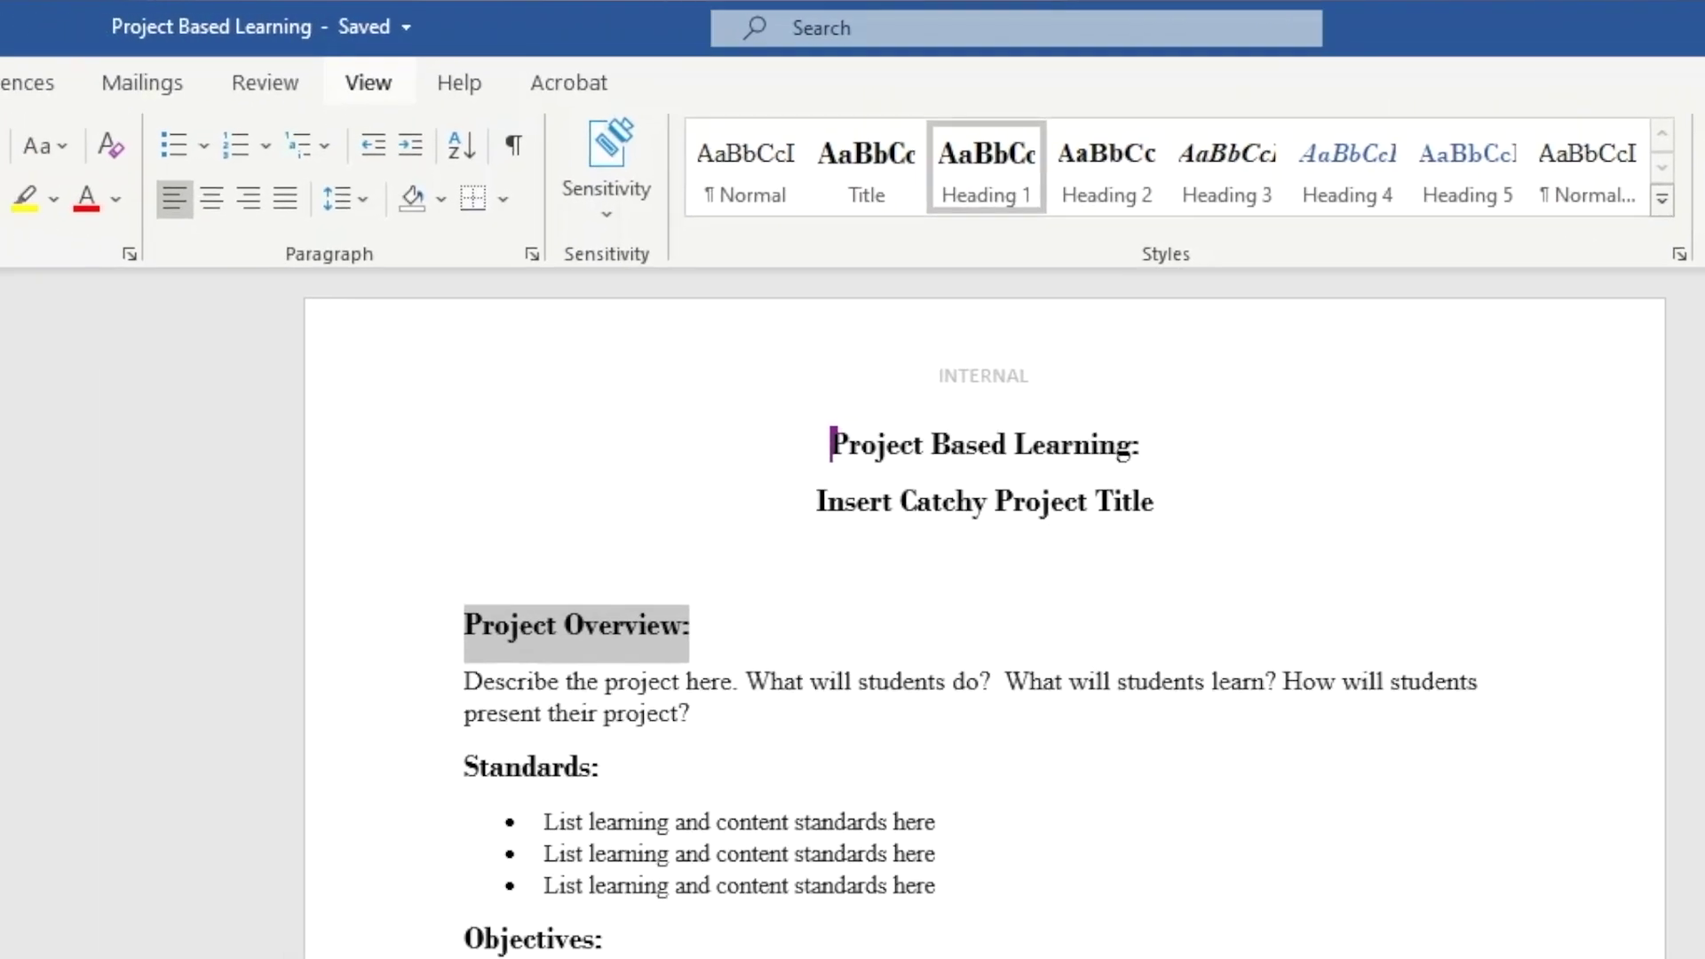
key(alt+w)
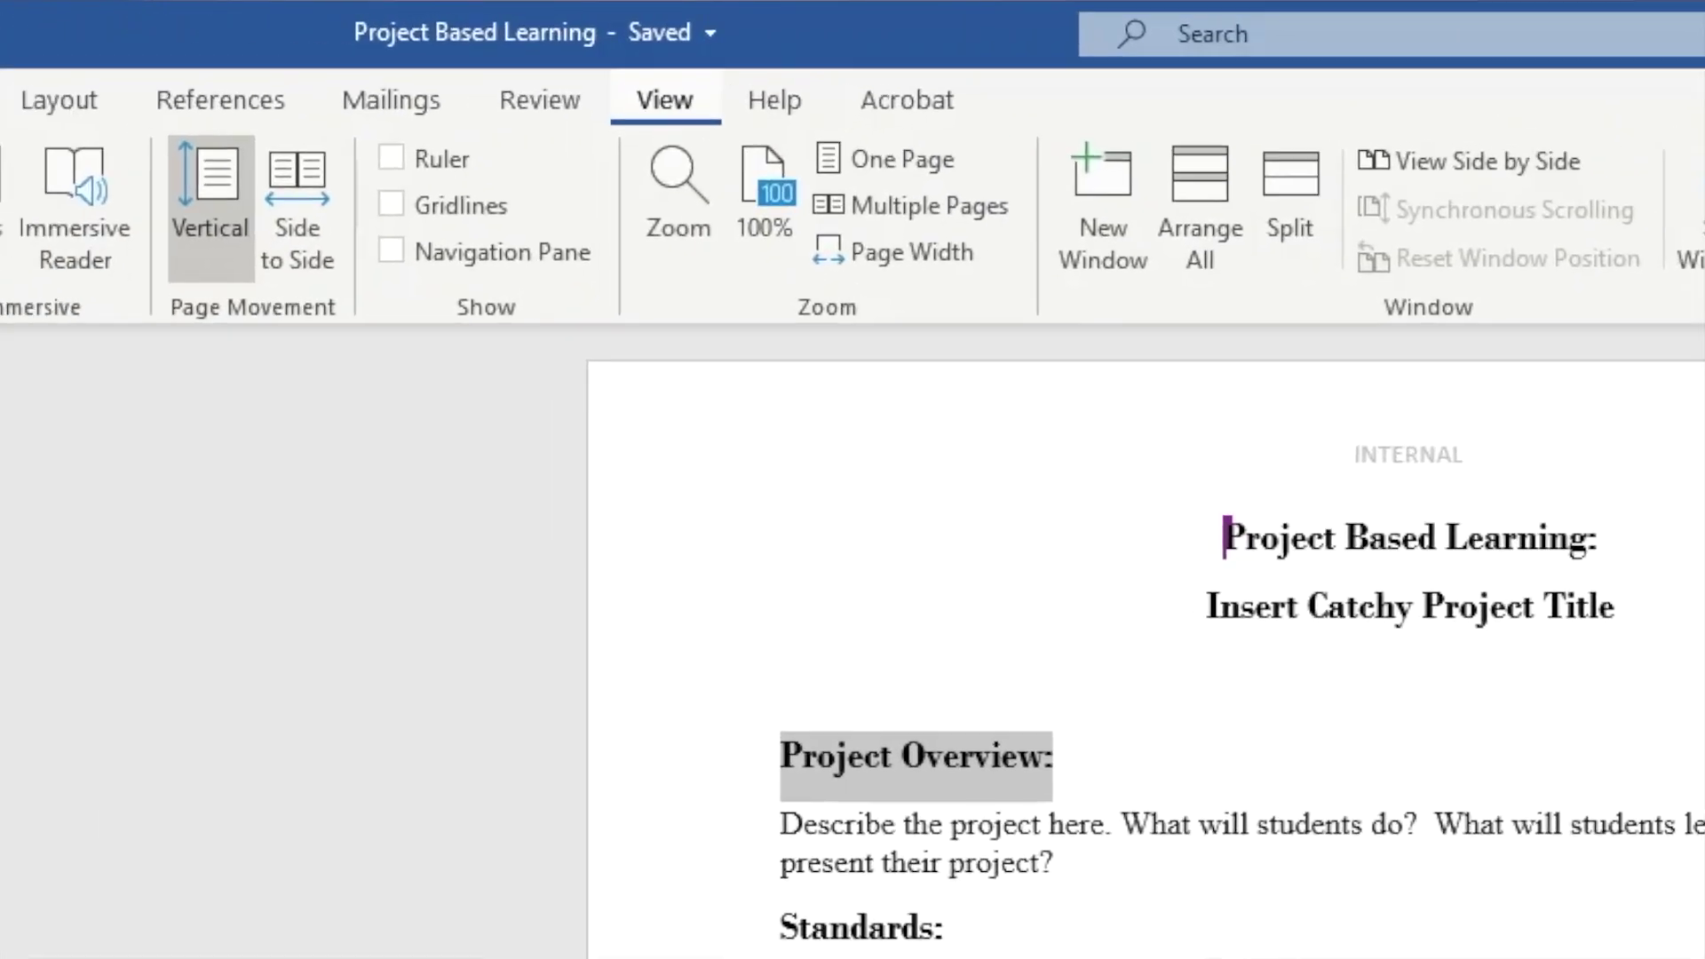
click(529, 275)
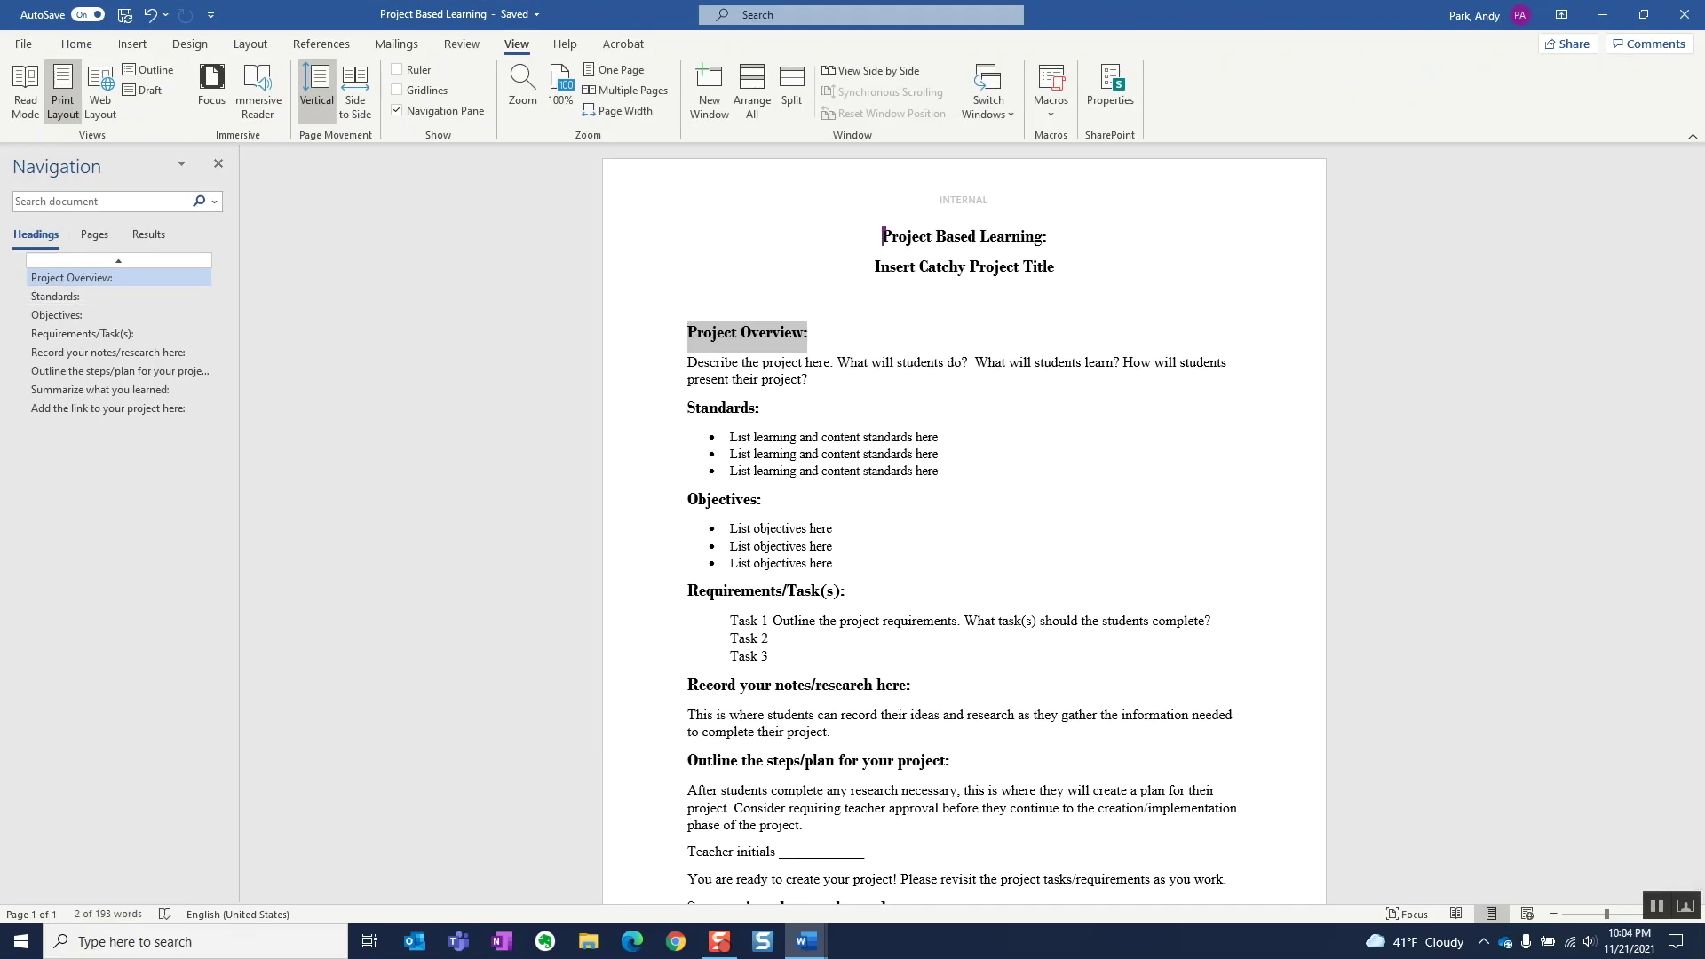
drag(118, 314, 118, 359)
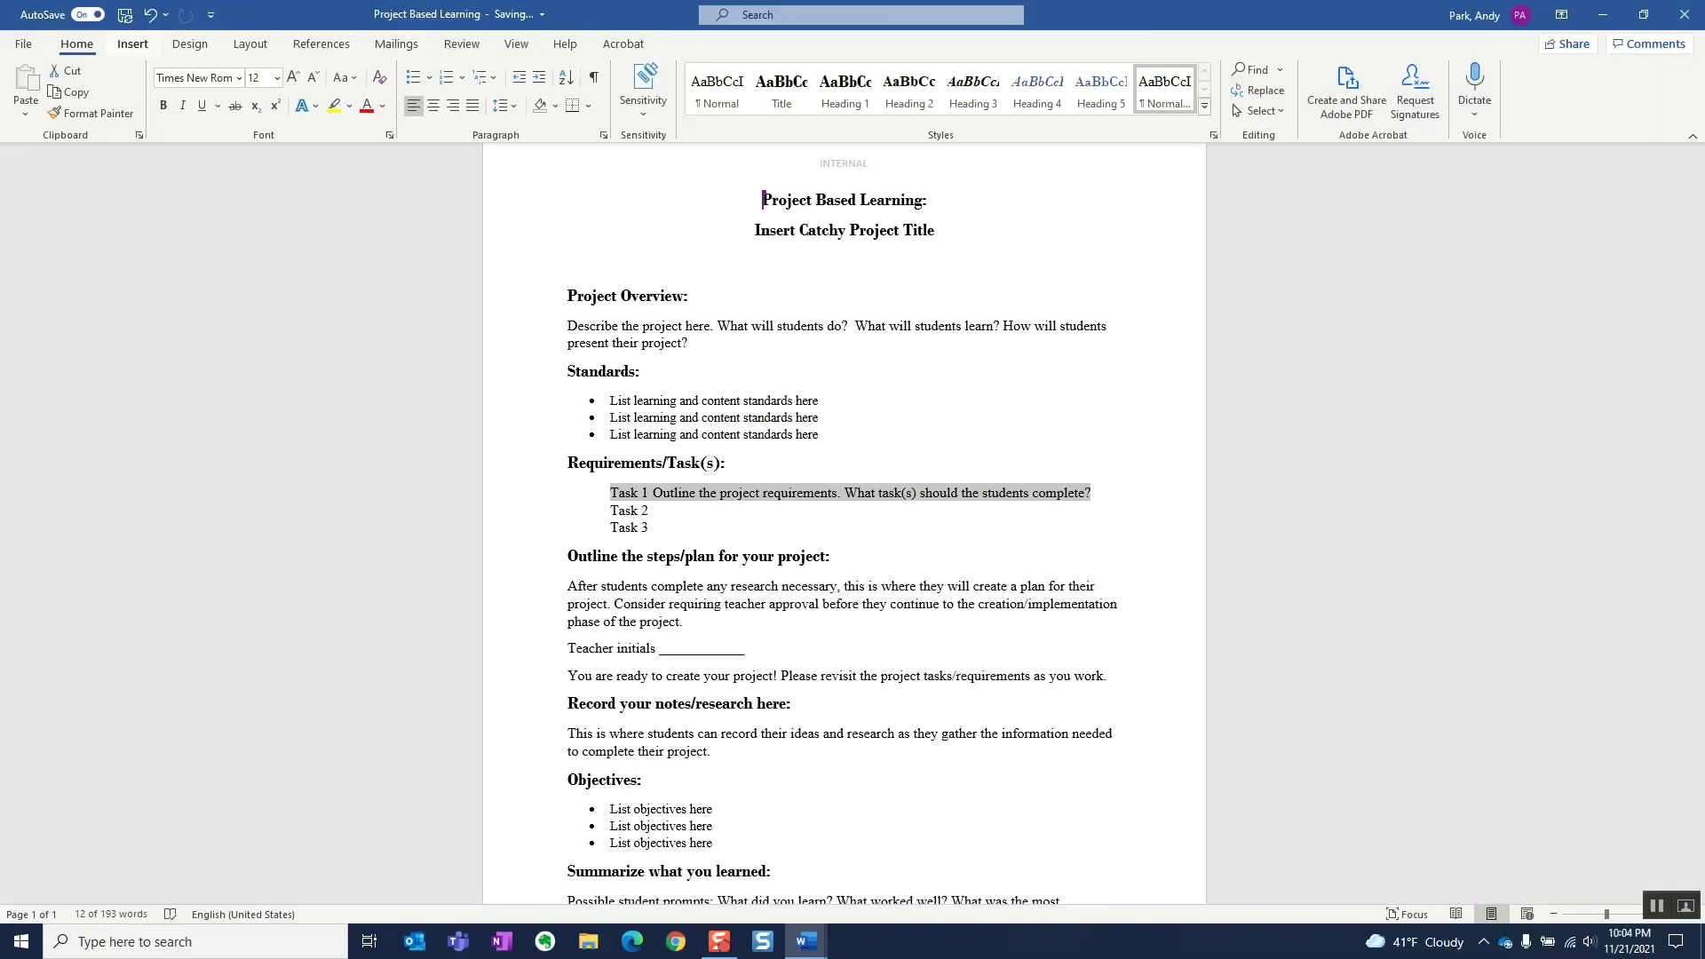
Modify the Heading 1 style to use red font colour and underline.
right_click(835, 96)
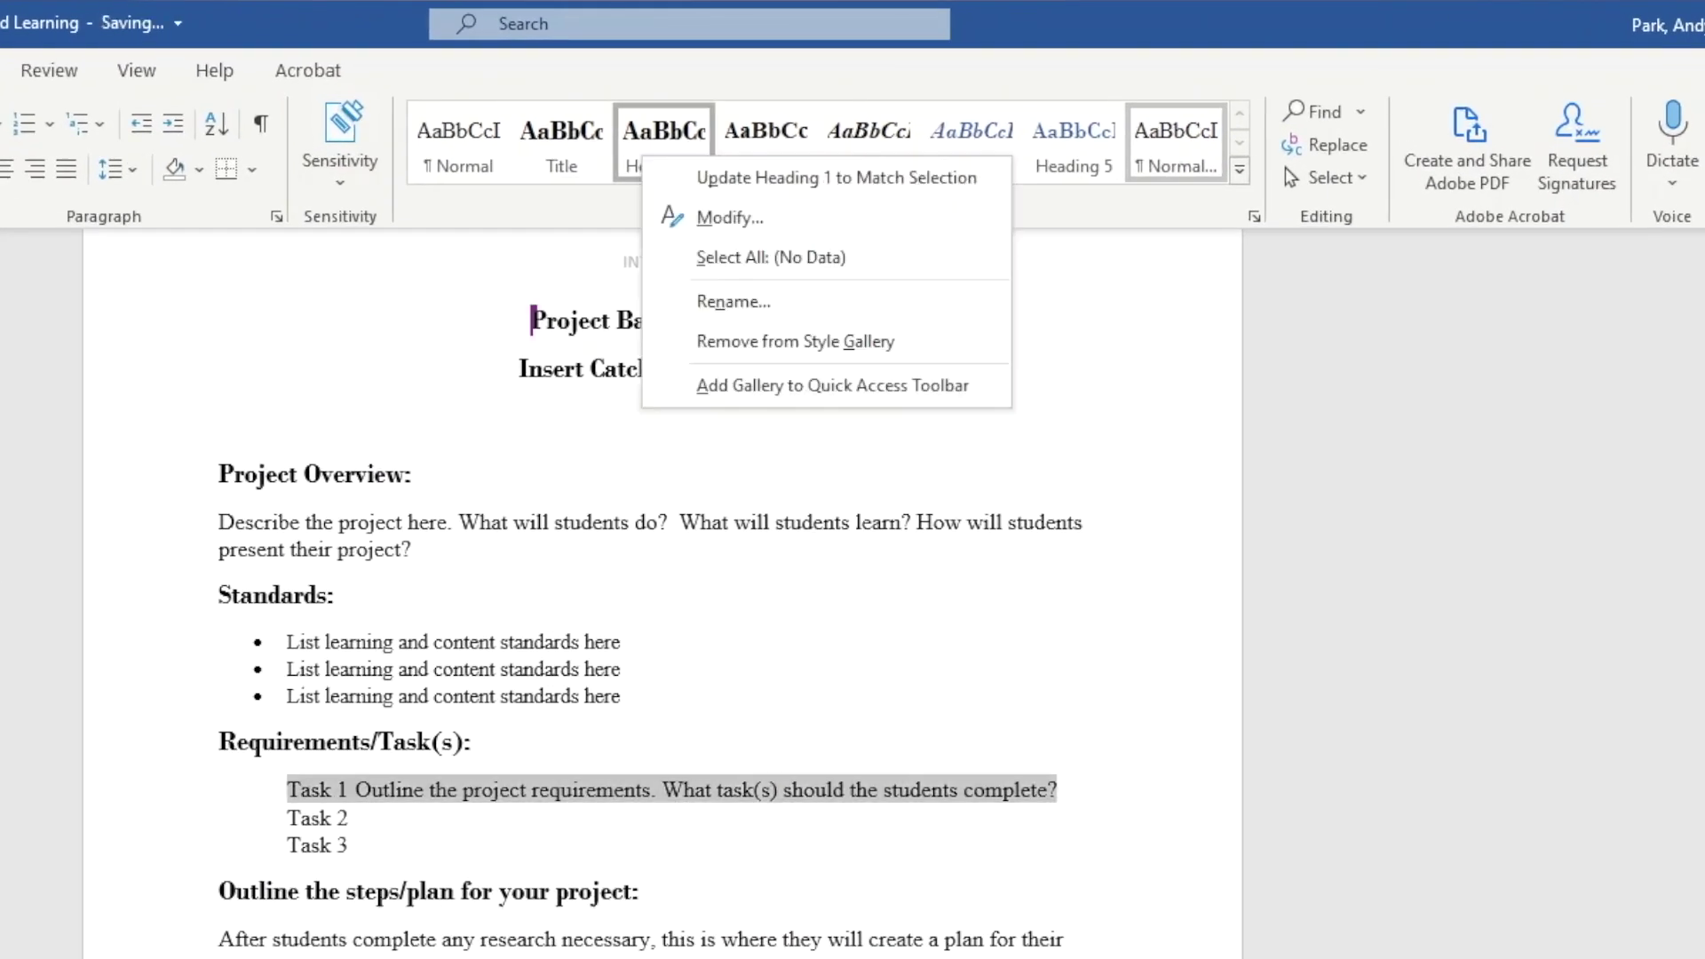
key(Down)
key(Down)
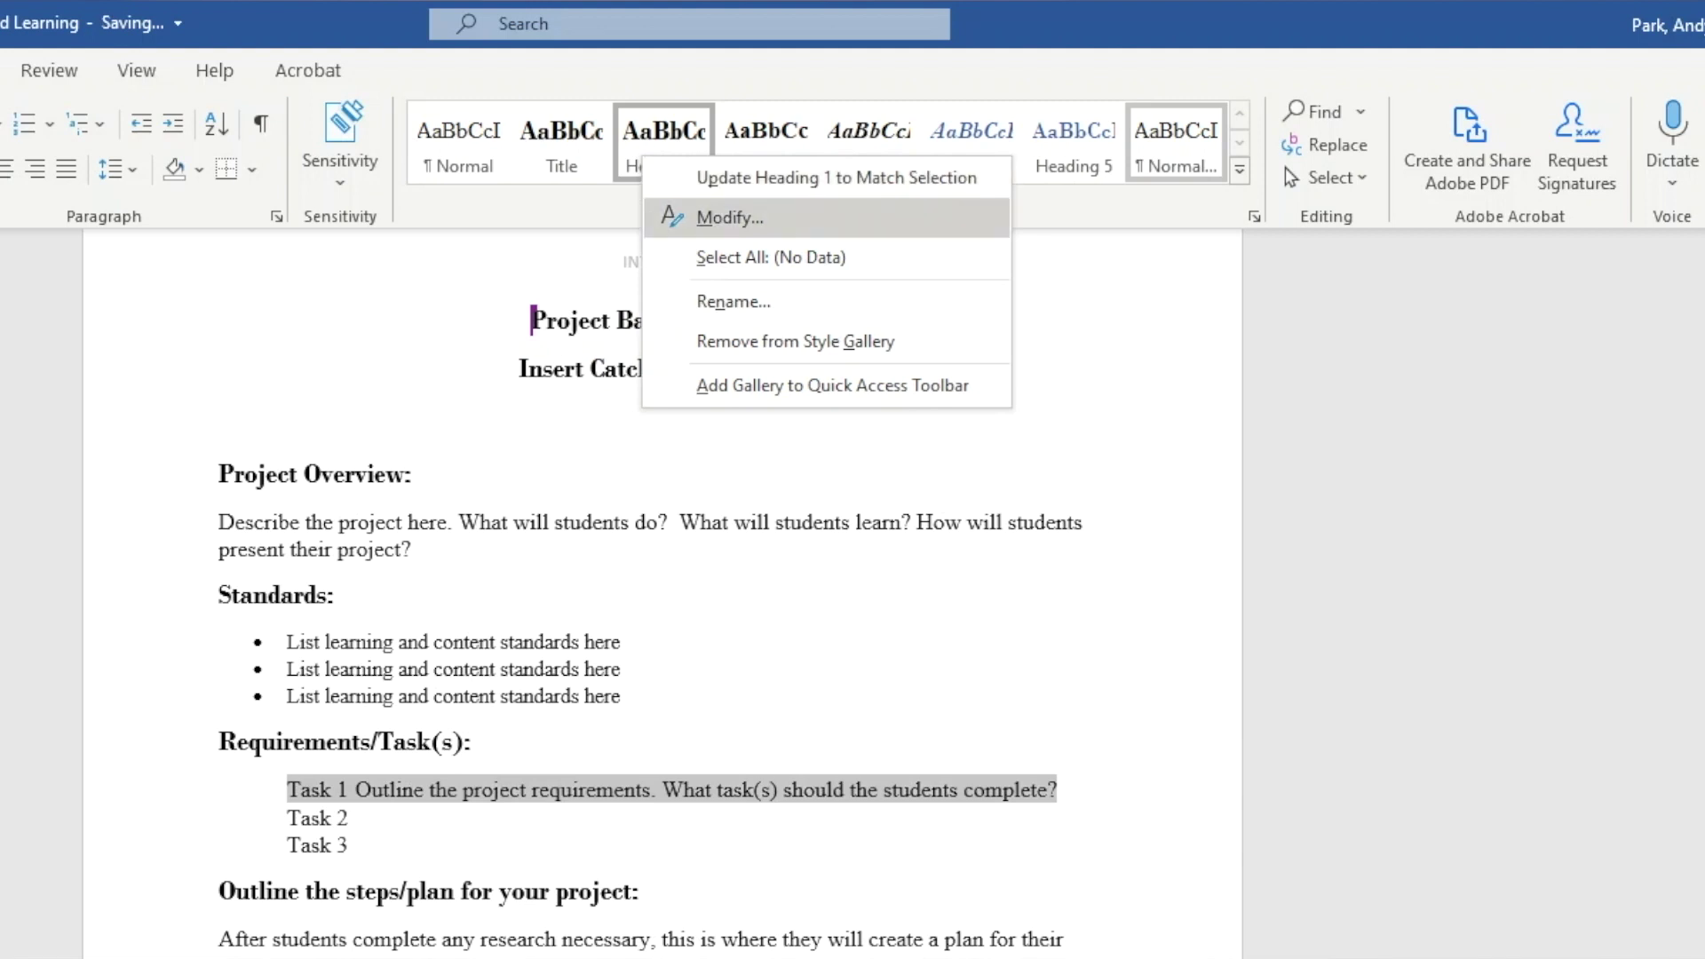
key(Return)
click(844, 602)
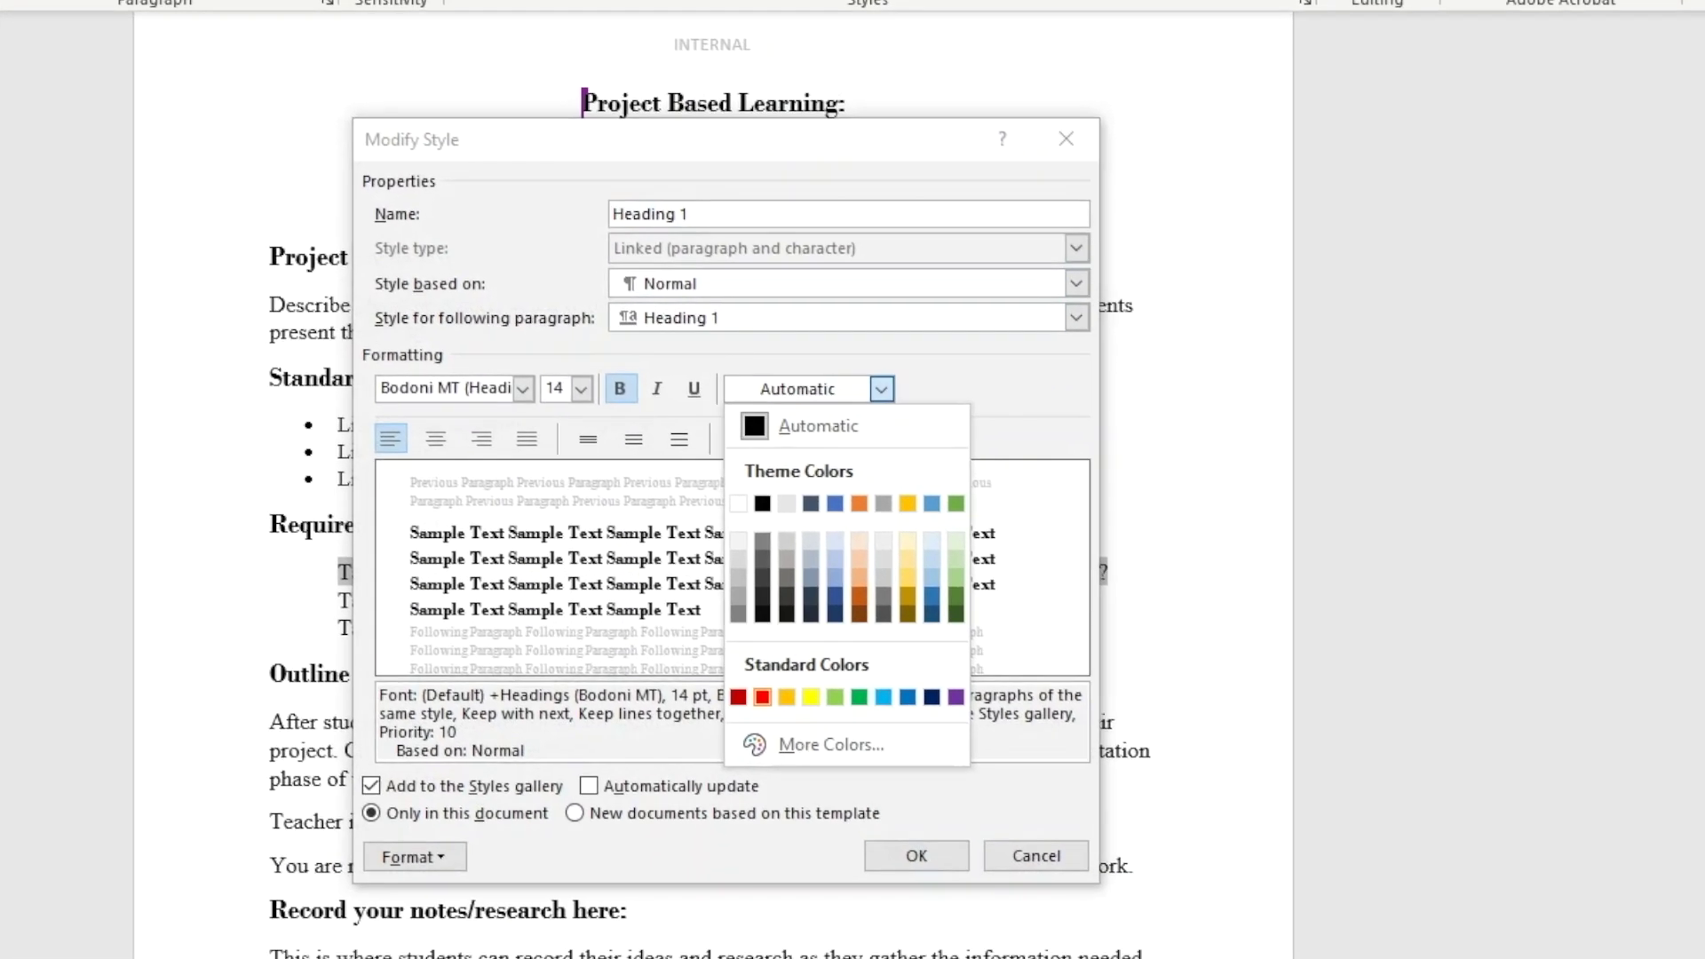
click(762, 696)
click(694, 389)
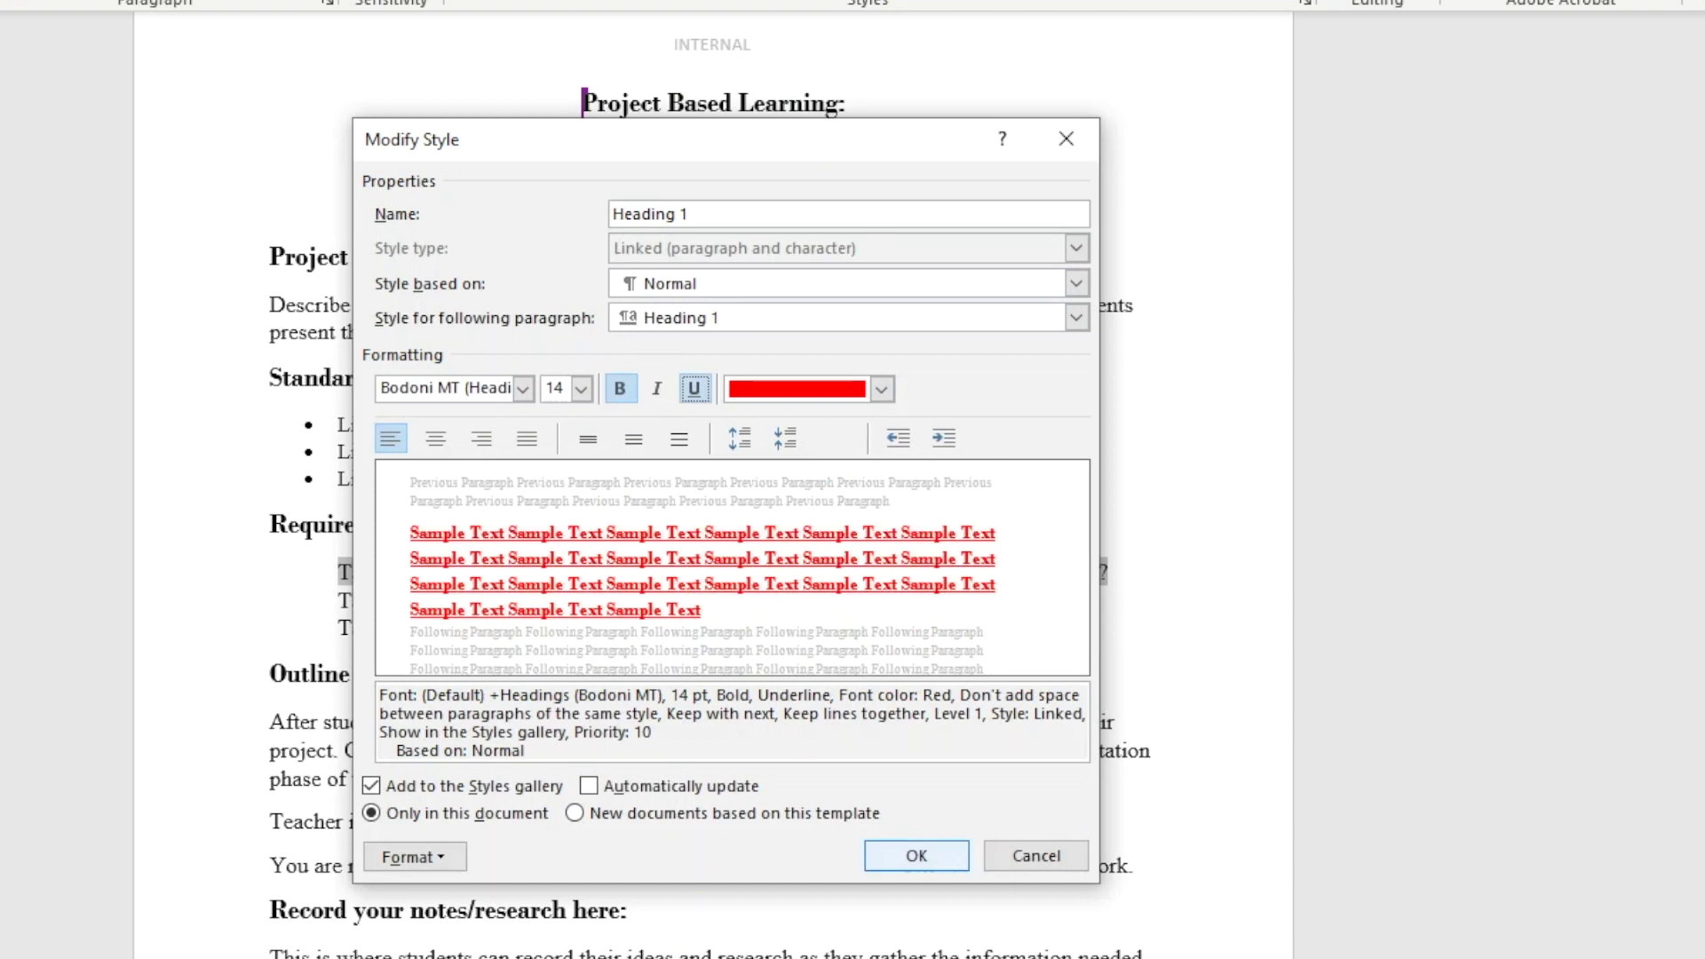
click(916, 856)
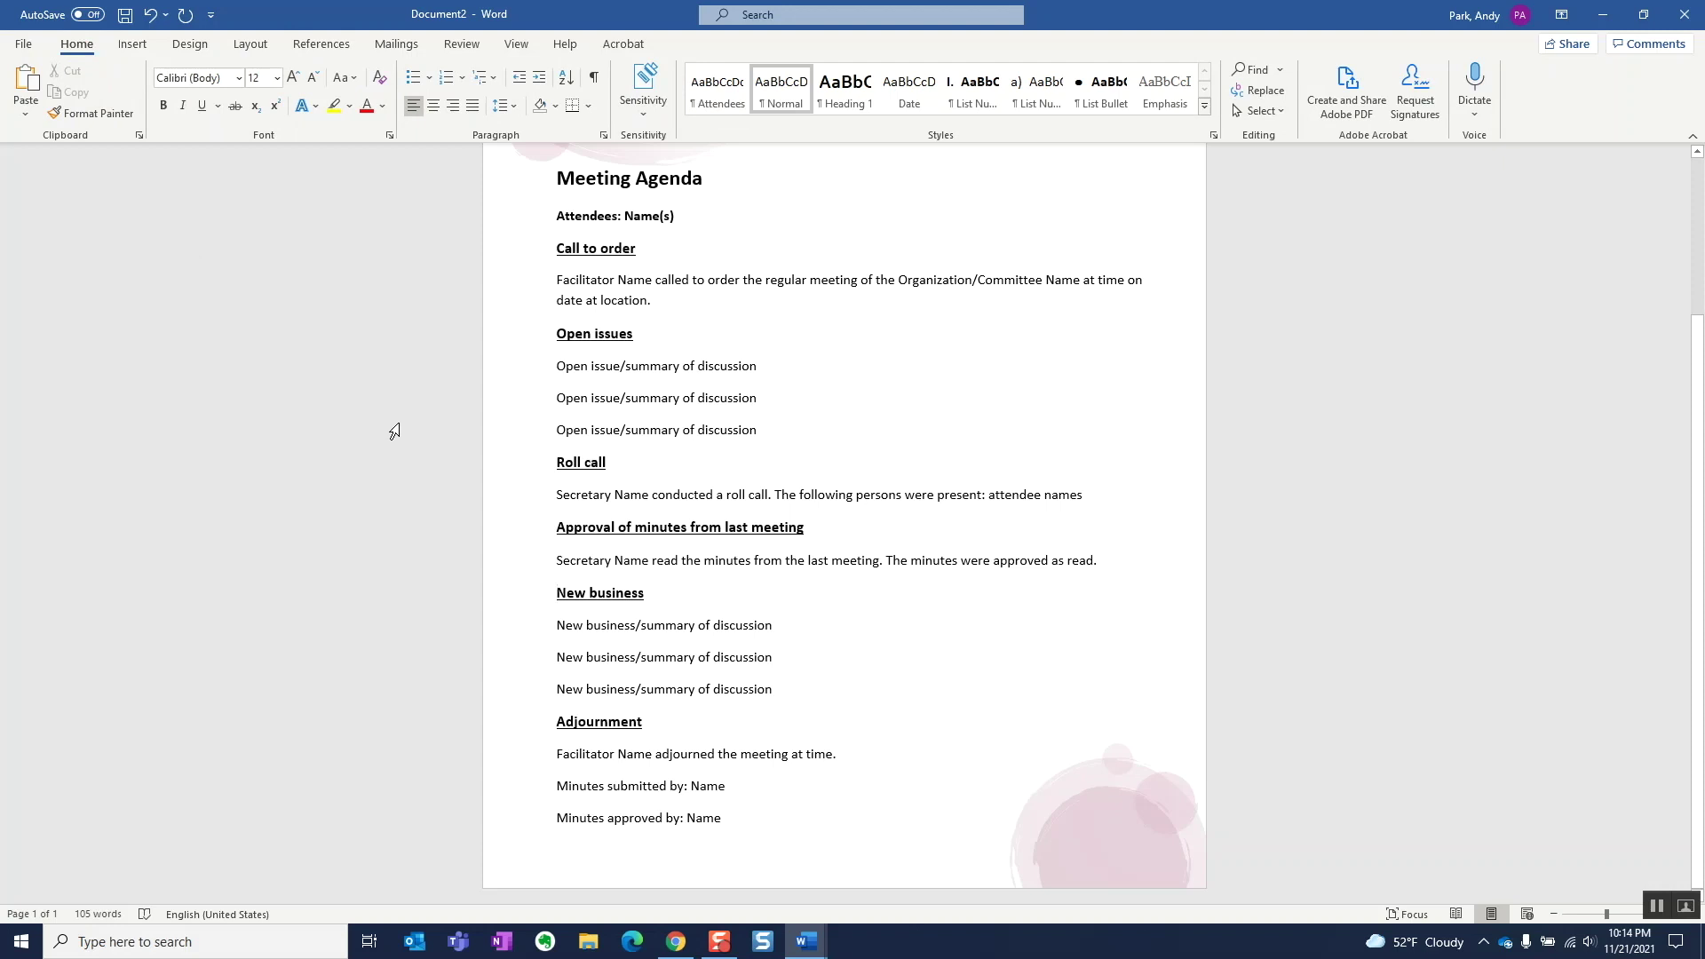
Check the style of the Call to order, Open issues, Roll call and Approval of minutes headings.
triple_click(590, 248)
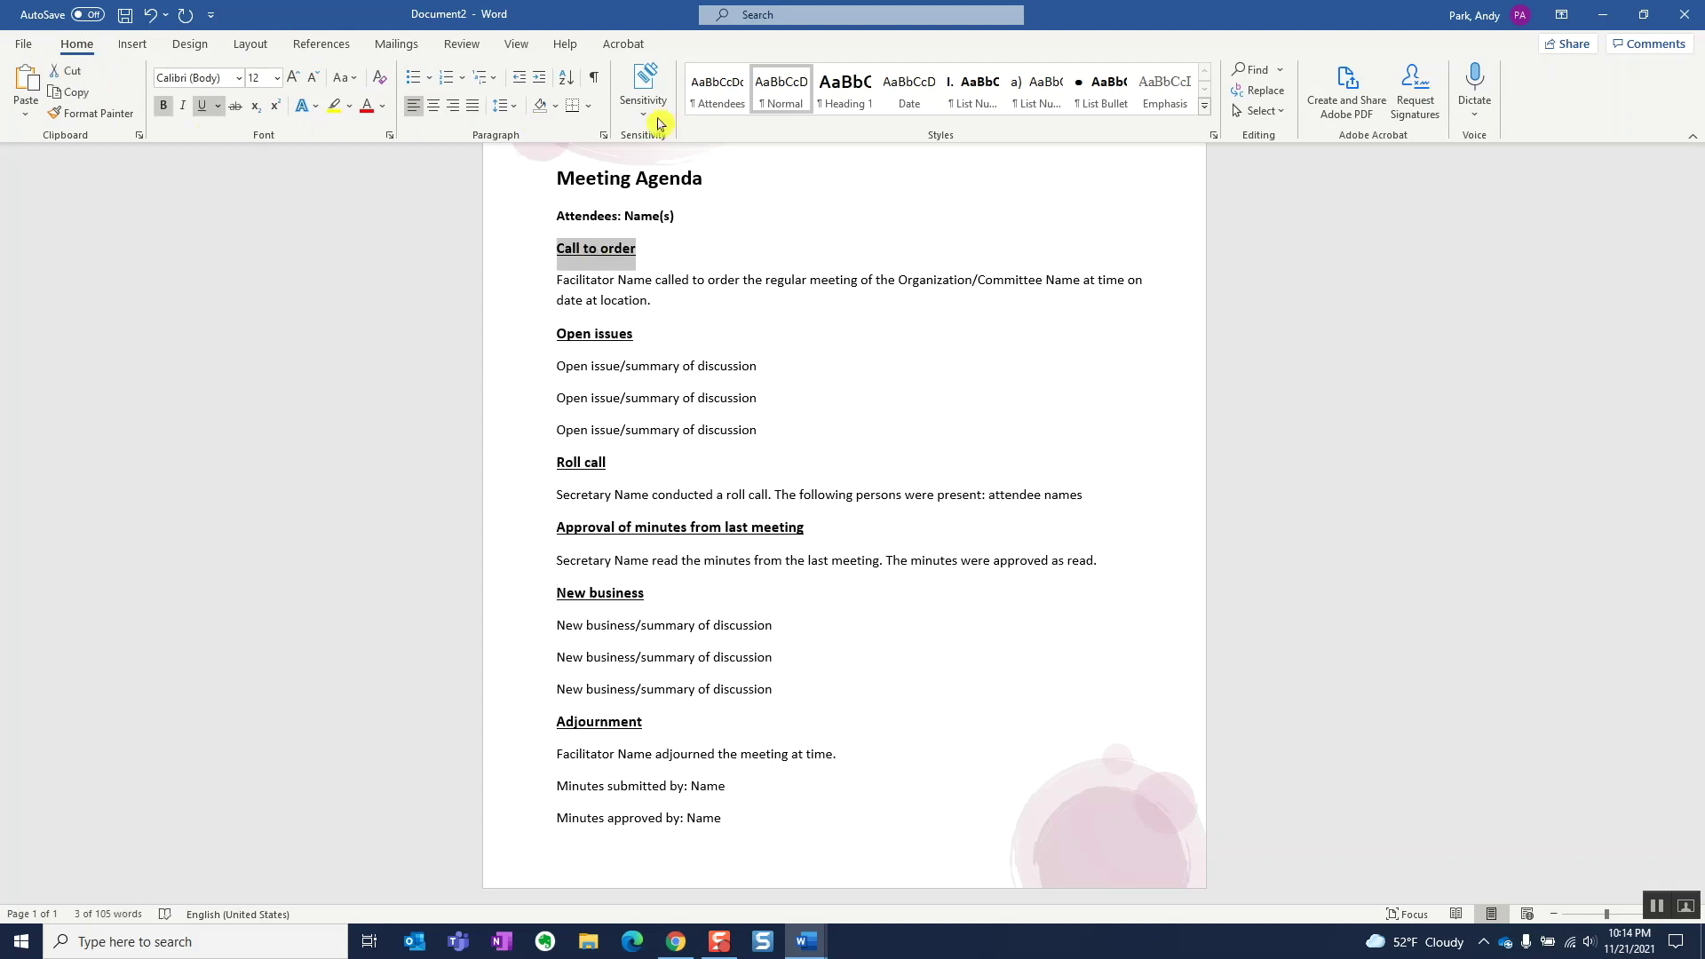
triple_click(603, 335)
triple_click(580, 463)
triple_click(610, 527)
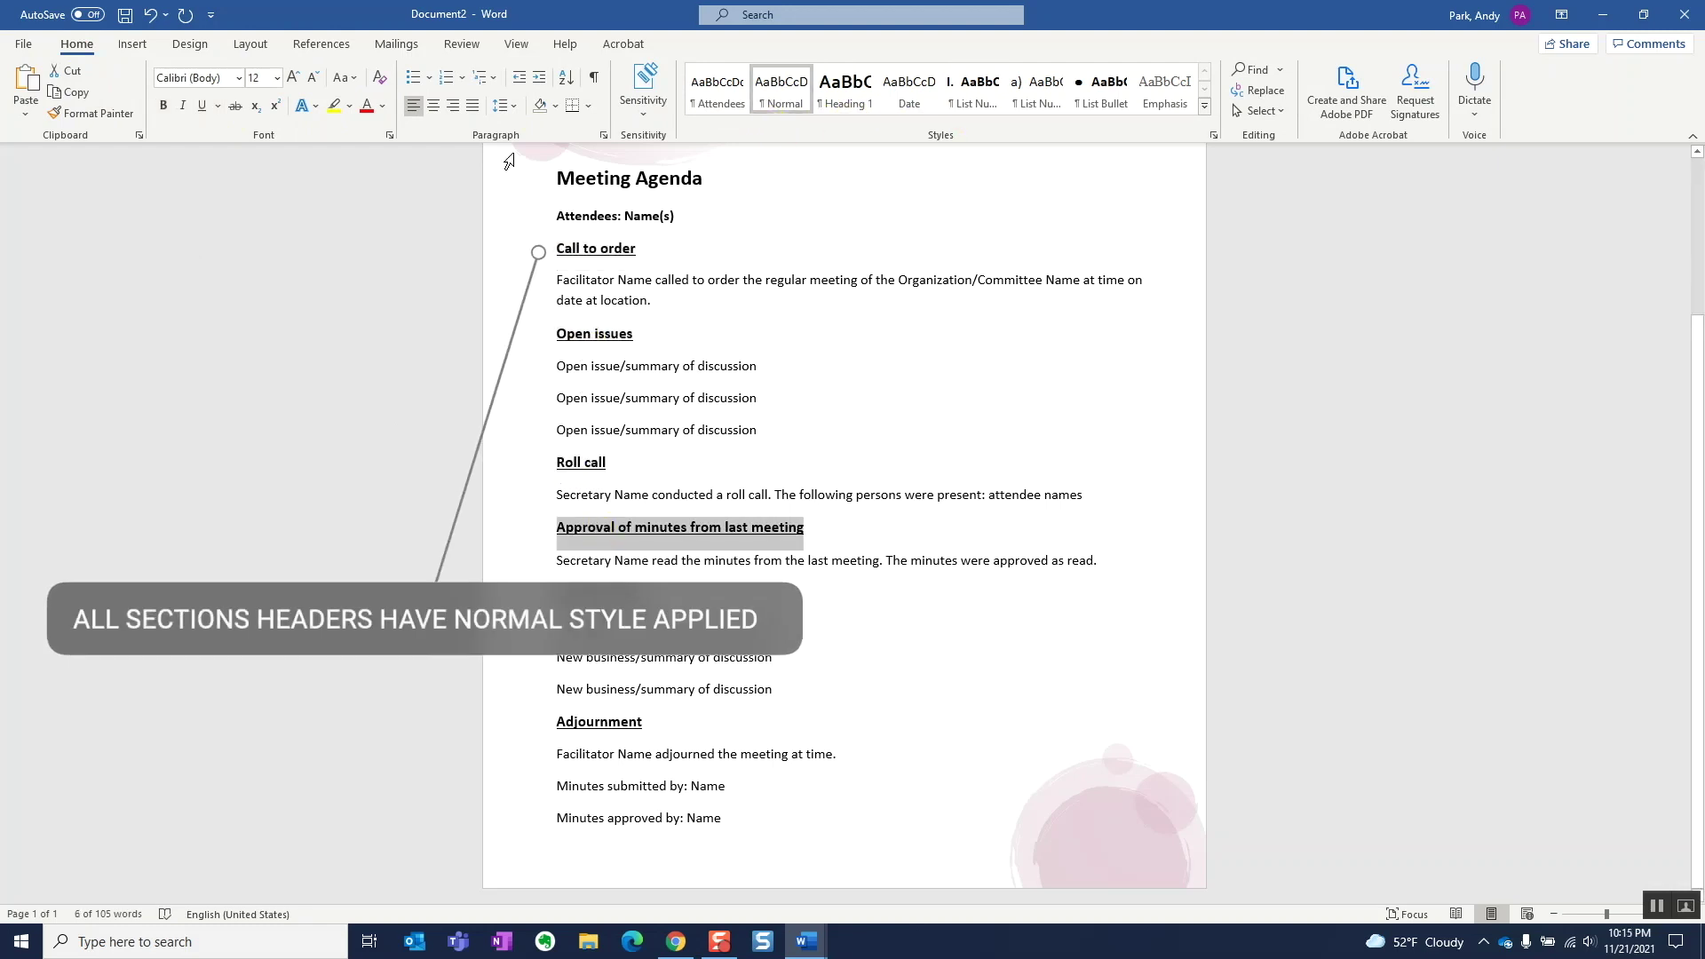
Confirm the Navigation Pane shows no heading outline, close it, and reselect Call to order.
click(516, 43)
click(398, 111)
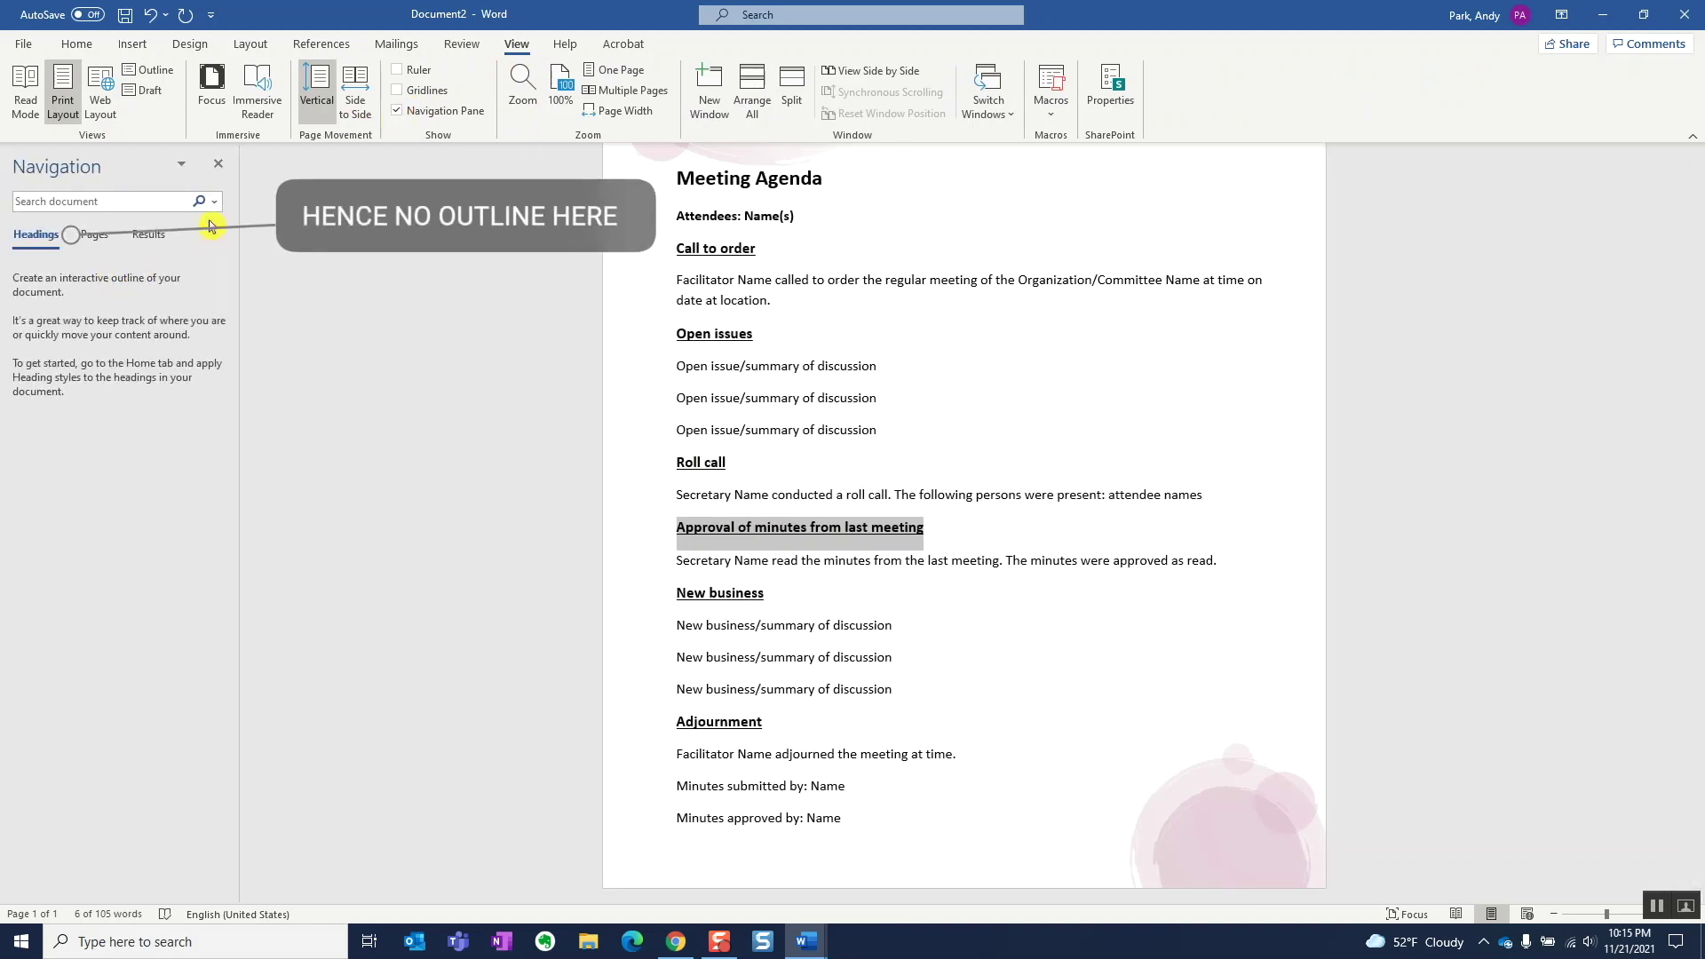
click(219, 169)
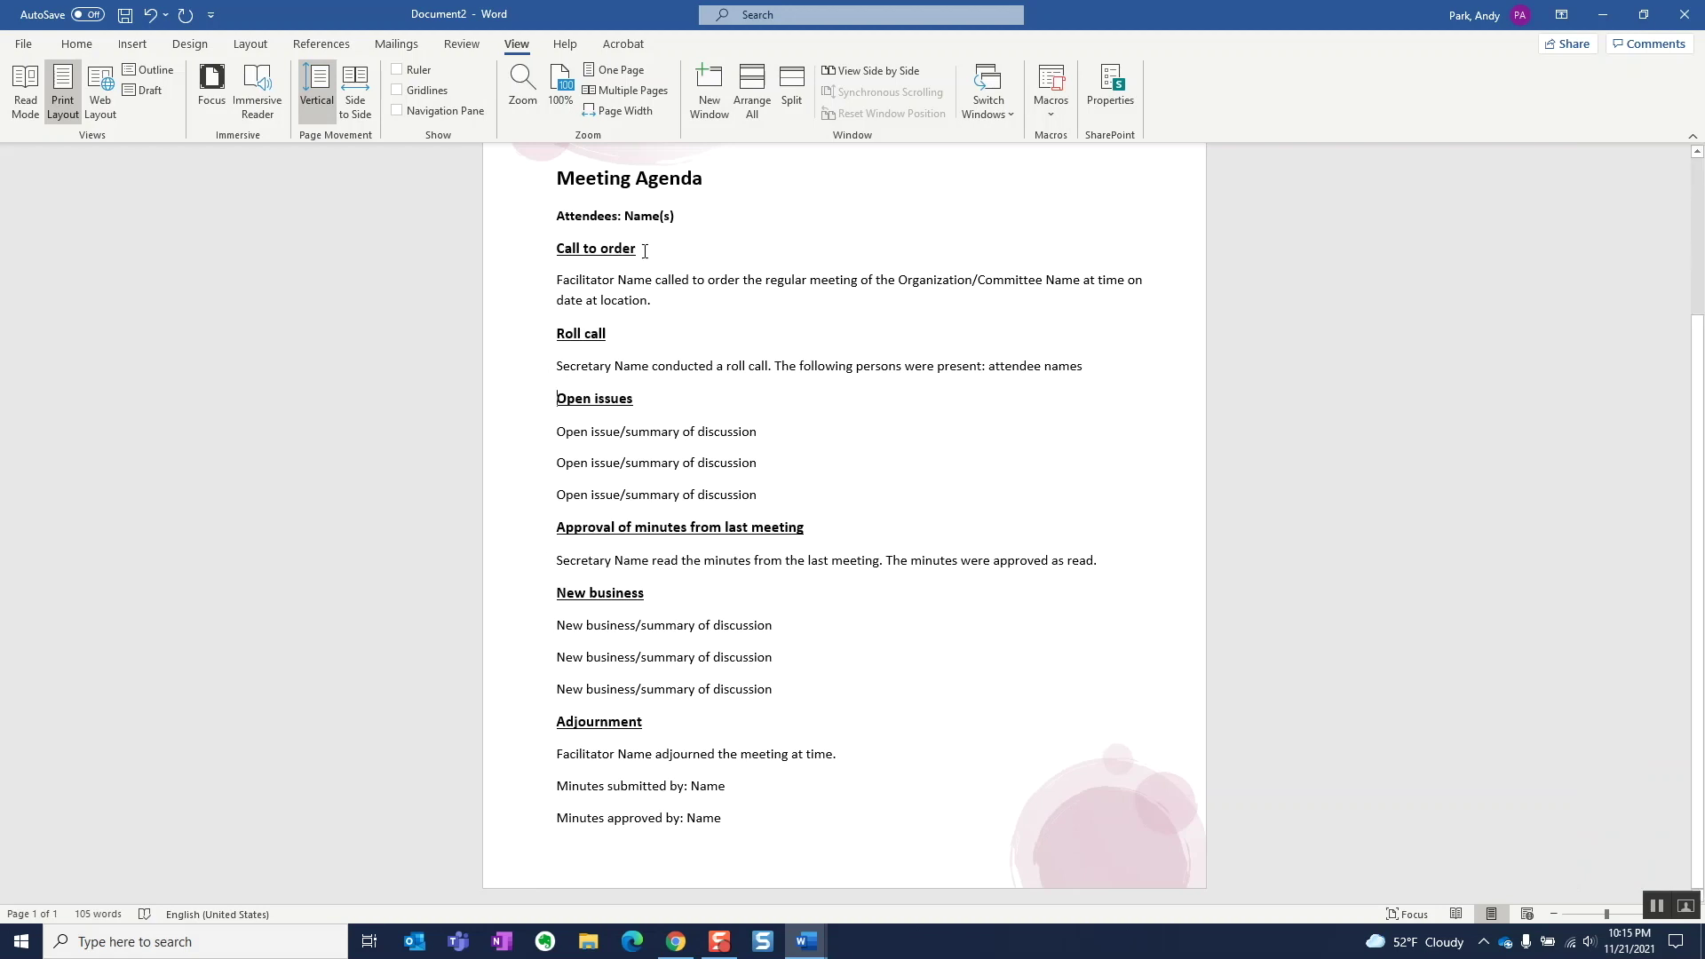
triple_click(593, 252)
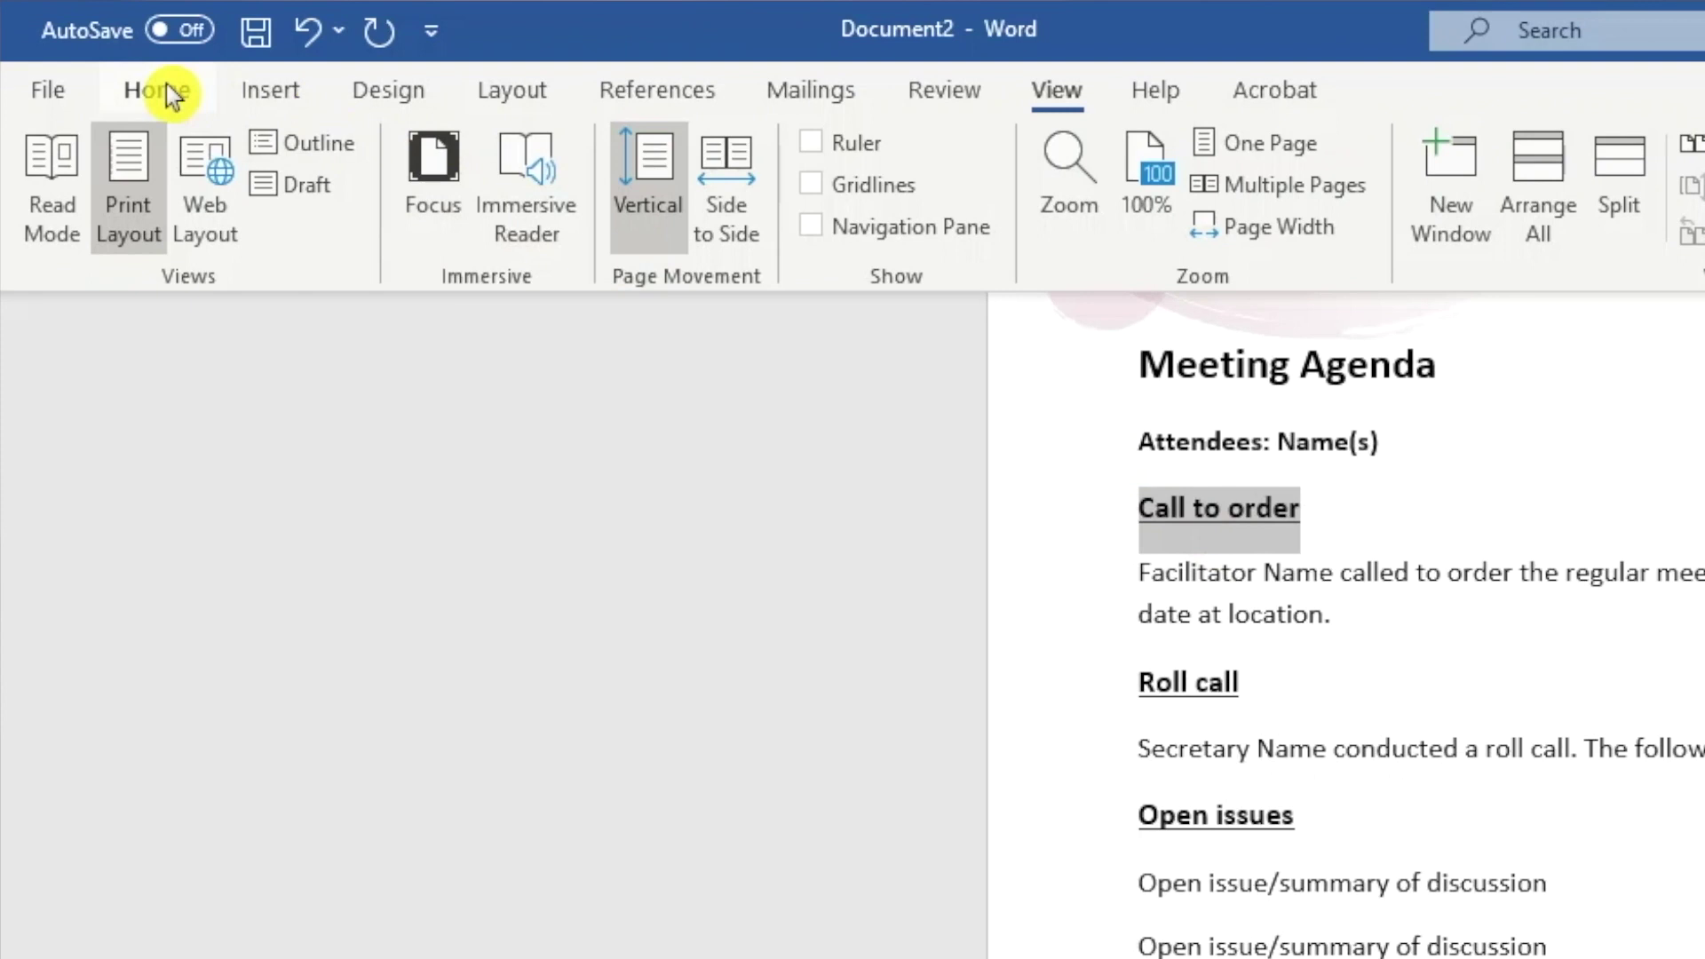
Select all text formatted like the Call to order heading and colour it red.
click(78, 42)
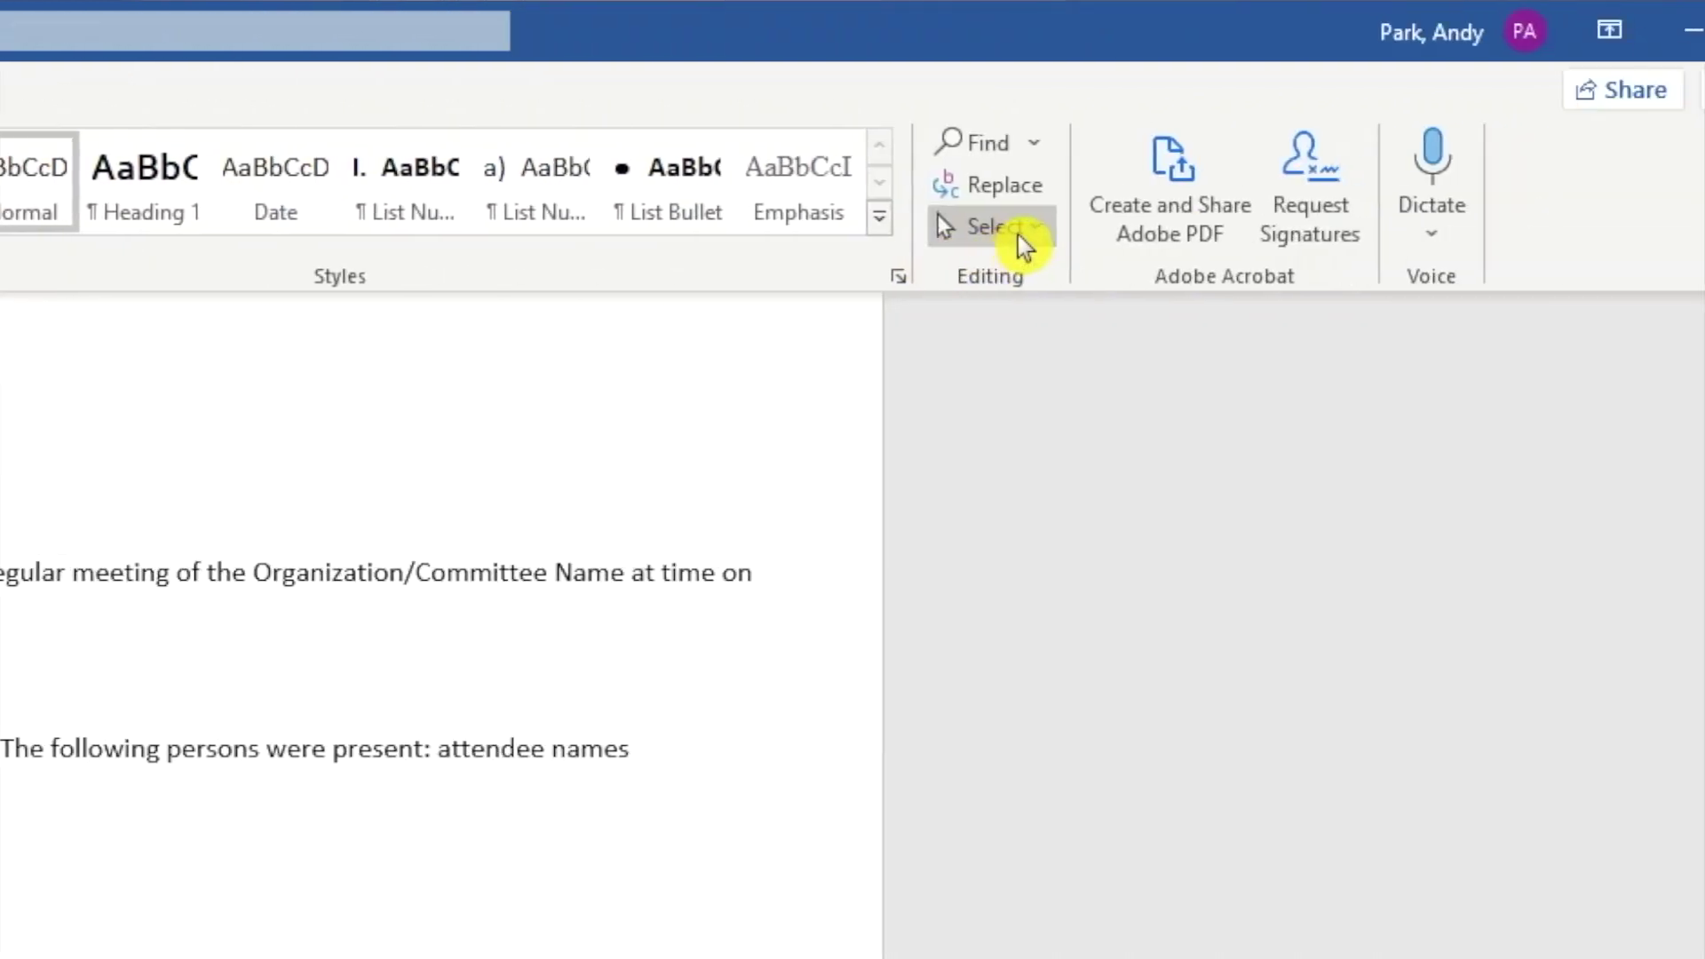
click(1018, 236)
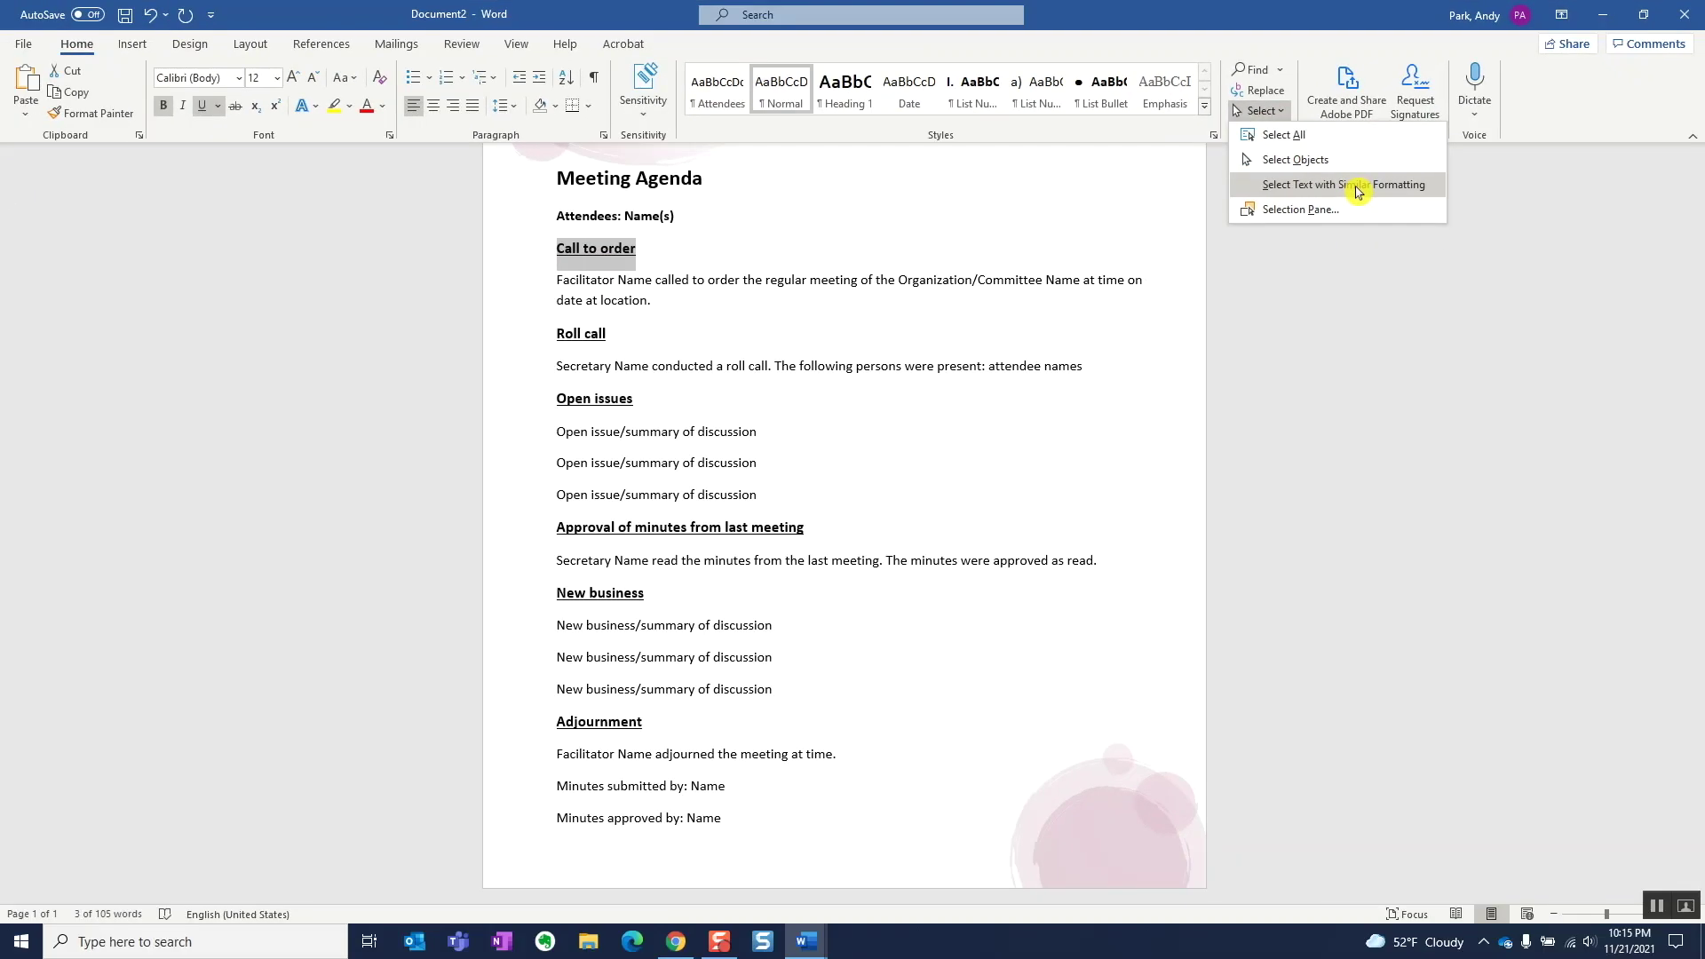
click(1164, 377)
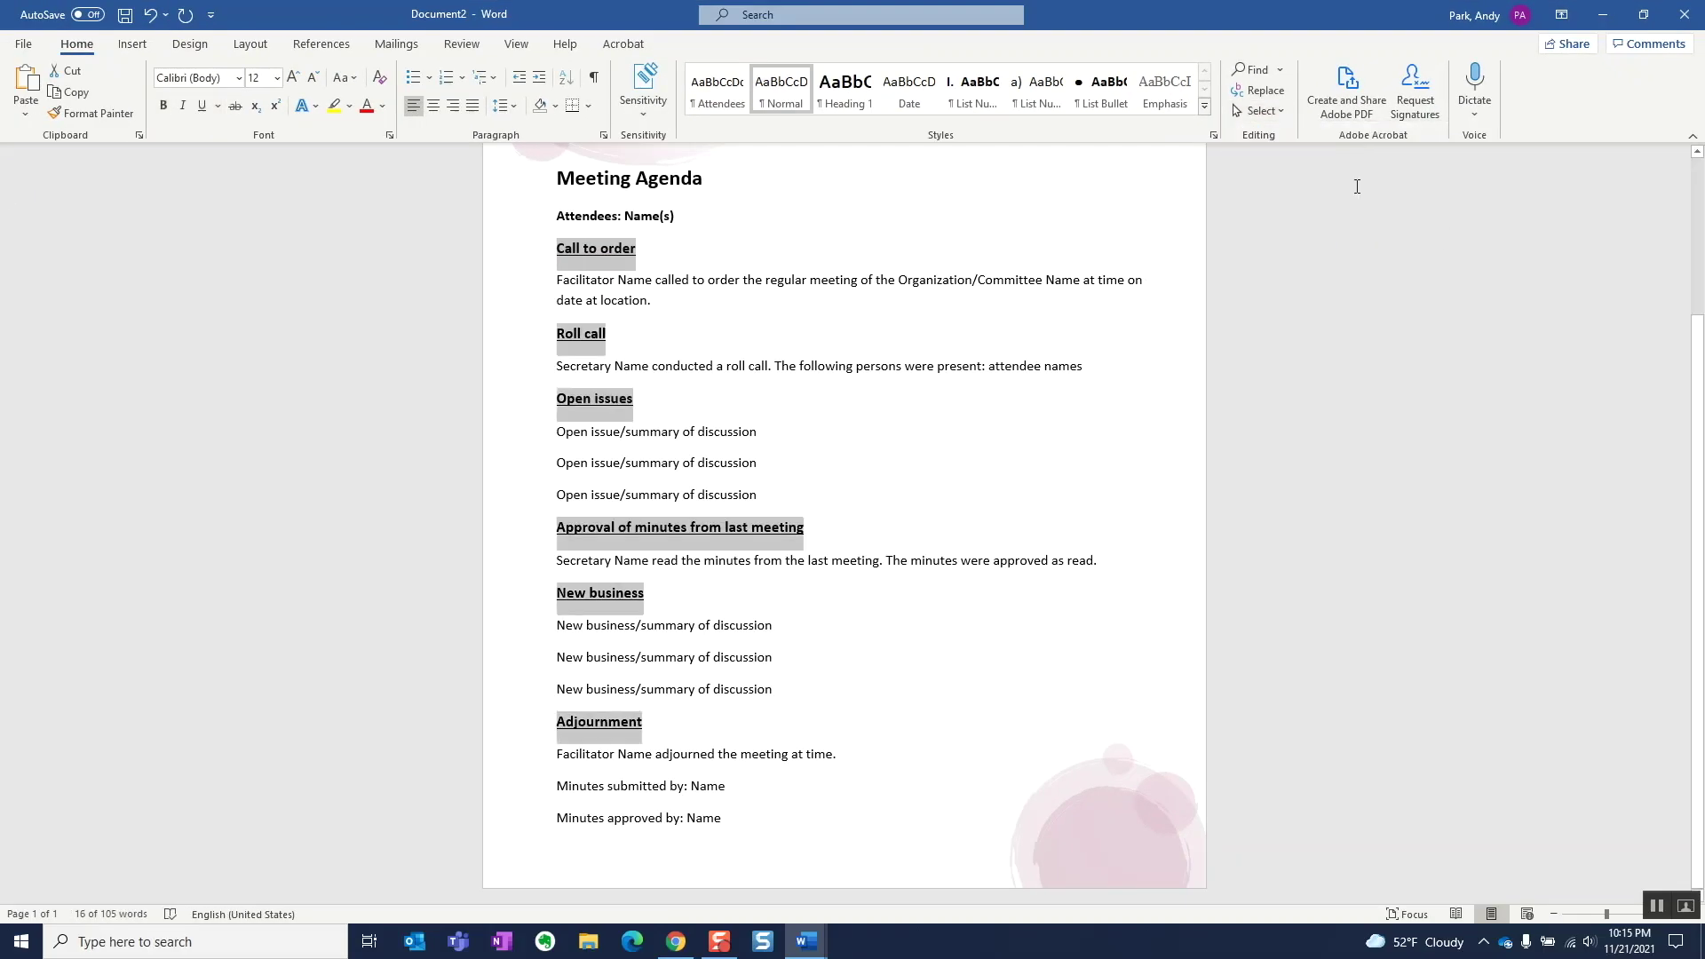
click(367, 106)
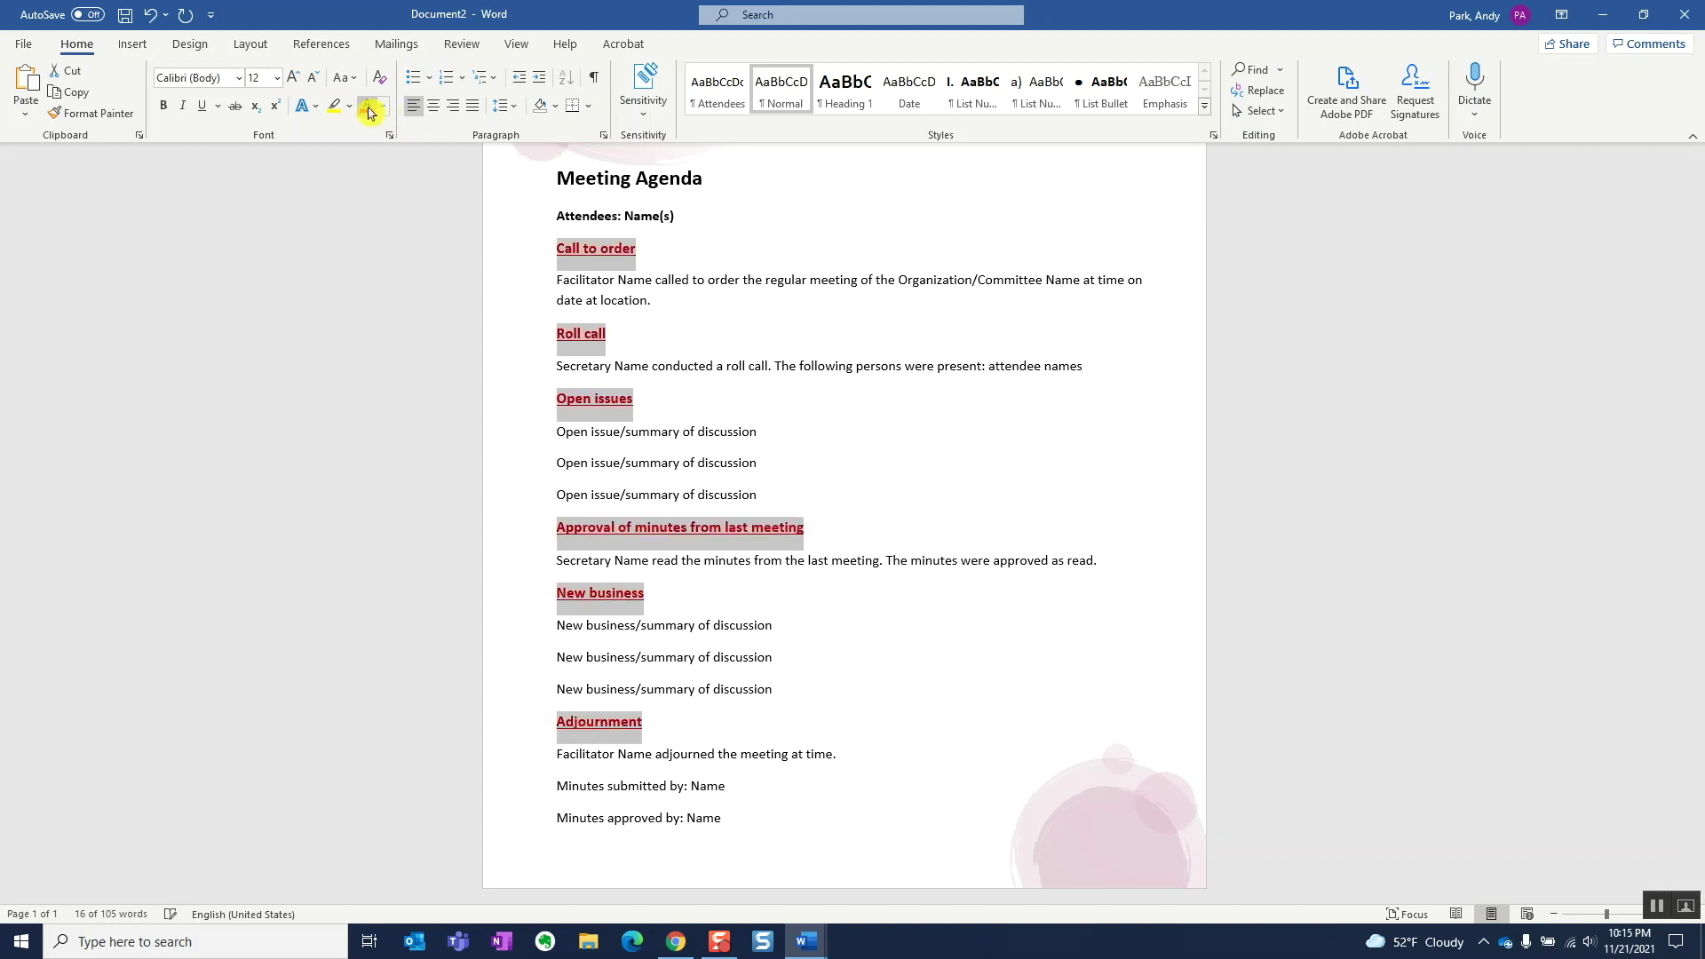
click(909, 235)
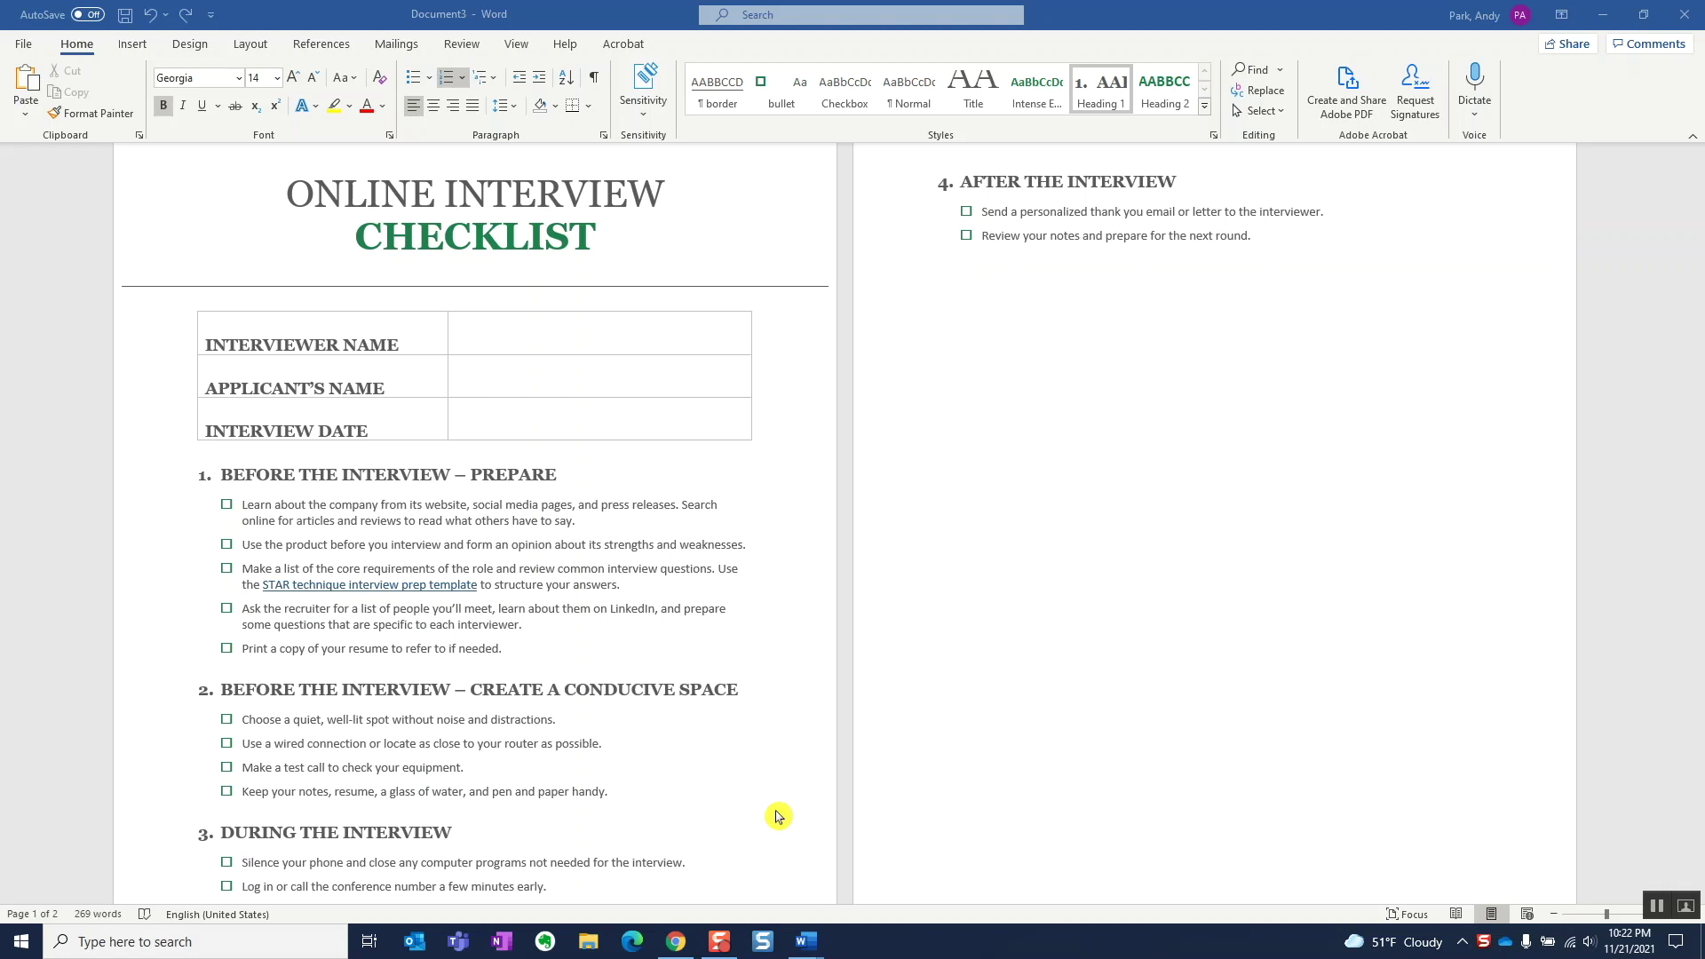
Move the Print a copy of your resume item below Review your notes using F2.
click(521, 653)
drag(521, 653, 209, 651)
key(F2)
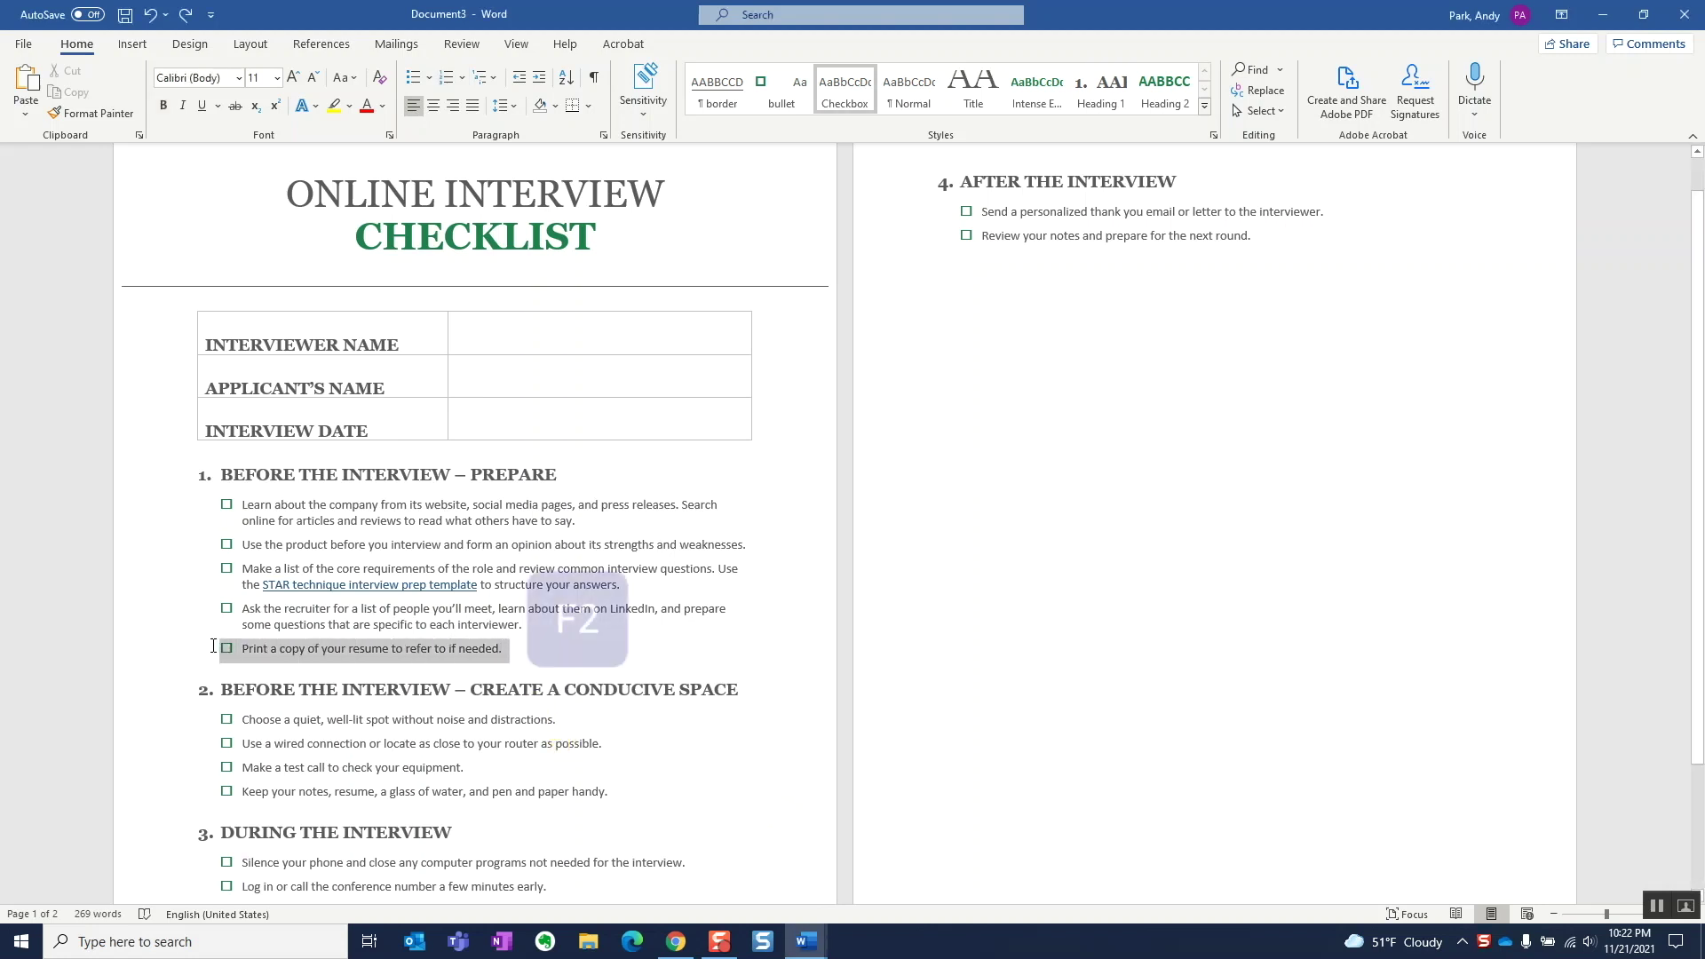
click(972, 270)
key(Return)
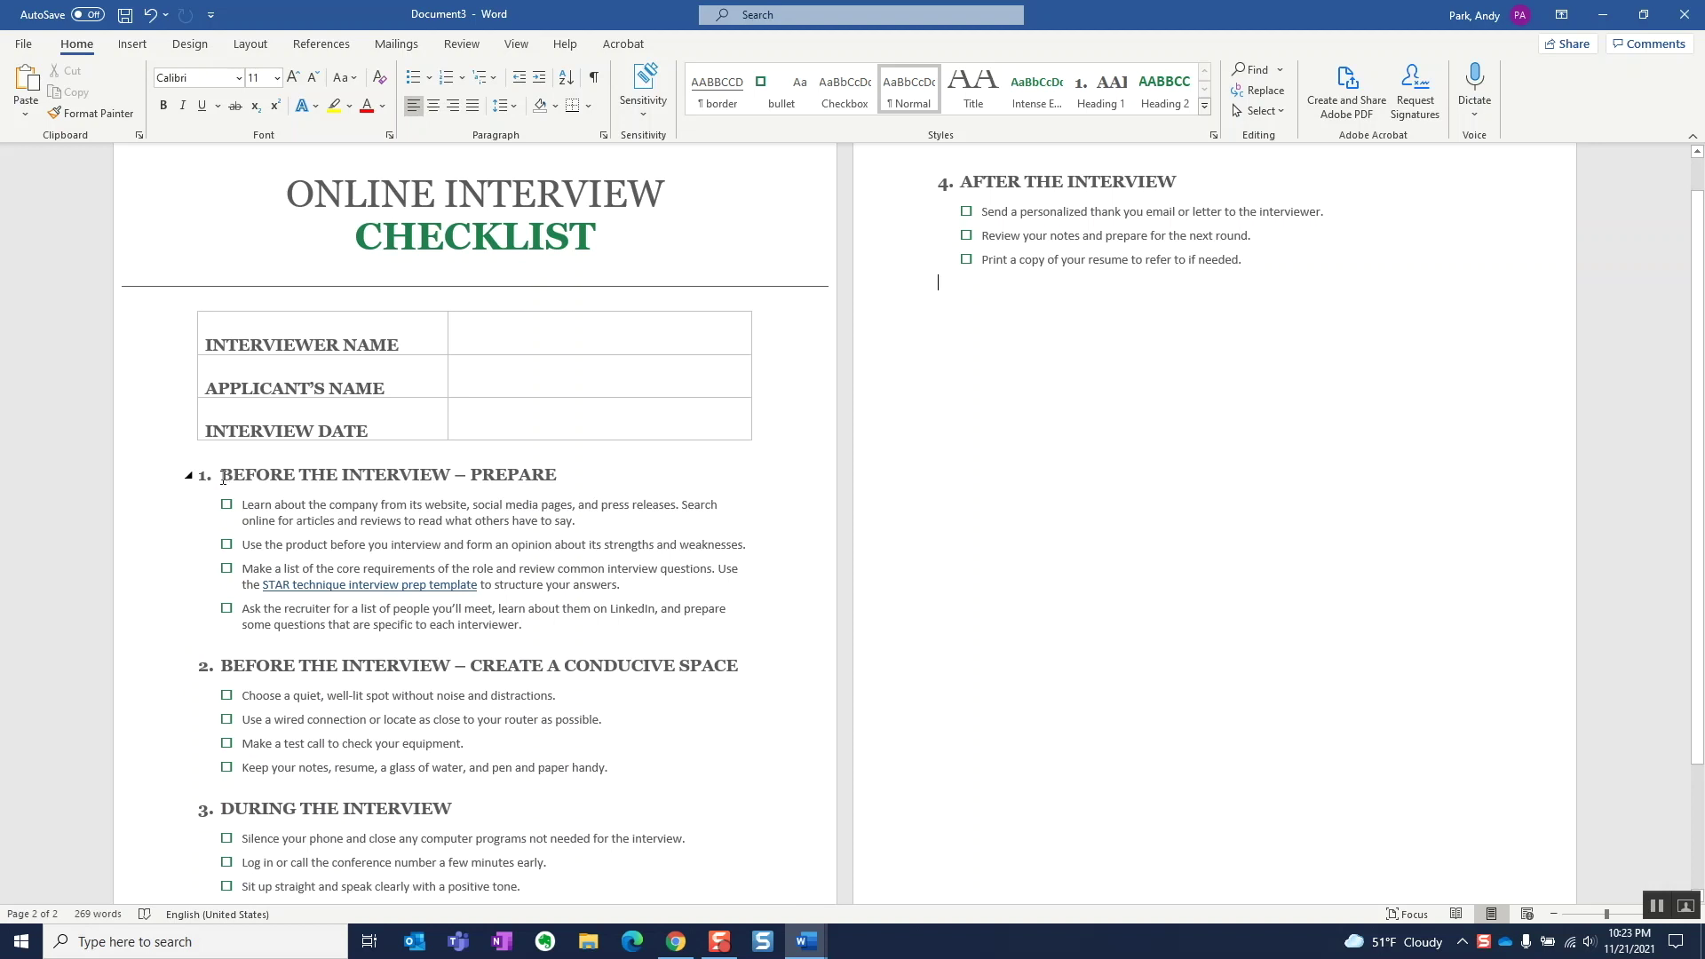
Shift the Prepare section and INTERVIEWER NAME table row with Shift+Alt+Up/Down, then restore them.
drag(223, 479, 554, 634)
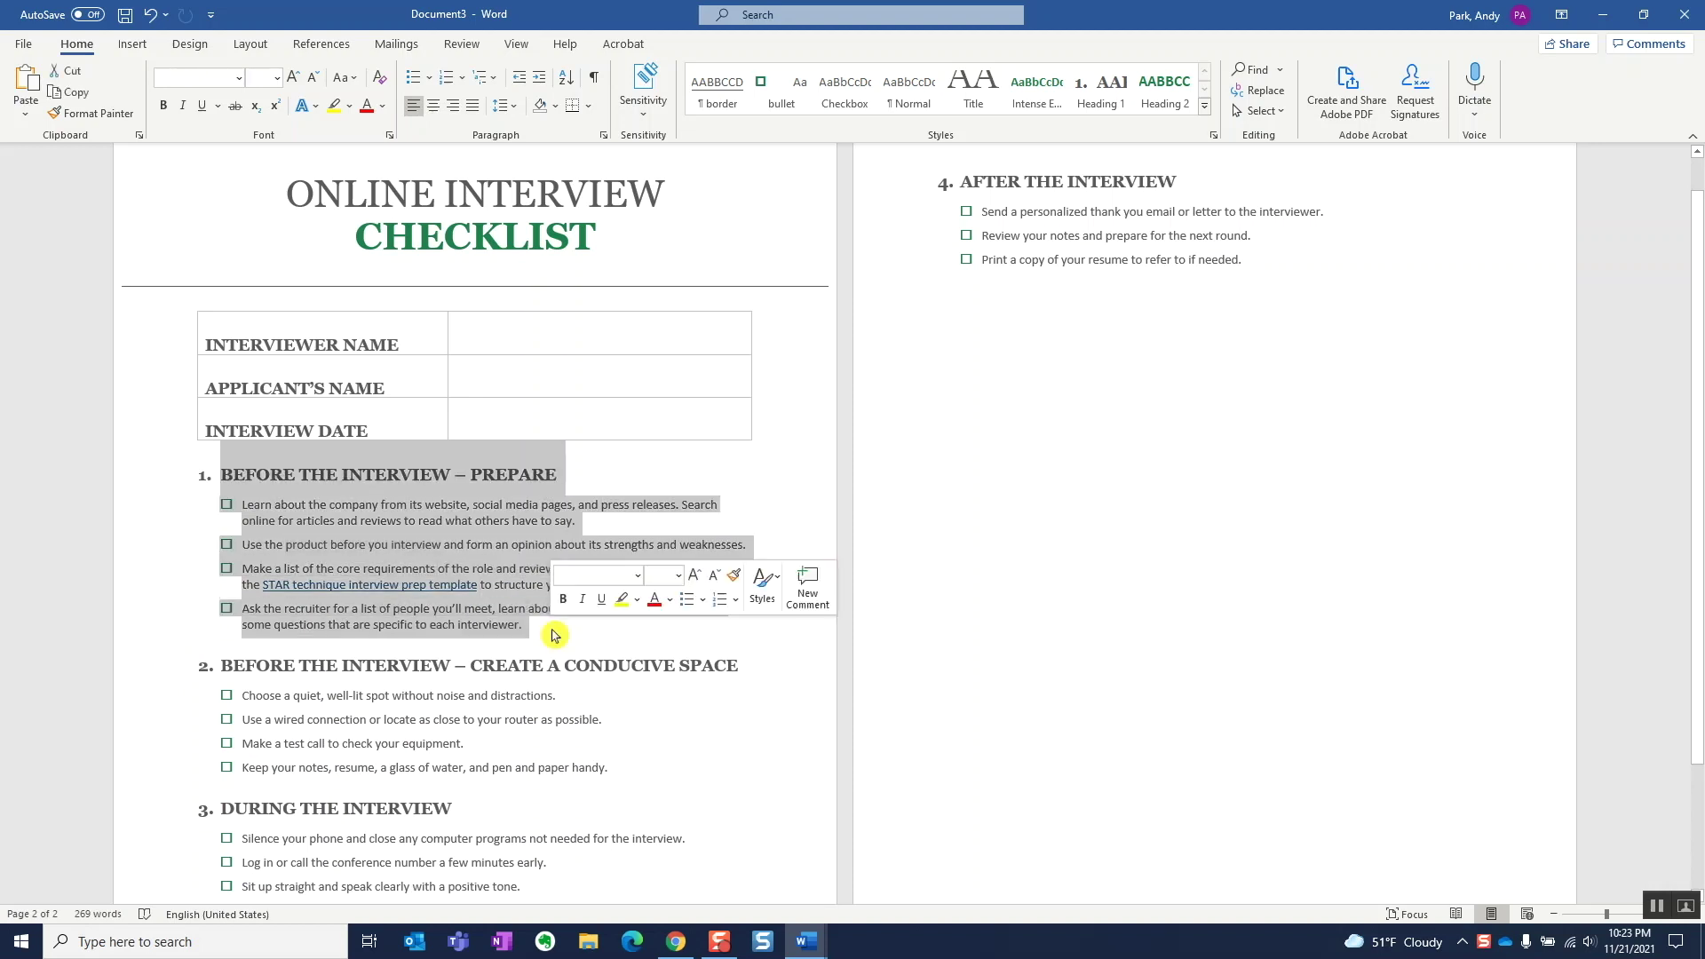
key(shift+alt+Down)
key(shift+alt+Down)
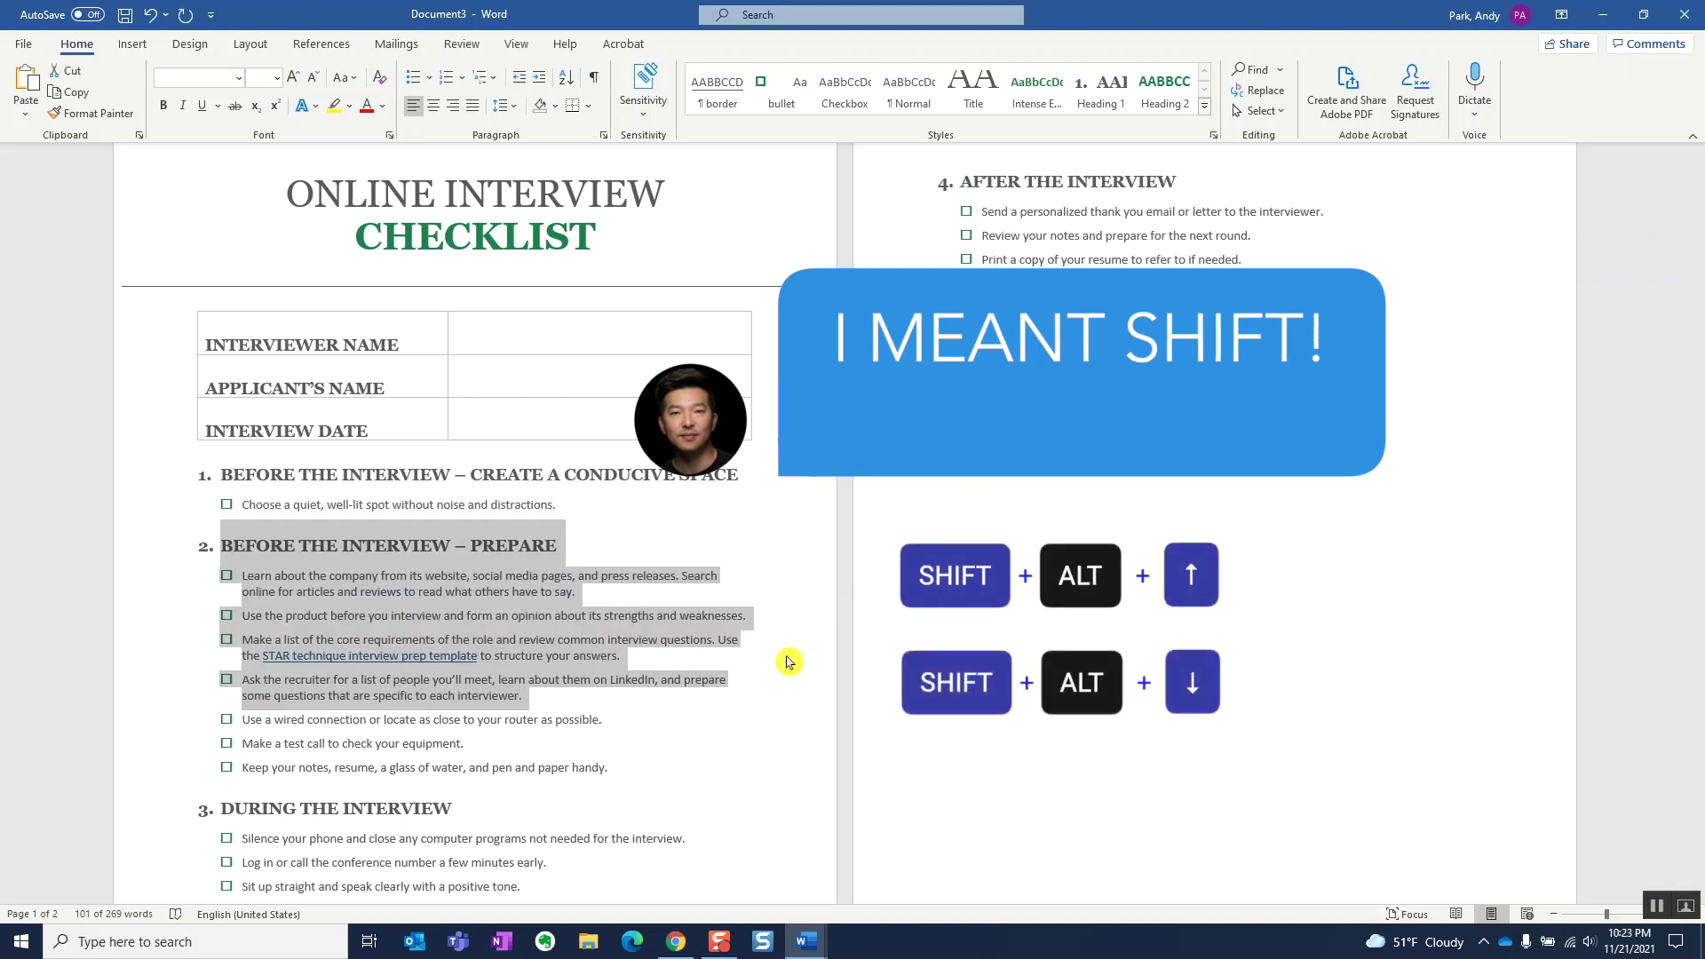
key(shift+alt+Up)
key(shift+alt+Up)
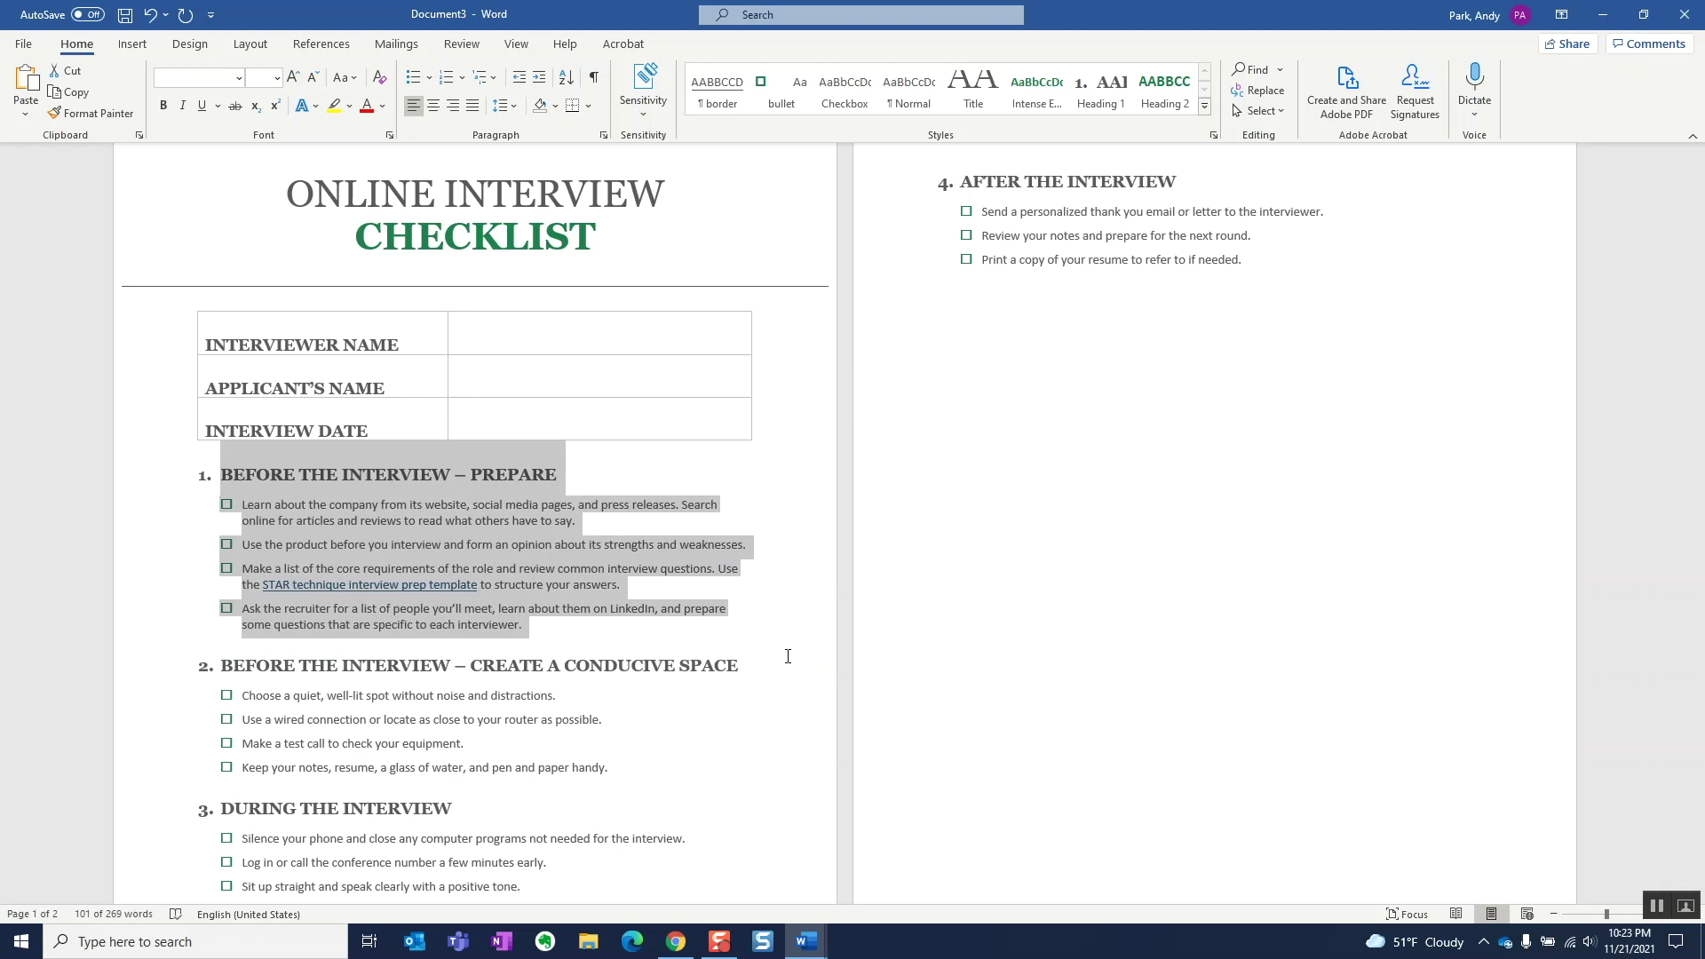
click(582, 335)
key(shift+alt+Down)
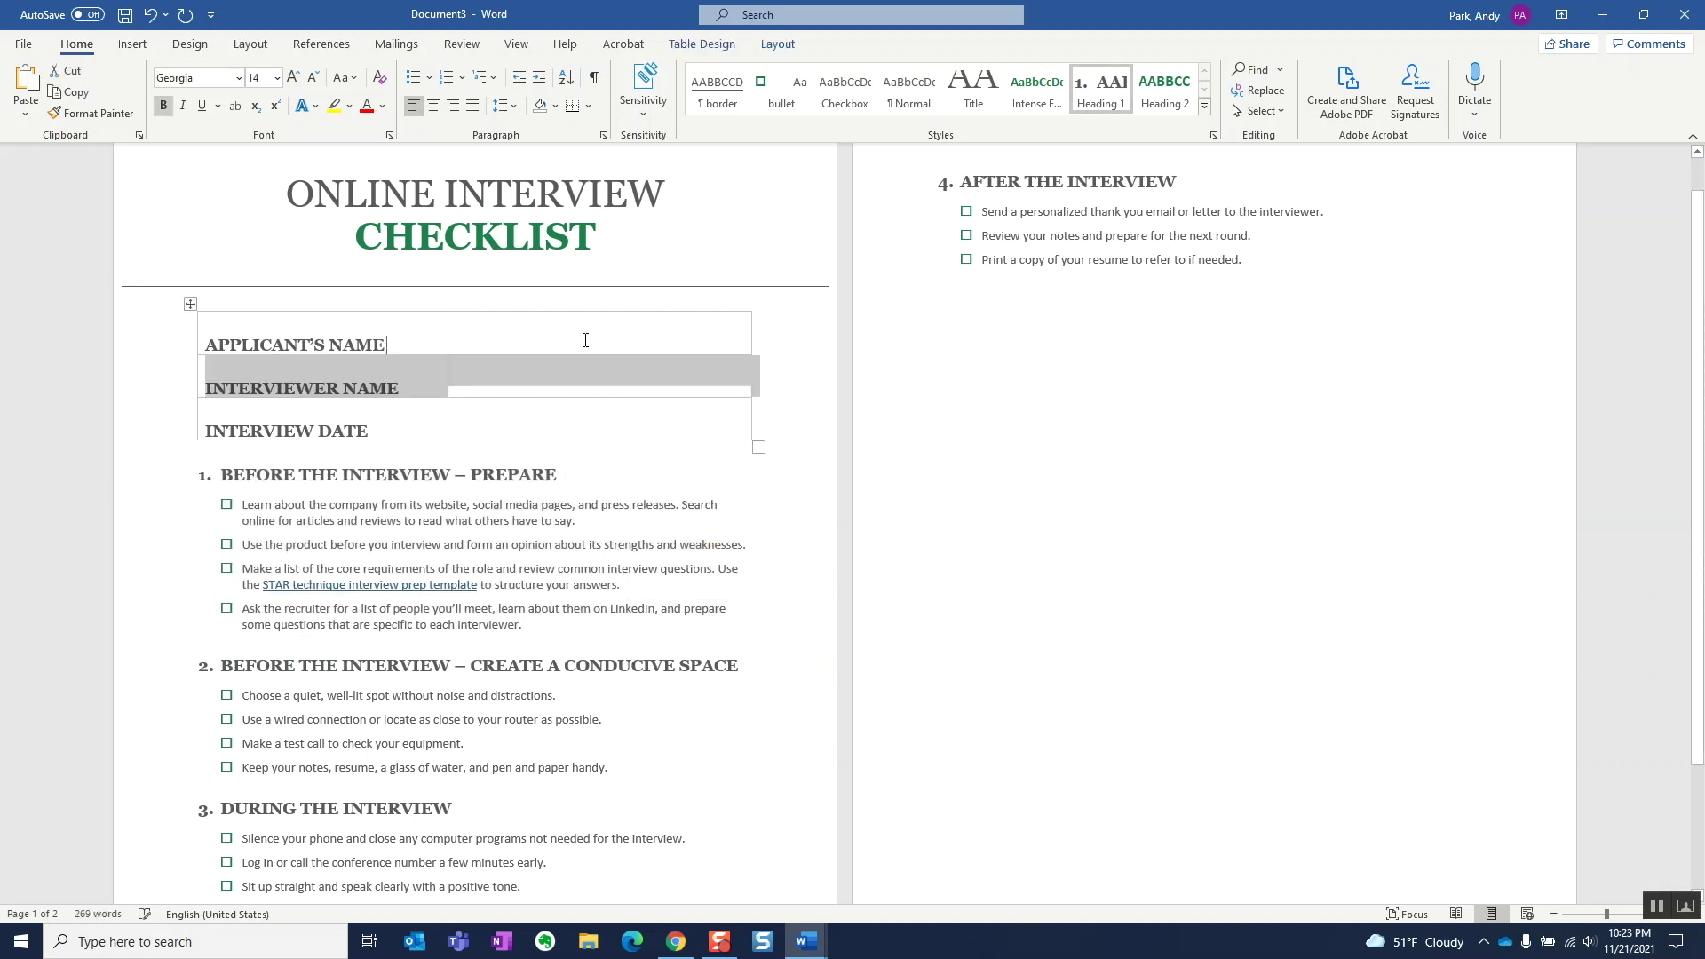
key(shift+alt+Down)
key(shift+alt+Up)
key(shift+alt+Up)
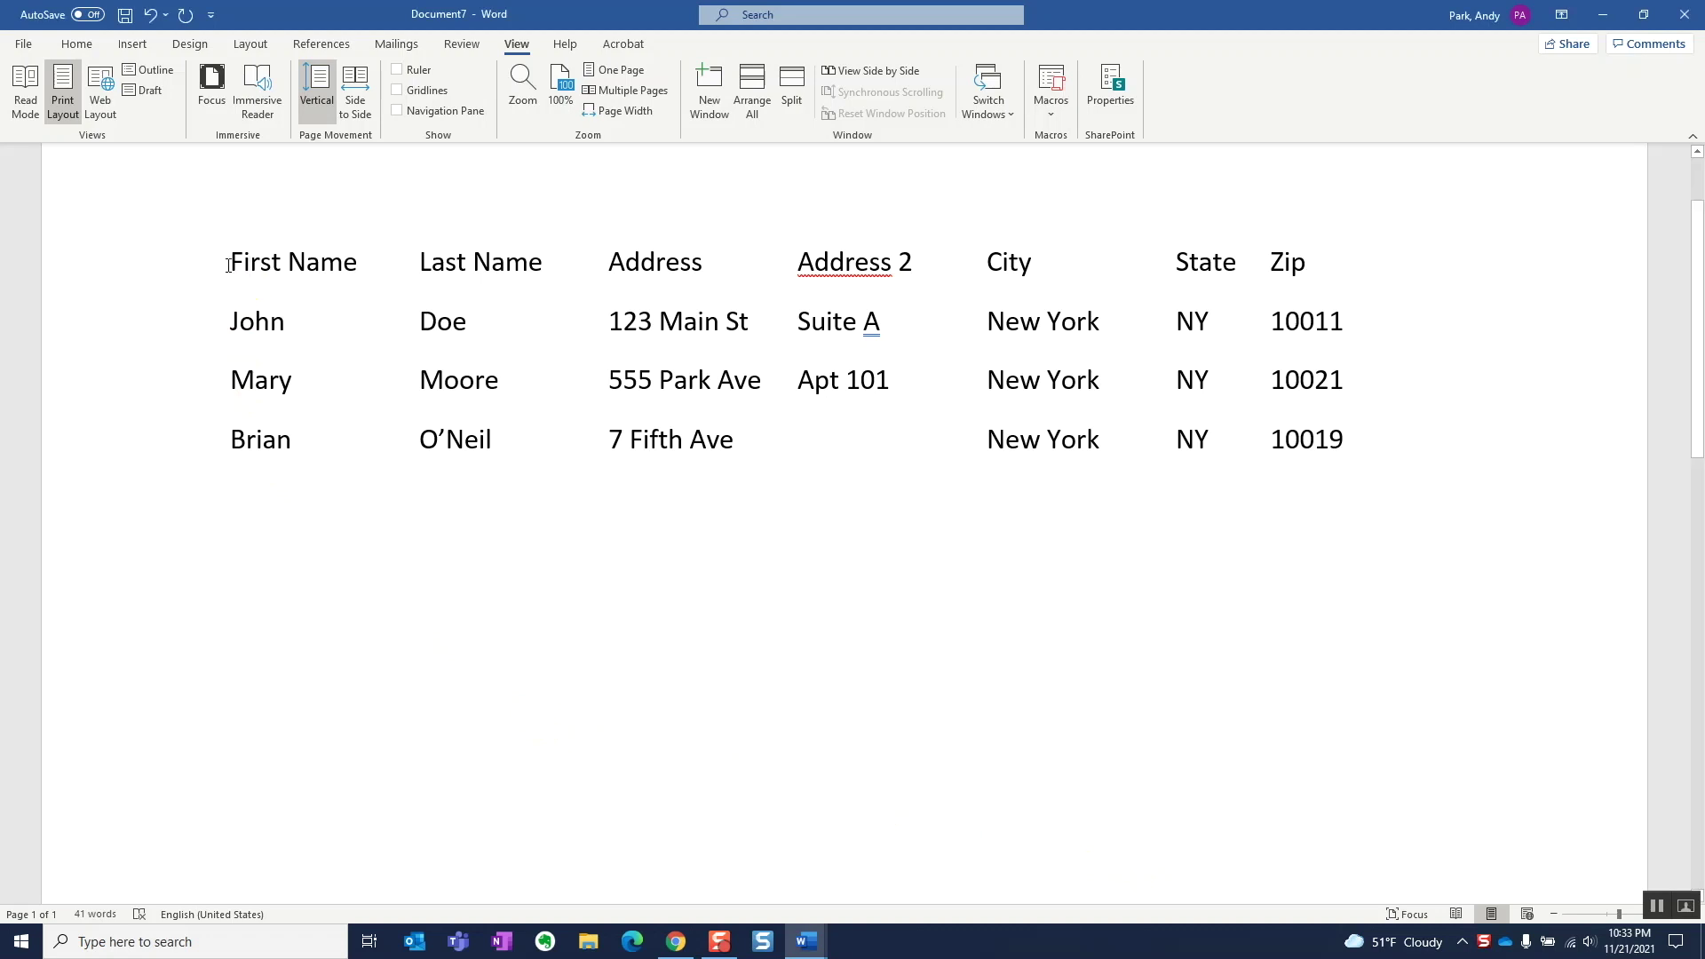
Block-select the First Name column and make it bold and red.
shift+click(250, 363)
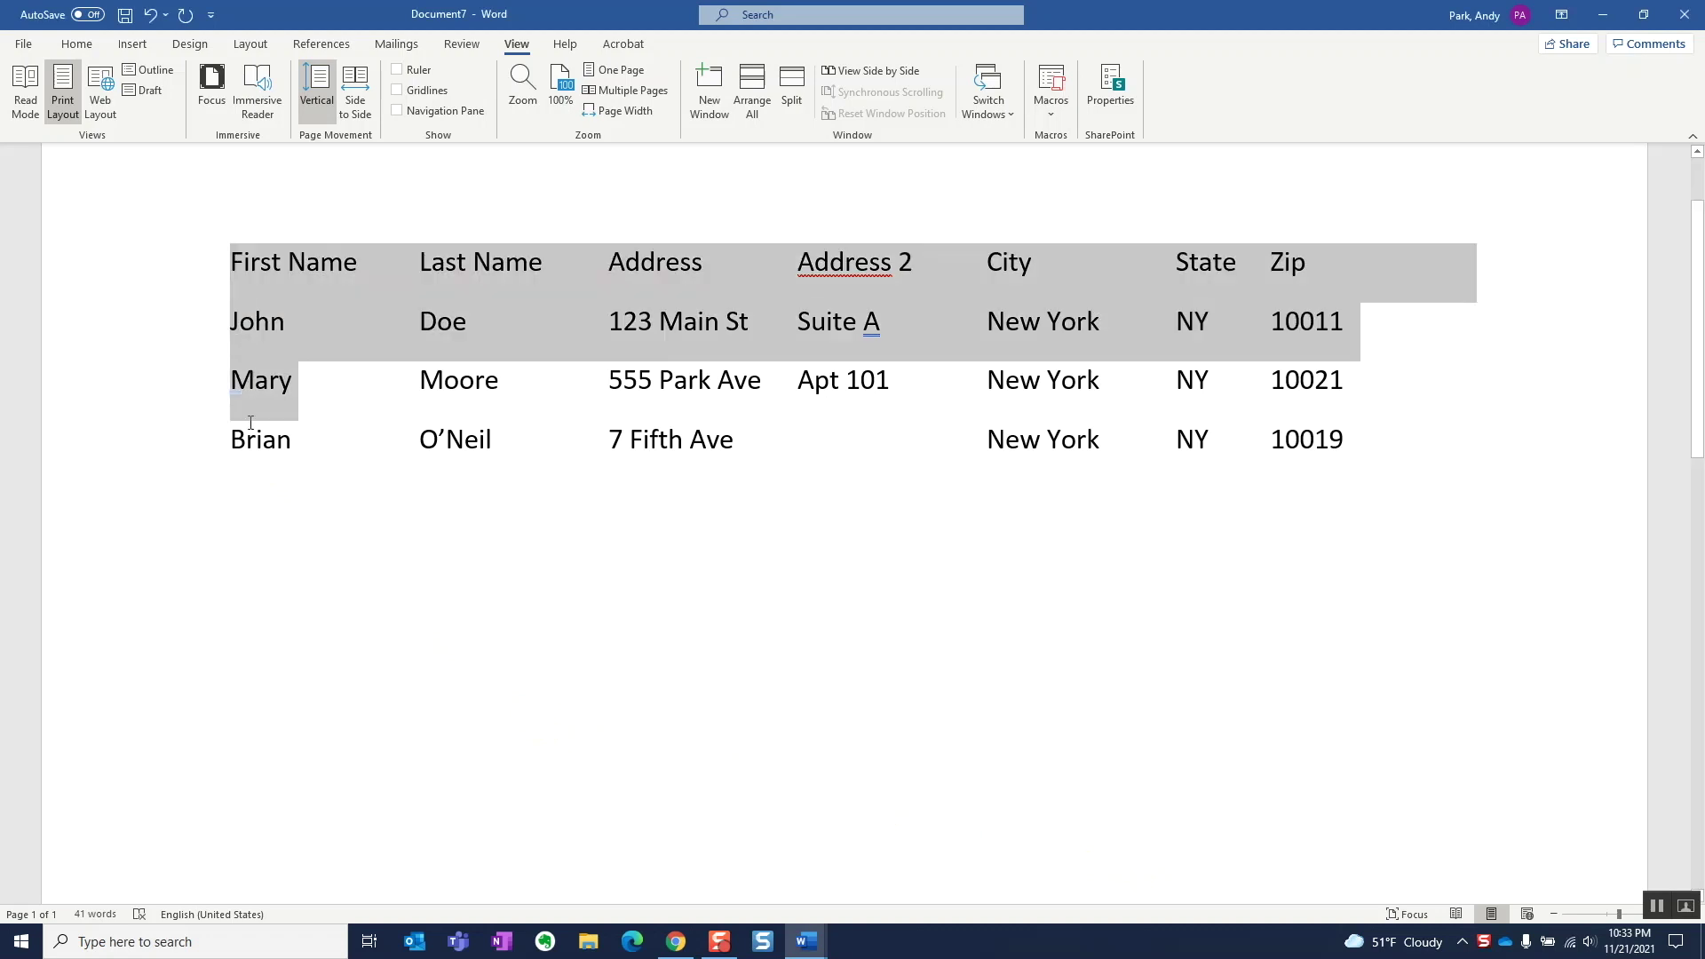
drag(249, 422, 373, 448)
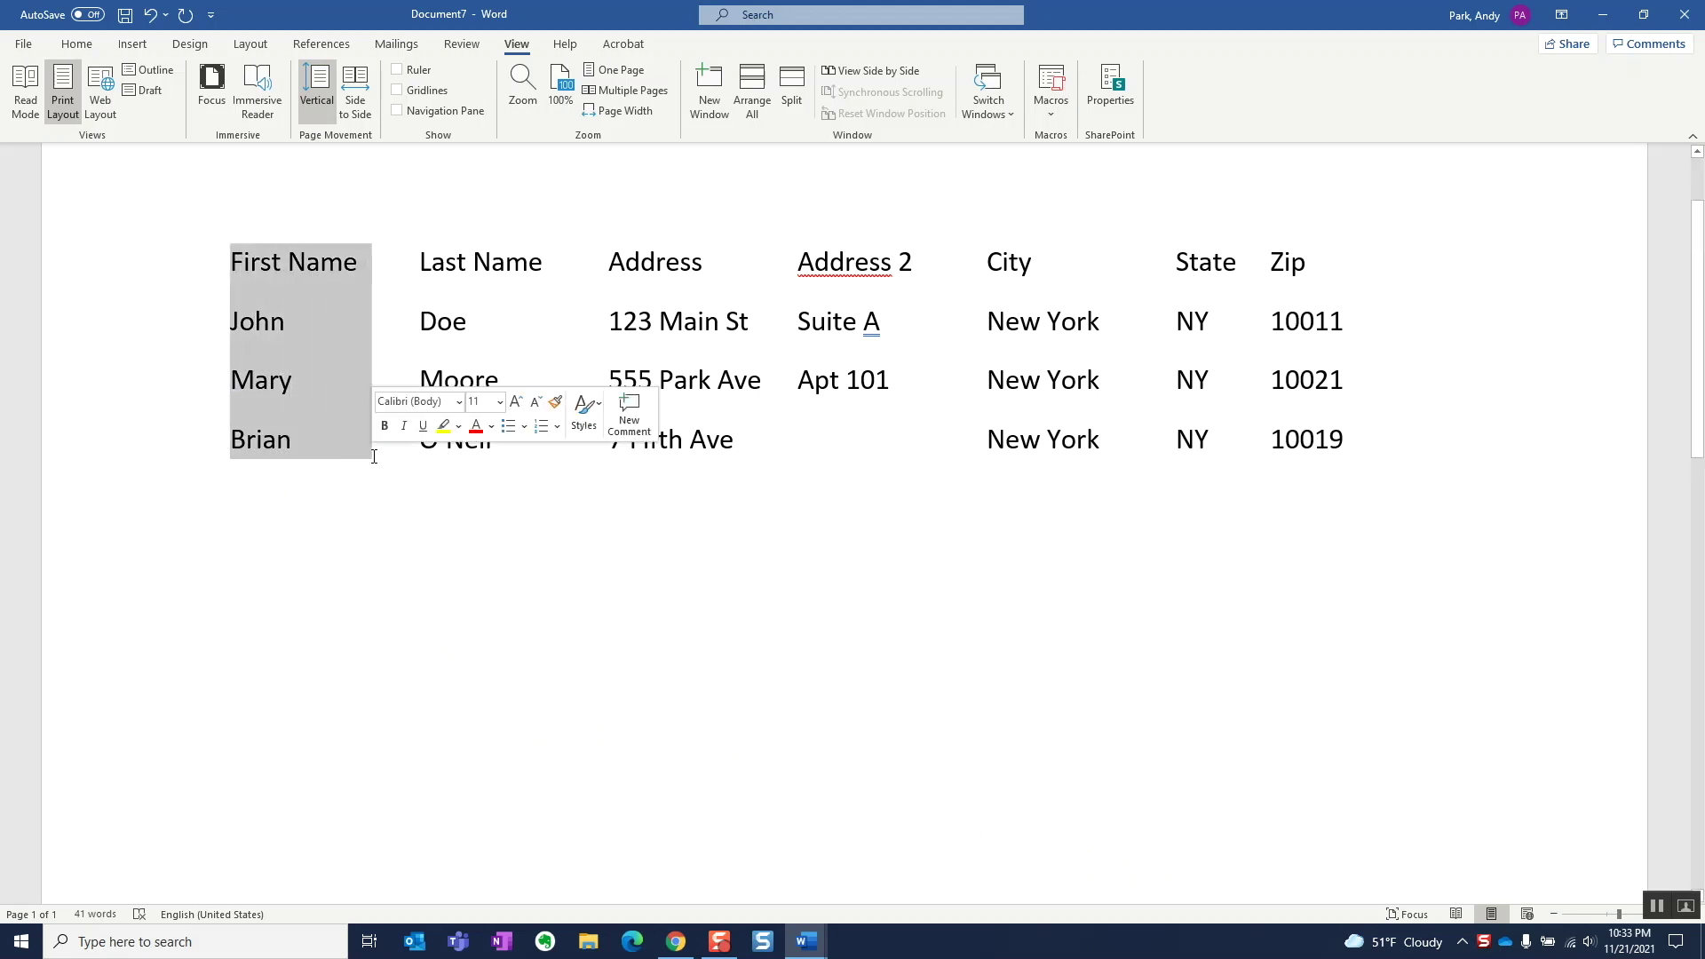
click(76, 44)
click(162, 107)
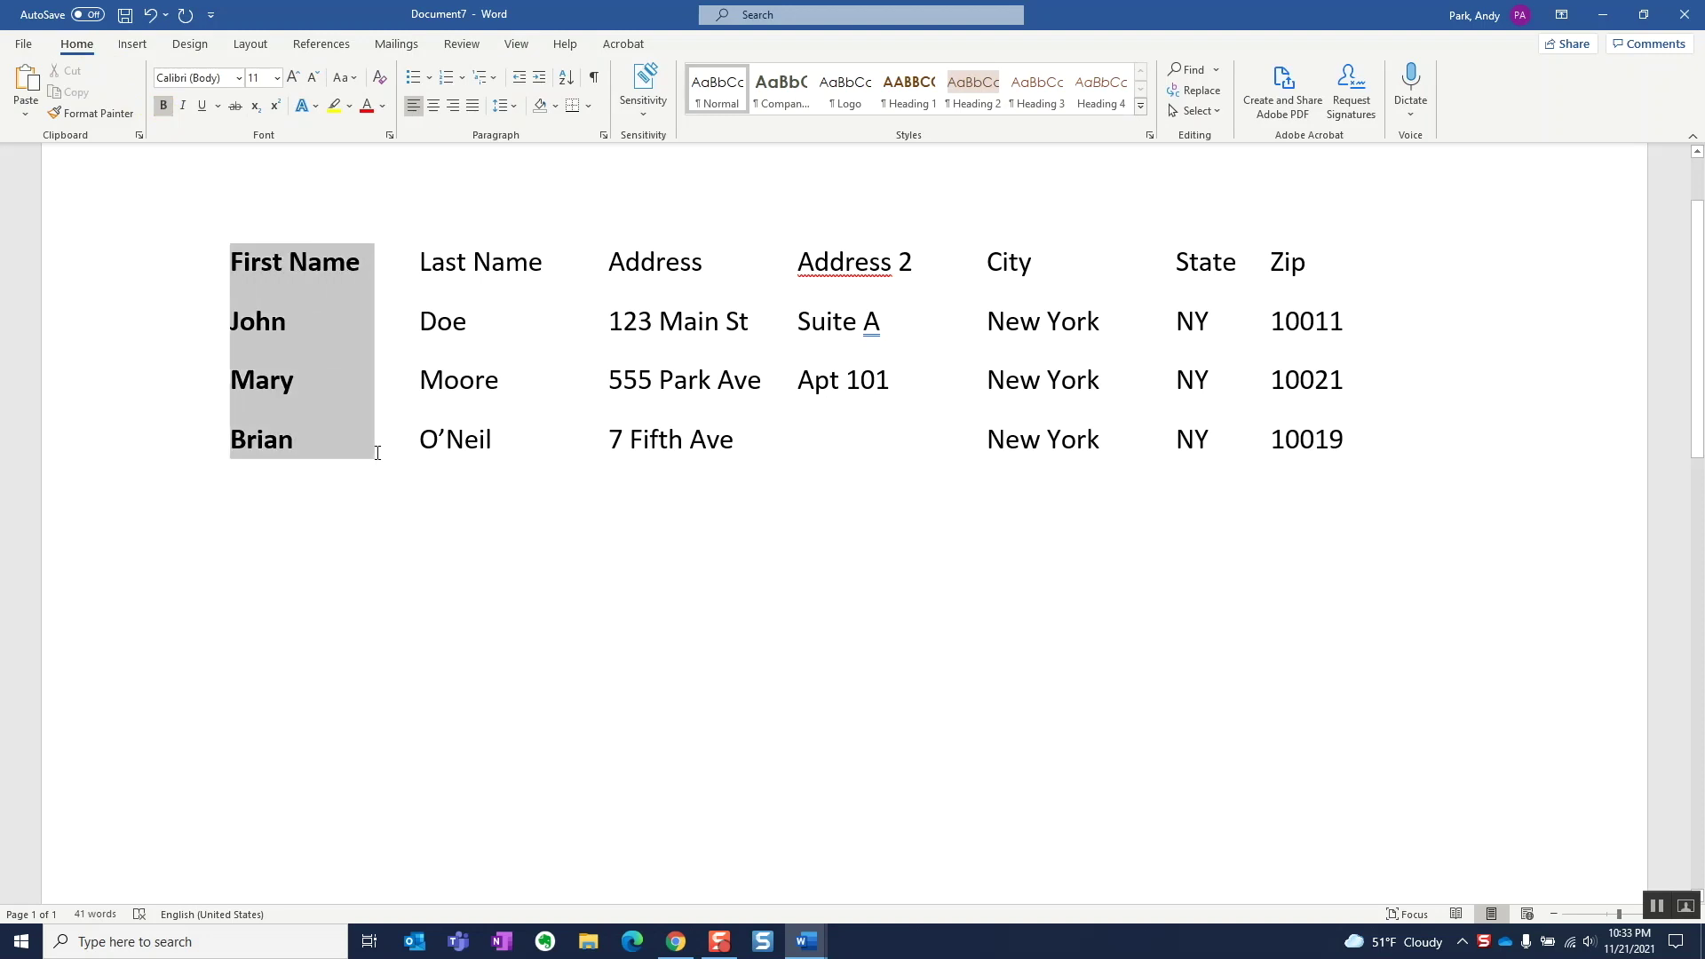
click(368, 110)
Block-select the Address column and set its font size to 11 pt.
click(418, 476)
drag(610, 263, 769, 452)
click(278, 80)
click(262, 161)
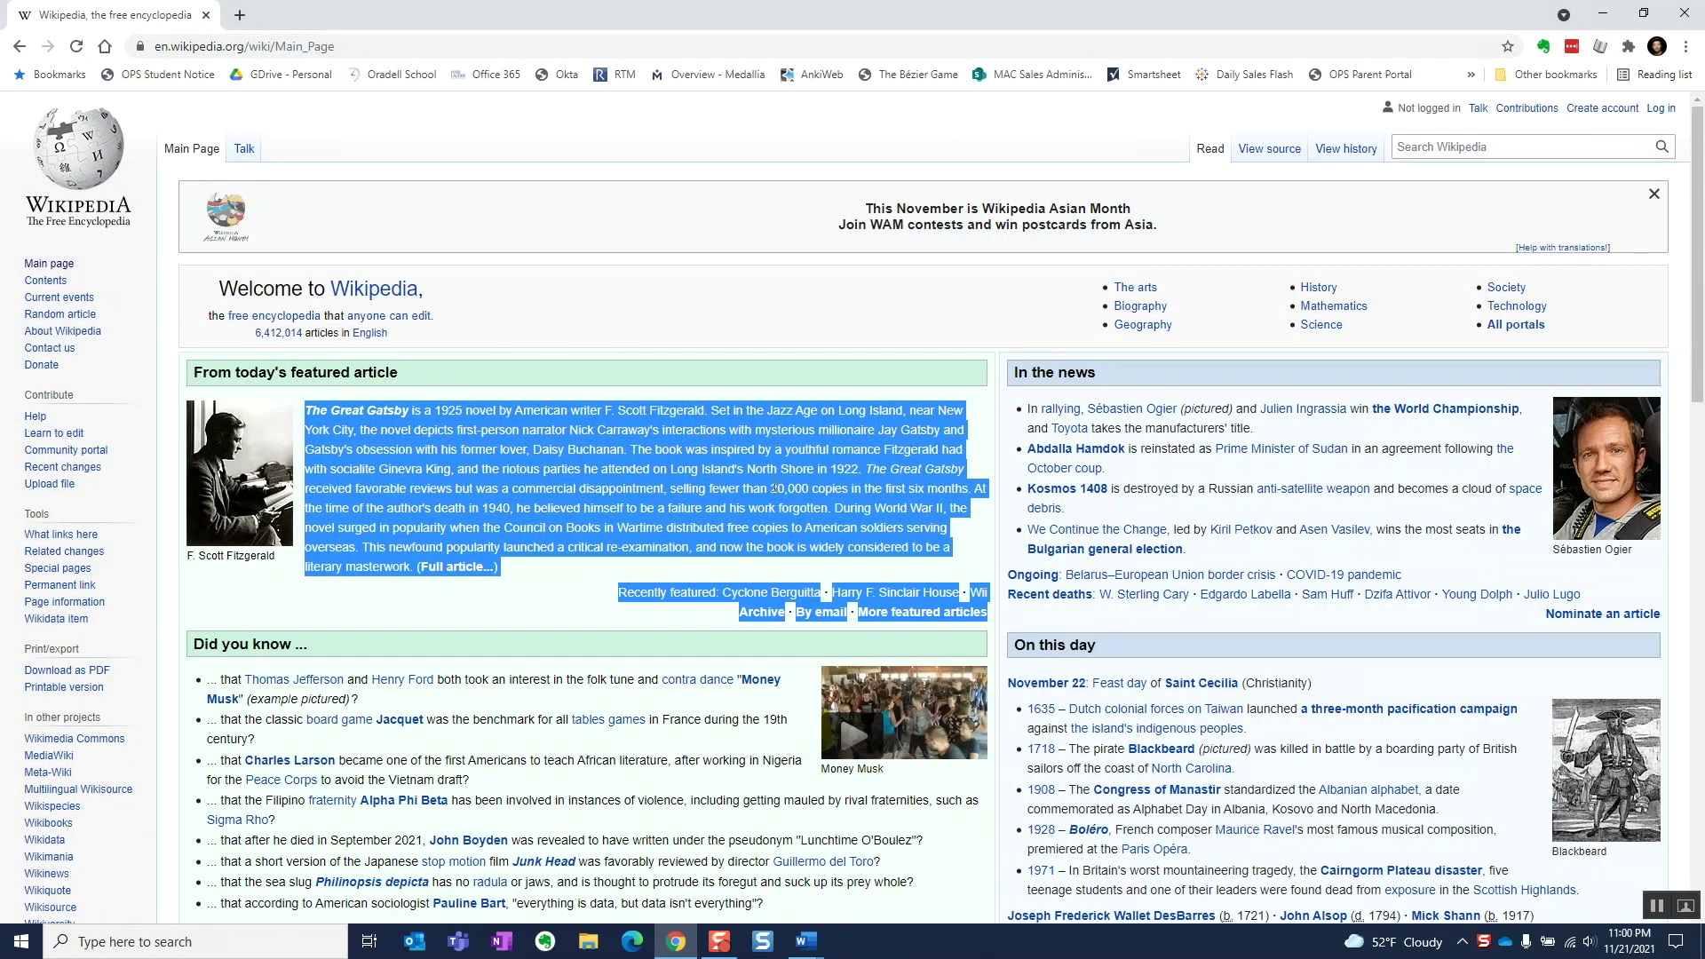
Copy the selected Great Gatsby featured-article text and paste it into Document7.
right_click(774, 487)
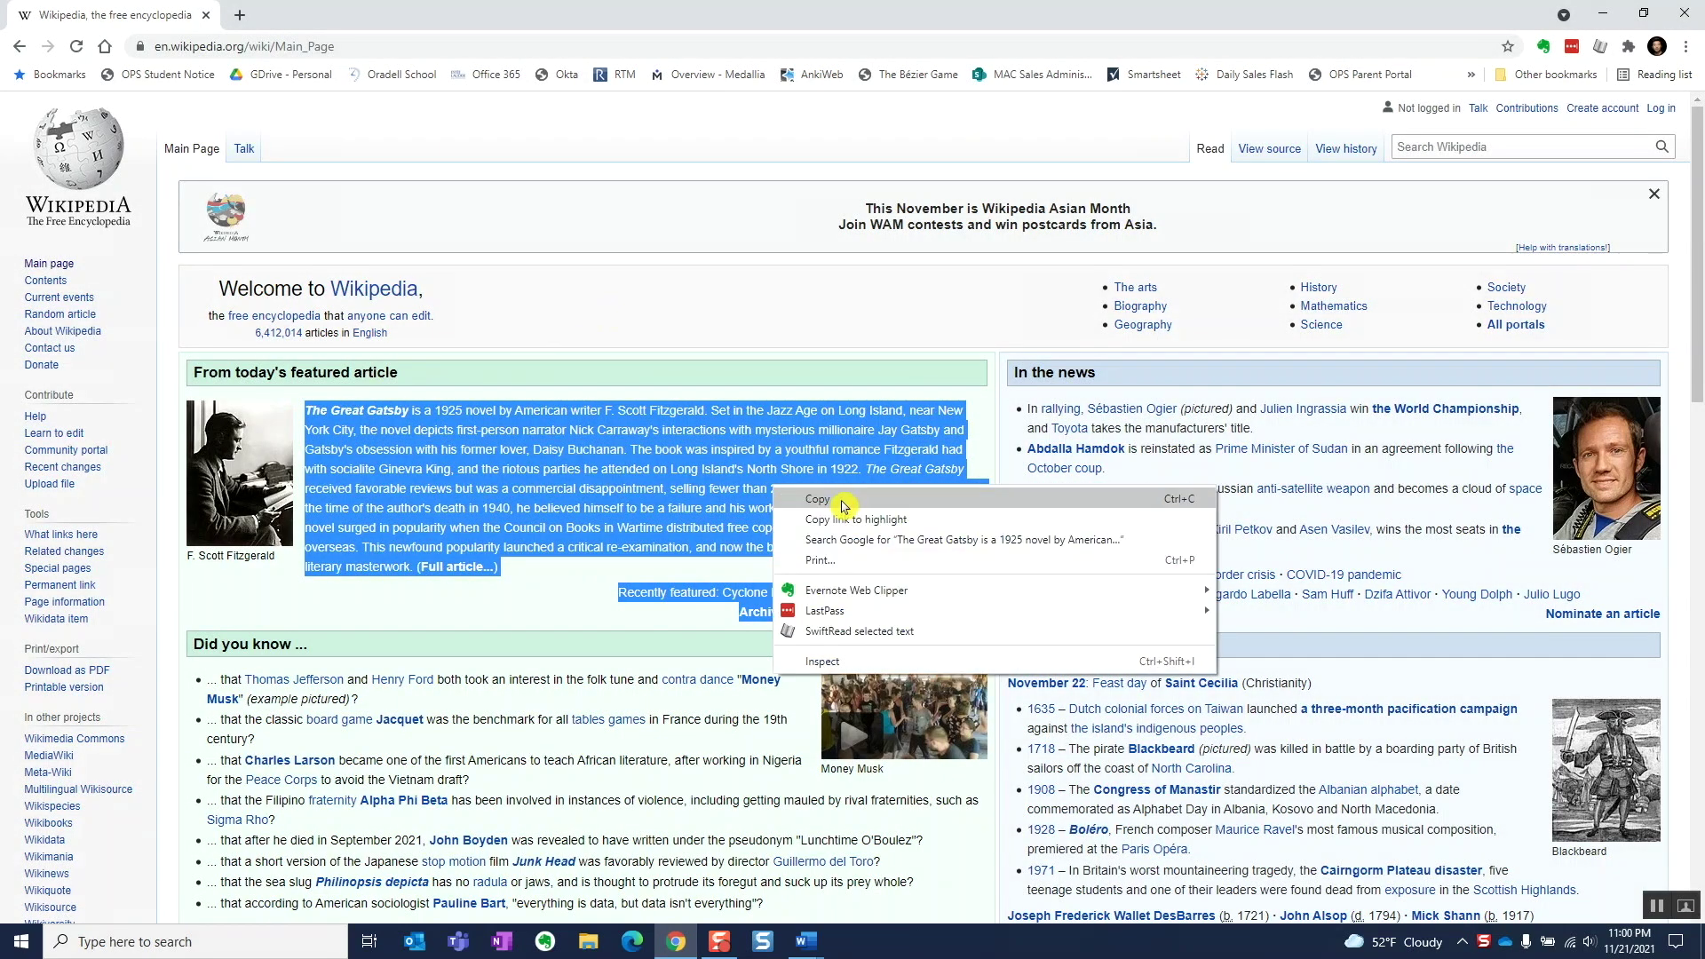
click(839, 506)
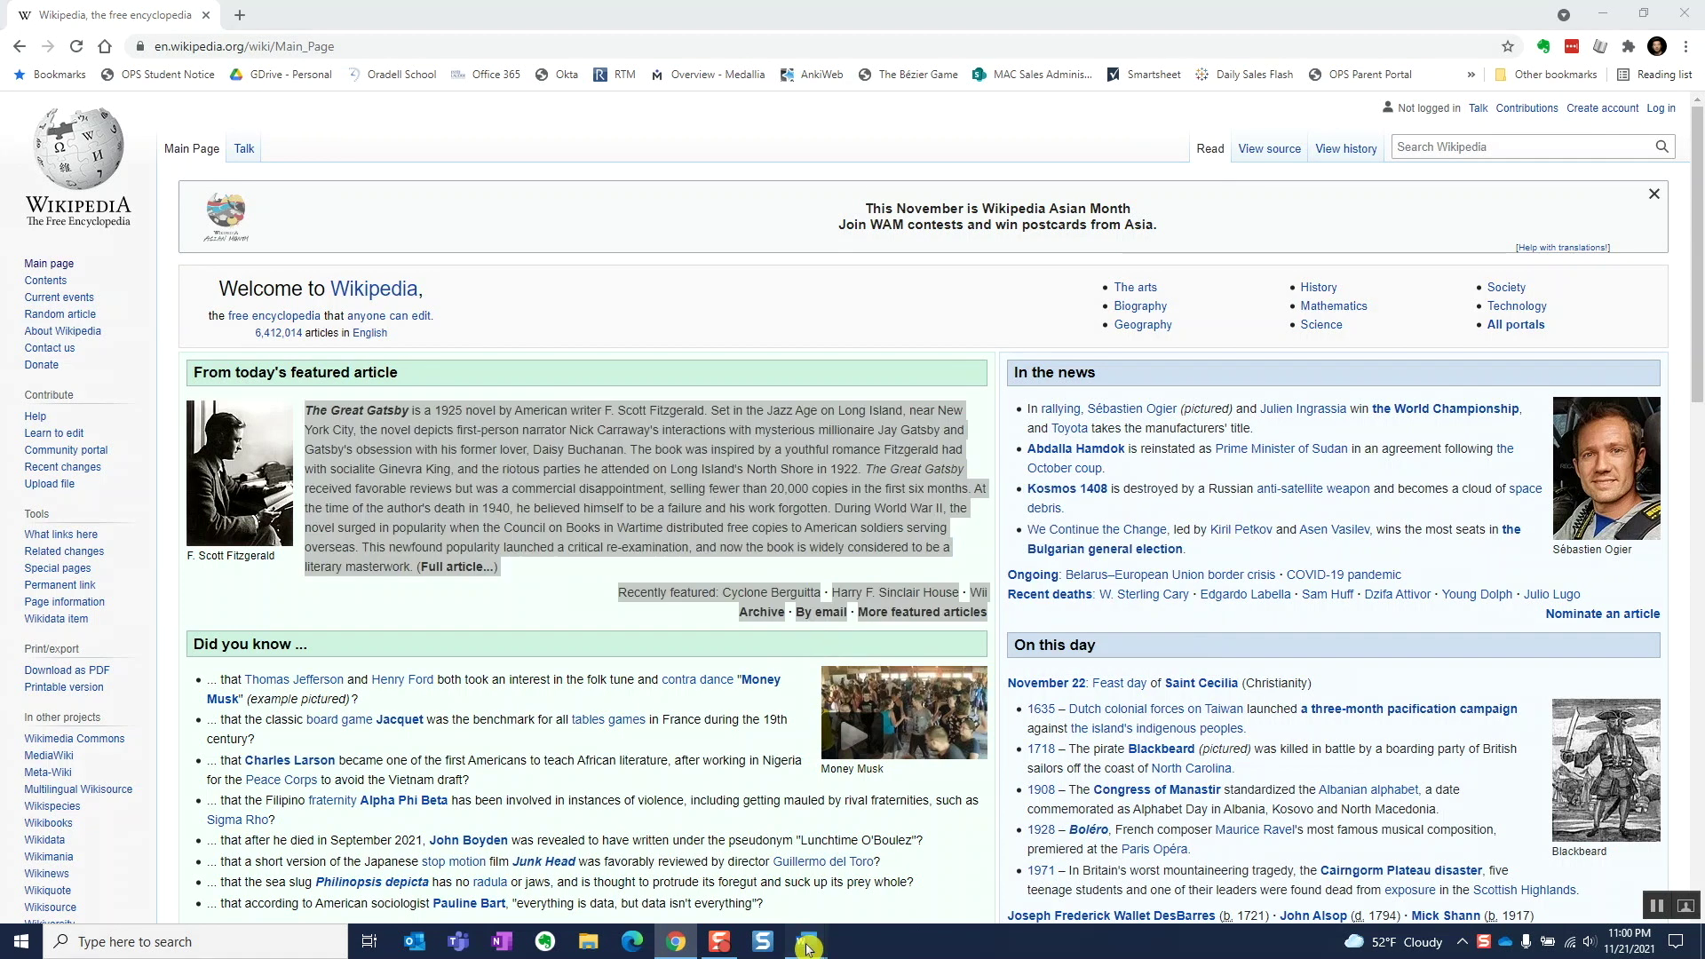
mouse_move(806, 941)
click(954, 864)
key(ctrl+v)
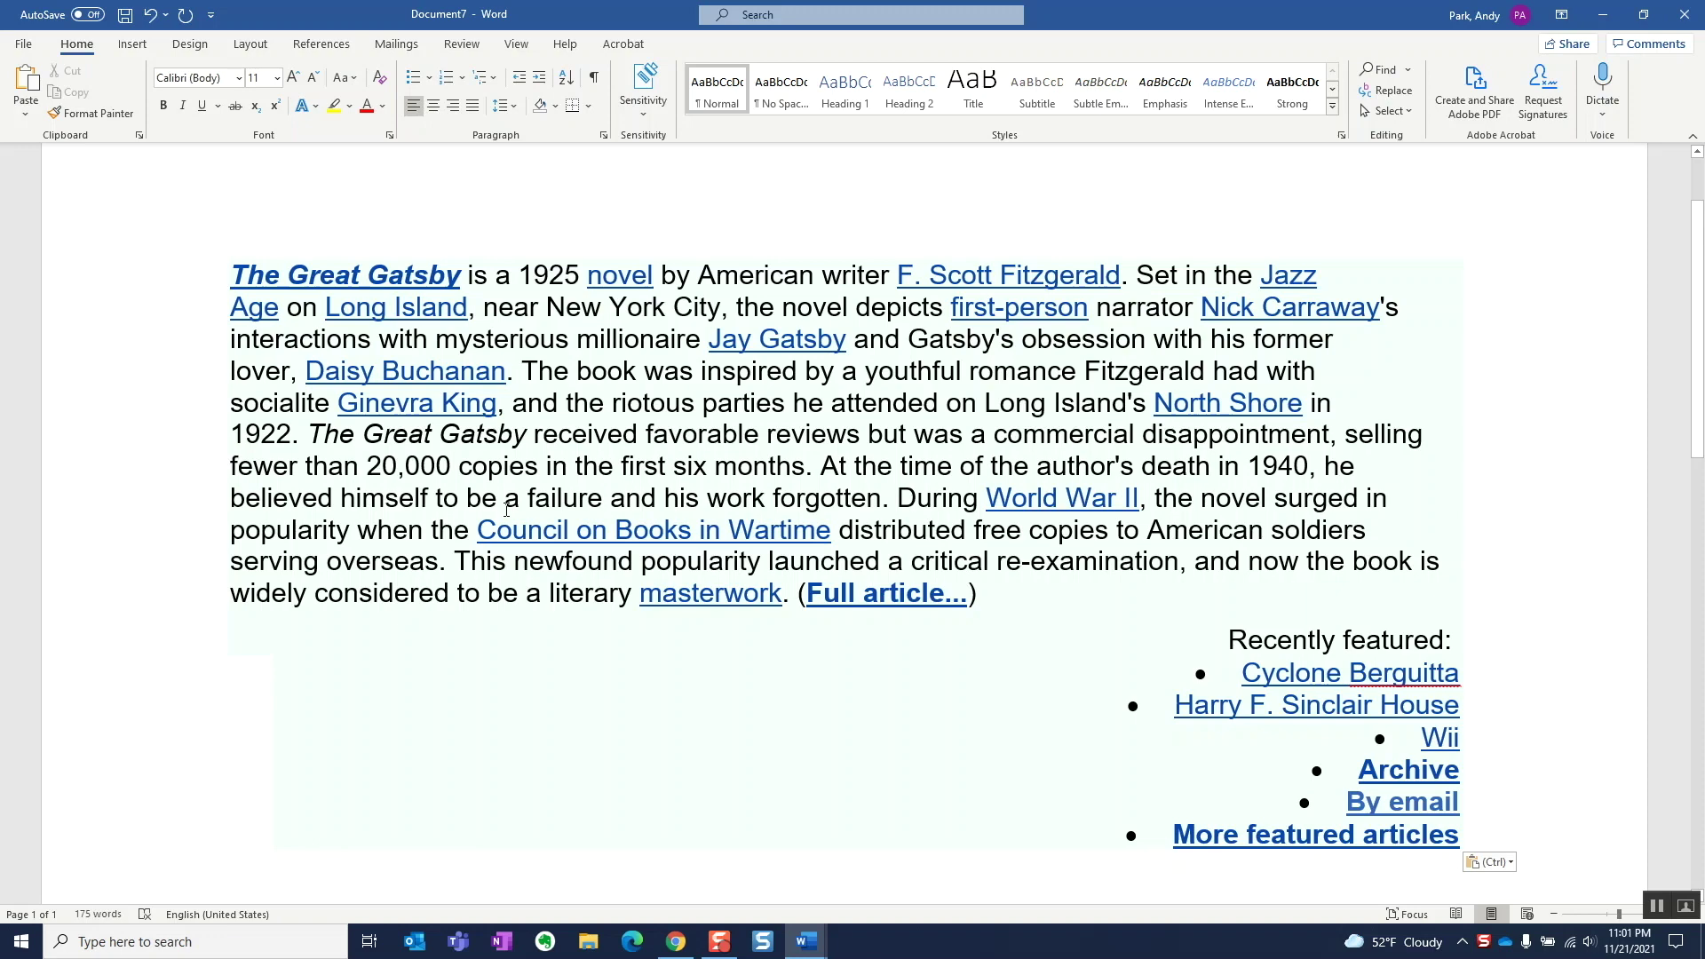
Use the Paste Options on the excerpt to preview choices and keep text only.
key(ctrl)
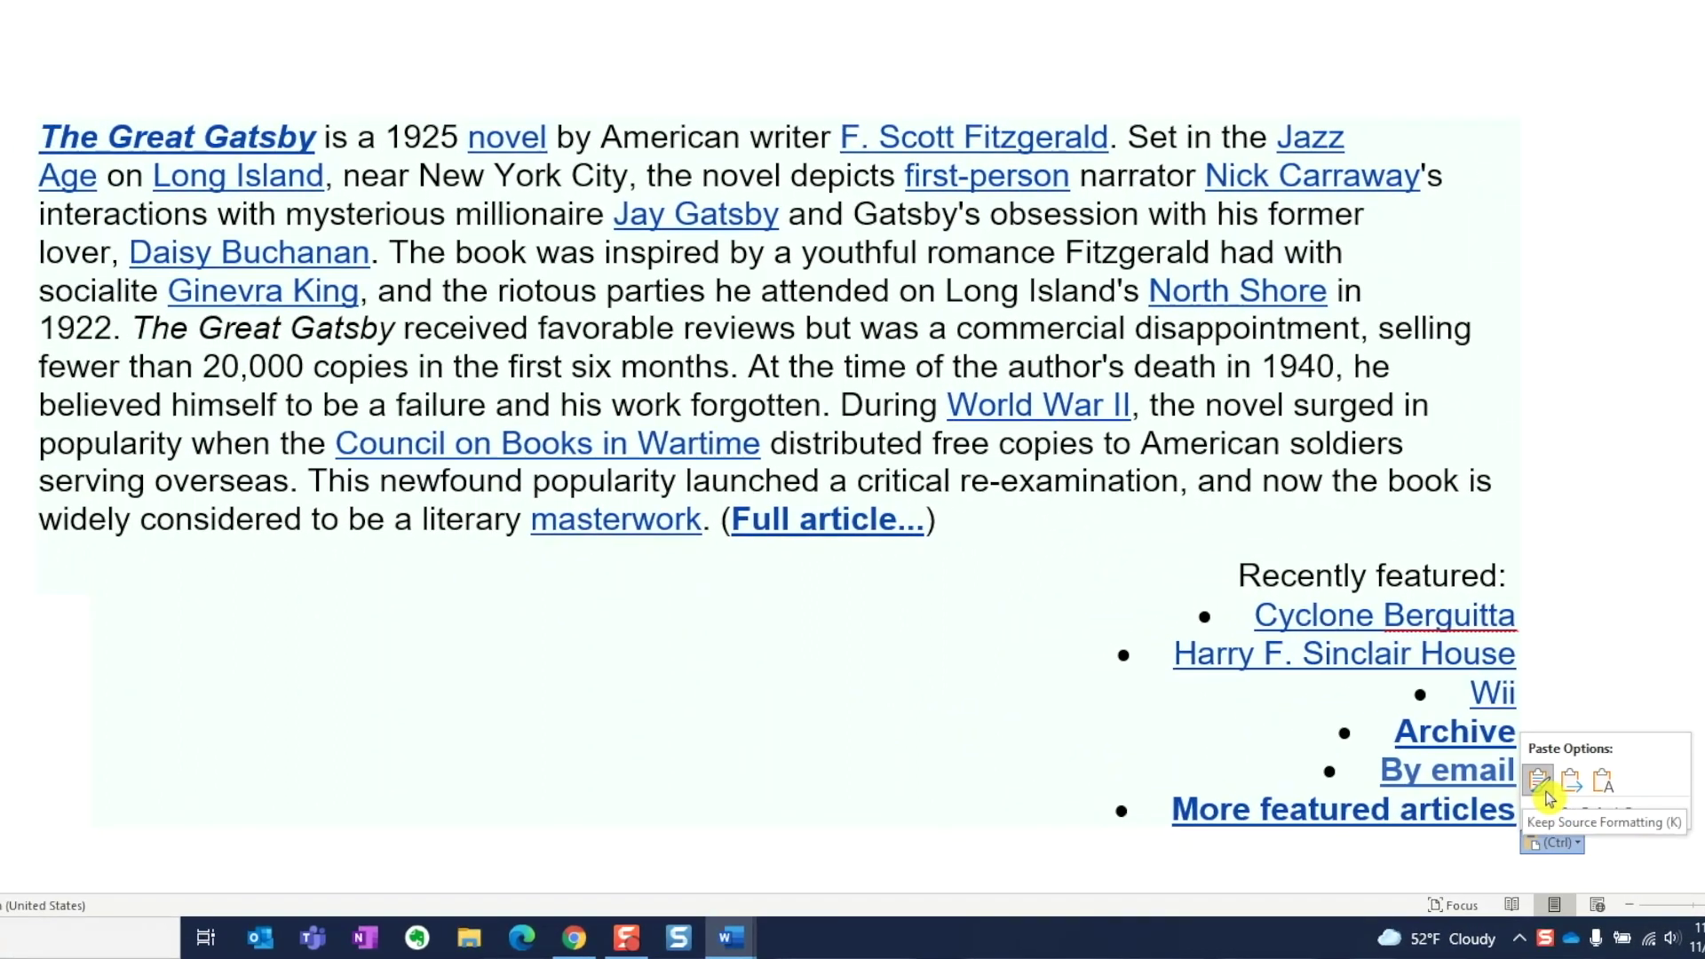
key(m)
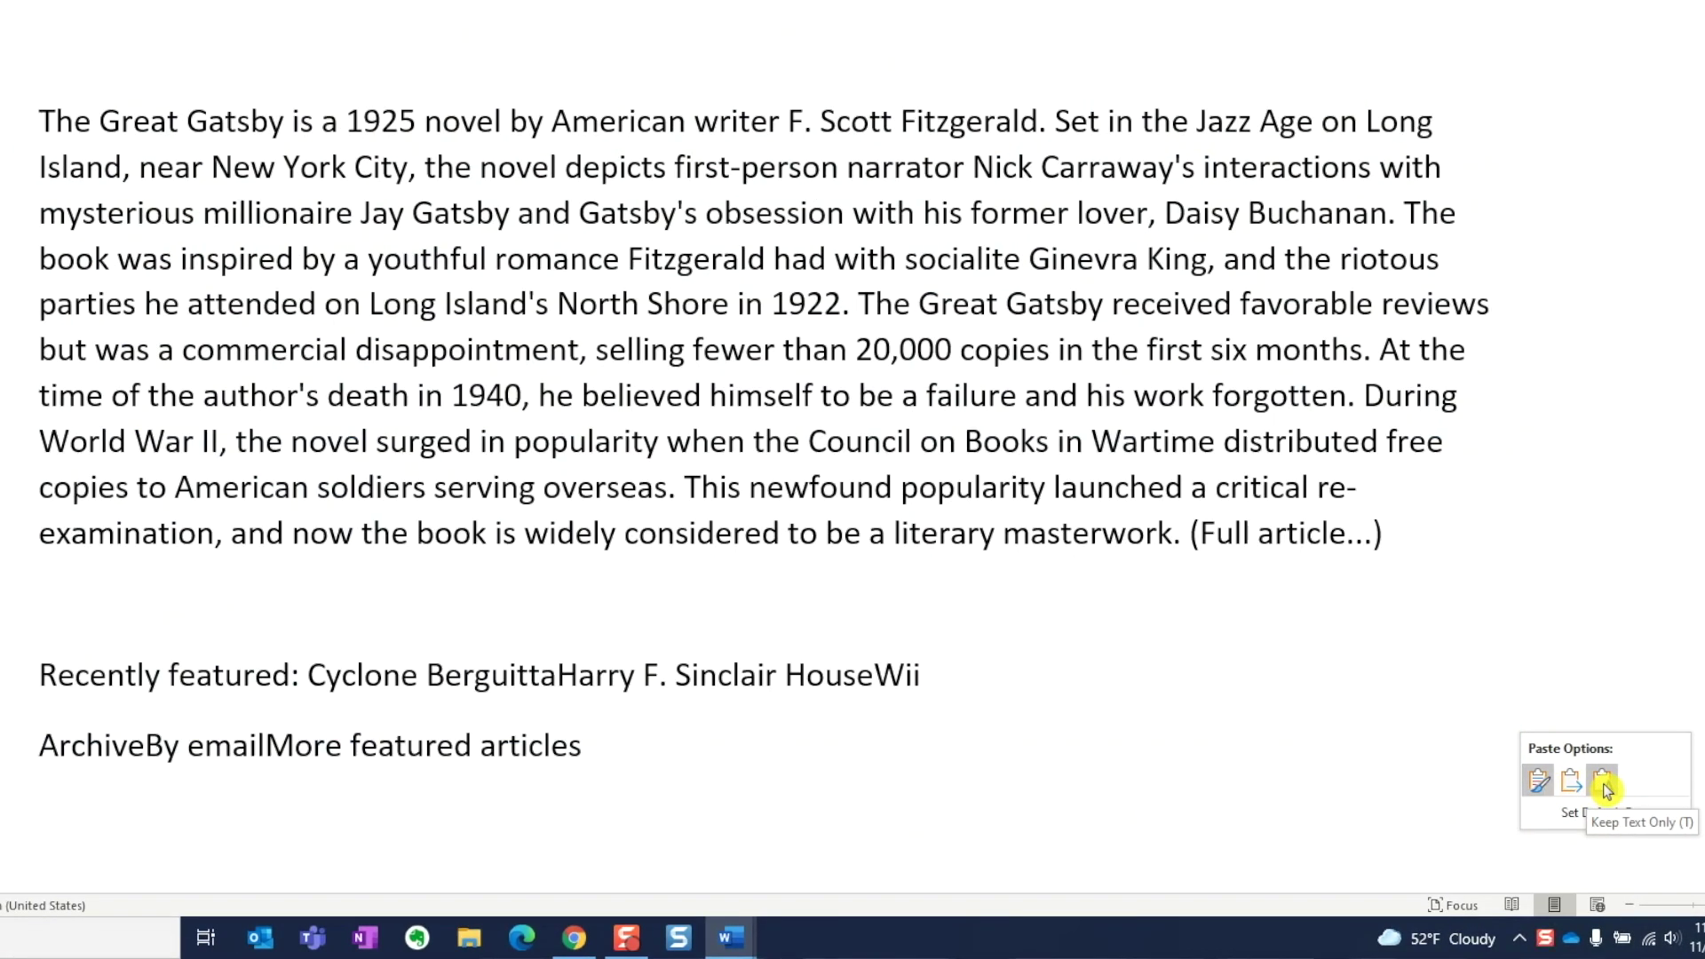
key(t)
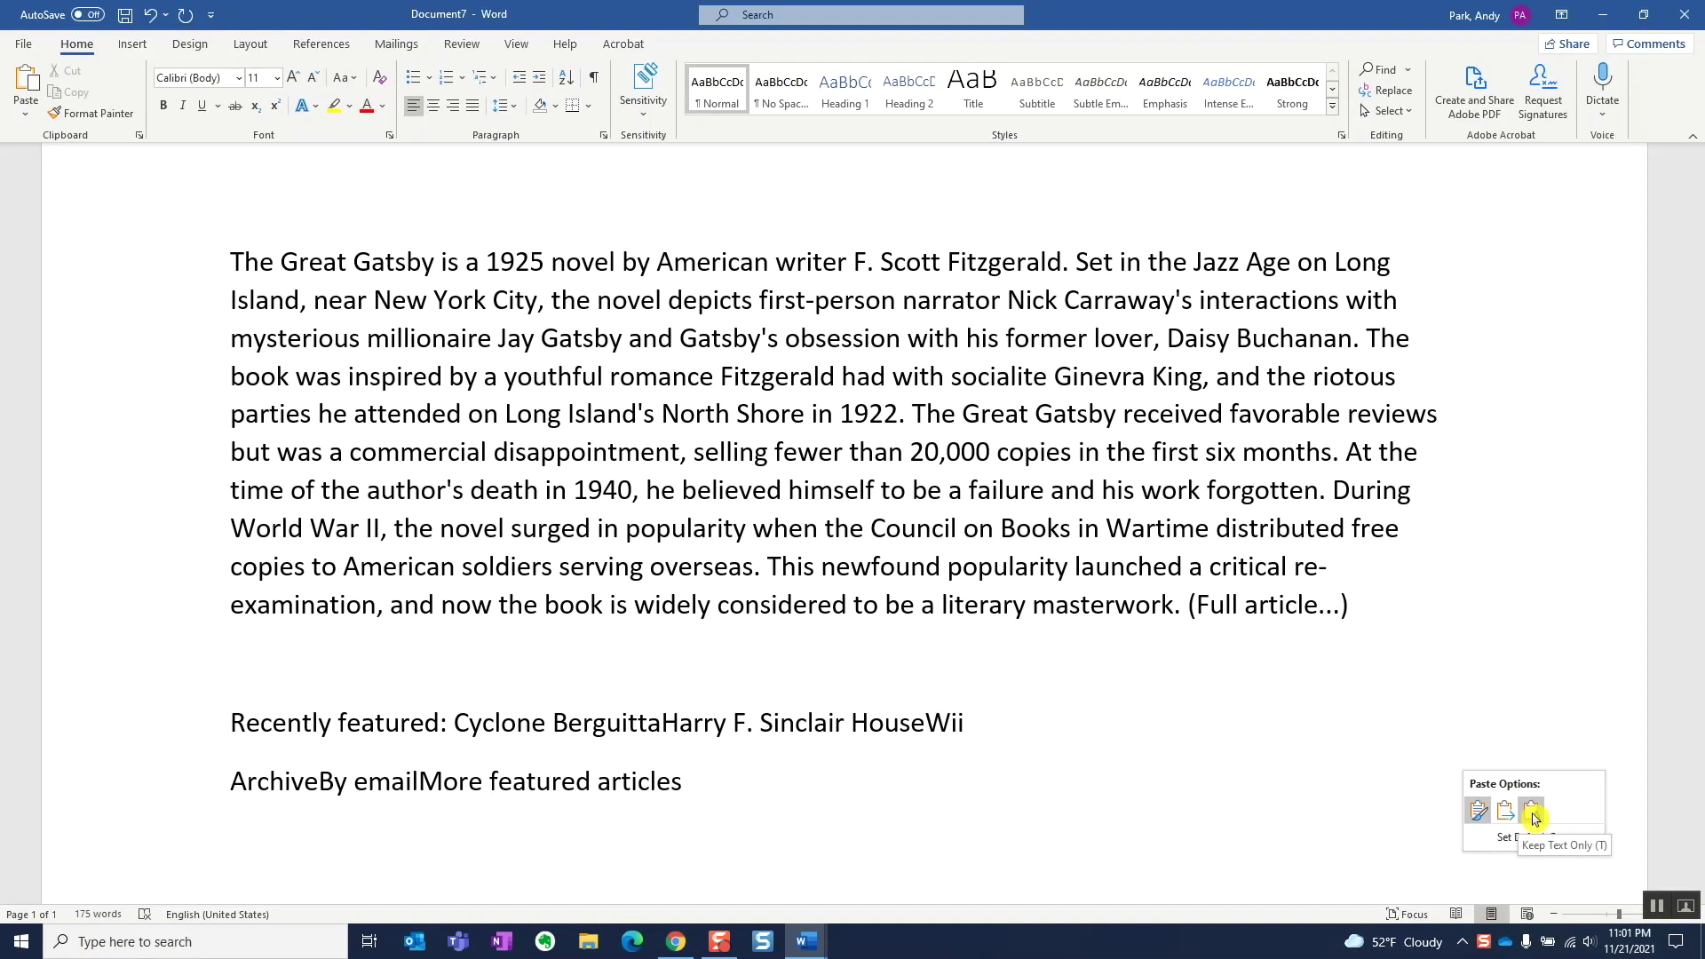
click(1534, 817)
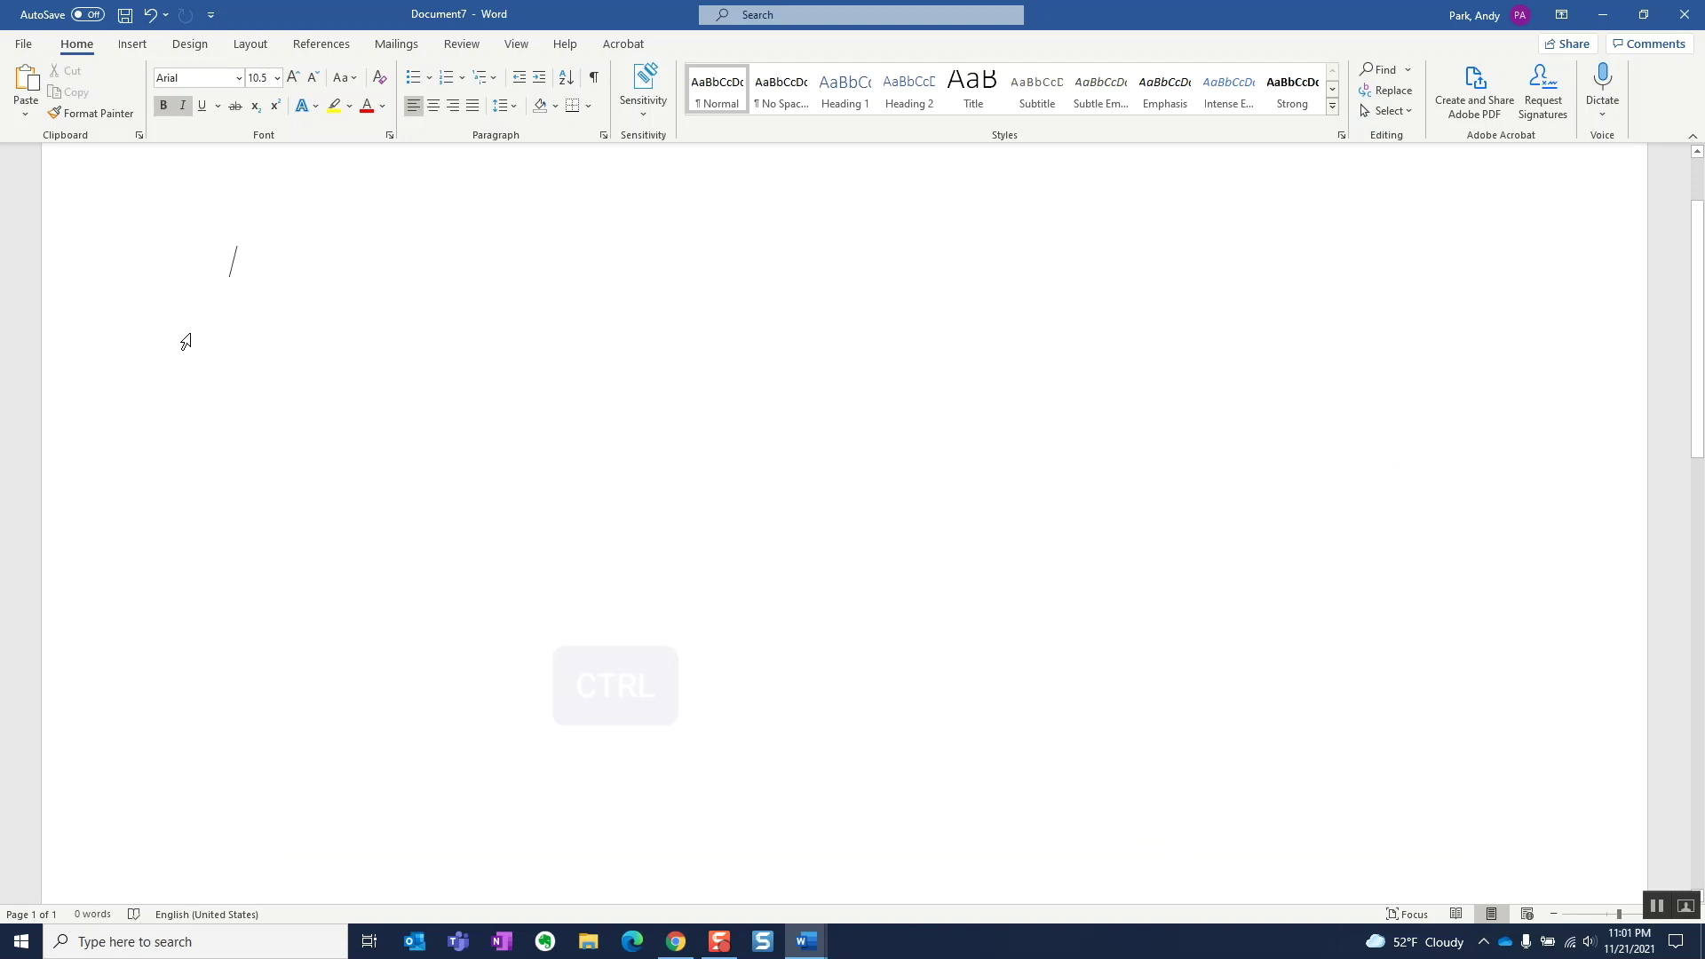
Paste the Gatsby excerpt again, keeping only its plain text.
text(The Great Gatsby is a 1925 novel by American writer F. Scott Fitzgerald. Set in the Jazz Age on Long Island, near New York City, the novel depicts first-person narrator Nick Carraway's interactions with mysterious millionaire Jay Gatsby and Gatsby's obsession with his former lover, Daisy Buchanan. The book was inspired by a youthful romance Fitzgerald had with socialite Ginevra King, and the riotous parties he attended on Long Island's North Shore in 1922. The Great Gatsby received favorable reviews but was a commercial disappointment, selling fewer than 20,000 copies in the first six months. At the time of the author's death in 1940, he believed himself to be a failure and his work forgotten. During World War II, the novel surged in popularity when the Council on Books in Wartime distributed free copies to American soldiers serving overseas. This newfound popularity launched a critical re-examination, and now the book is widely considered to be a literary masterwork. (Full article...) Recently featured: Cyclone Berguitta Harry F. Sinclair House Wii Archive By email More featured articles)
key(ctrl)
key(t)
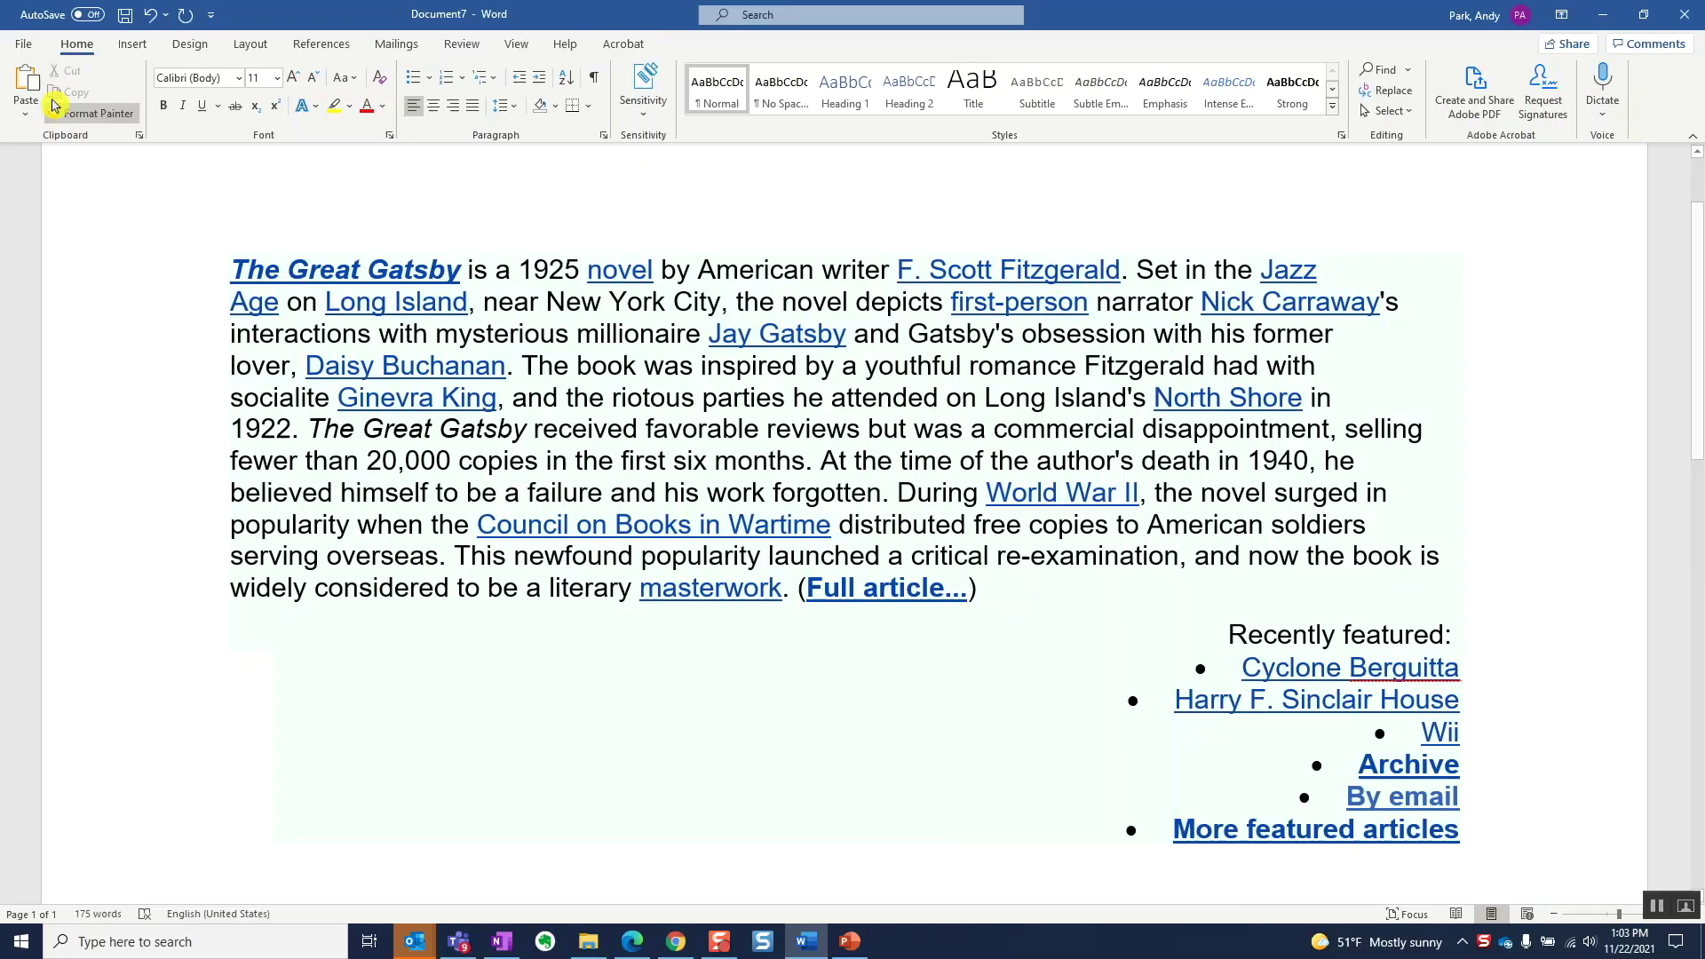
In Word Options > Advanced, set Pasting from other programs to Keep Text Only.
click(23, 44)
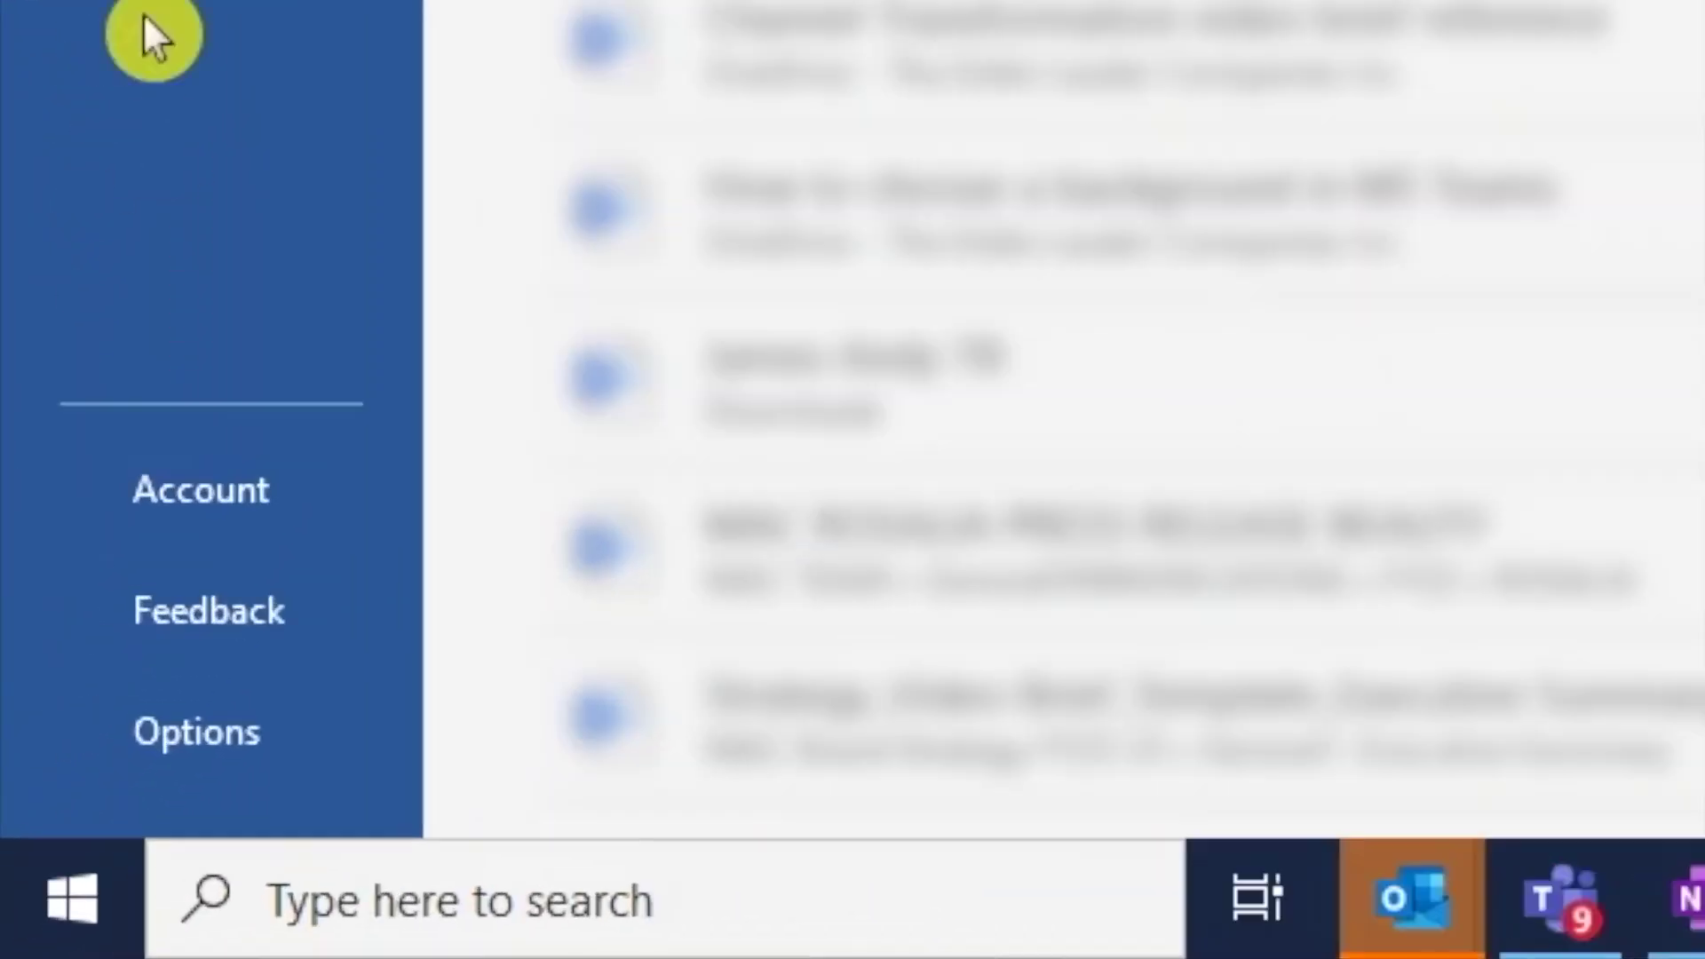
click(46, 892)
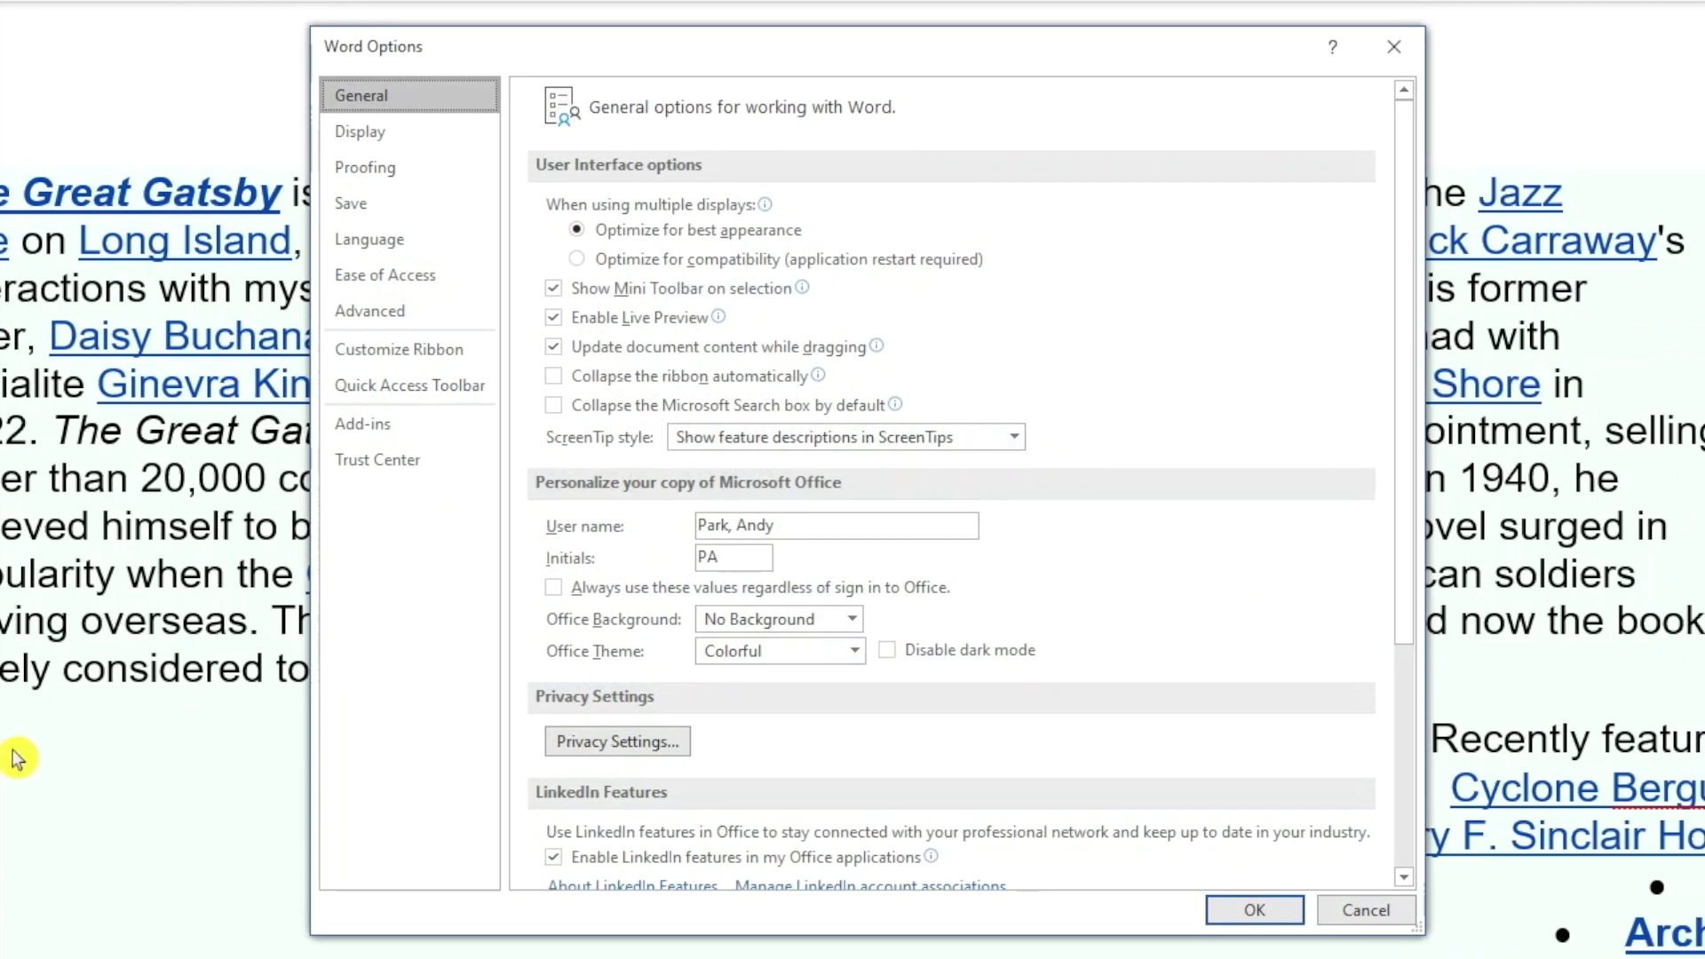
click(407, 317)
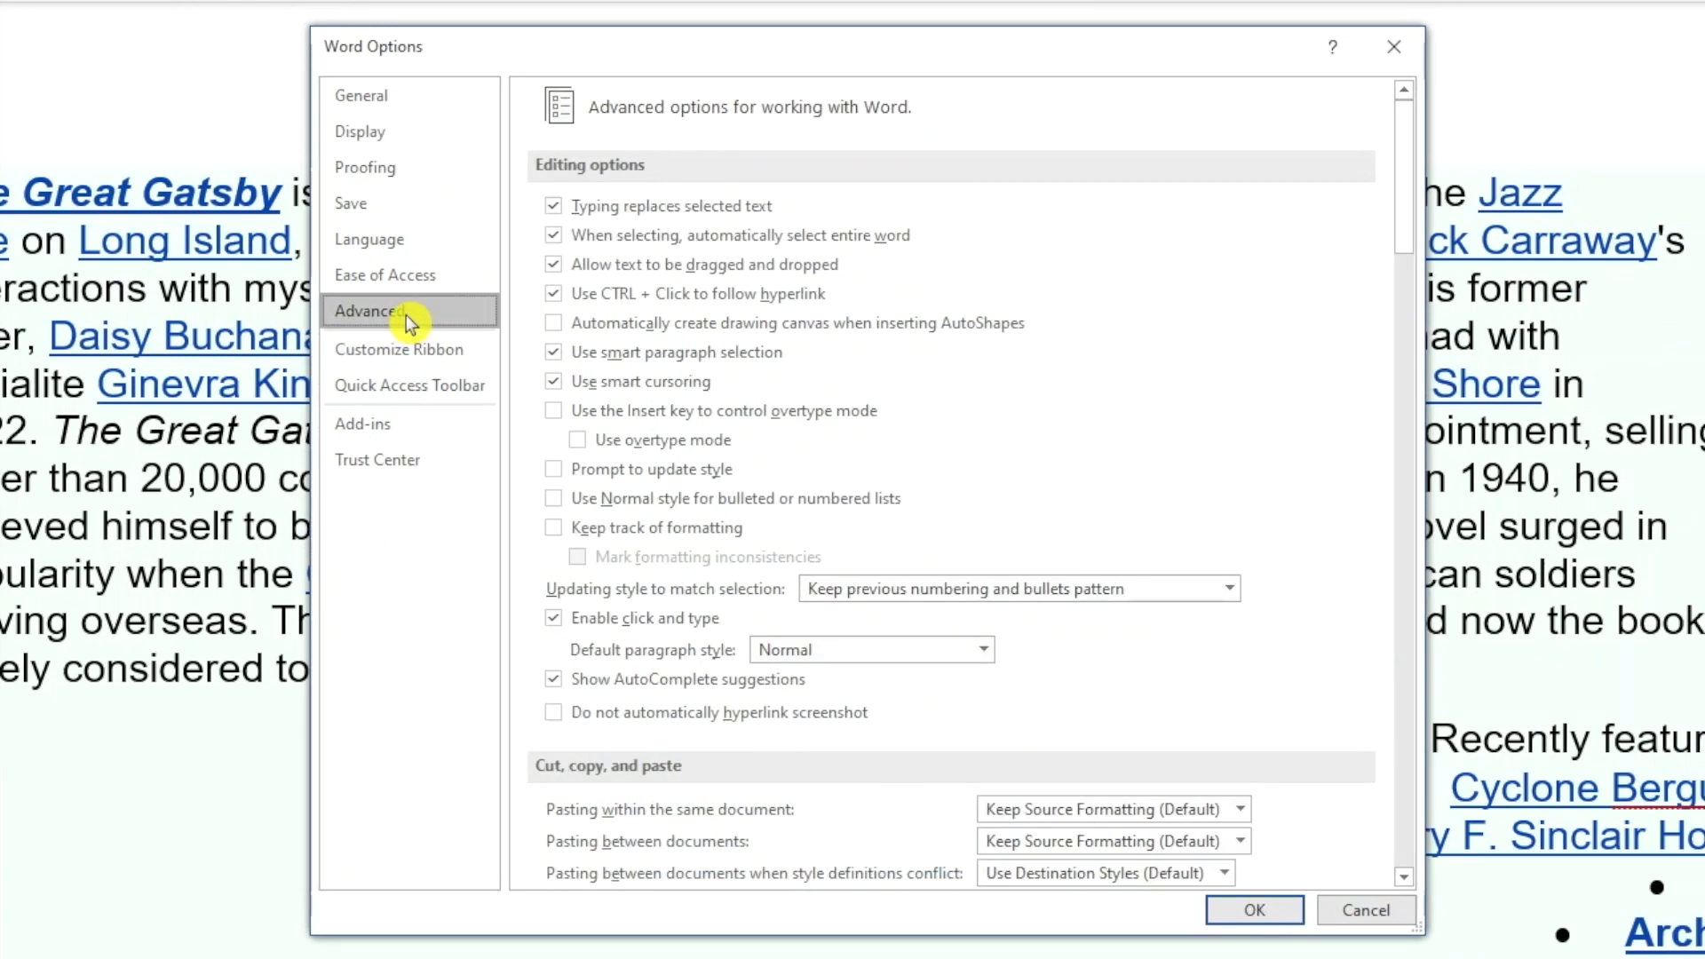
scroll(1019, 560, down, 4)
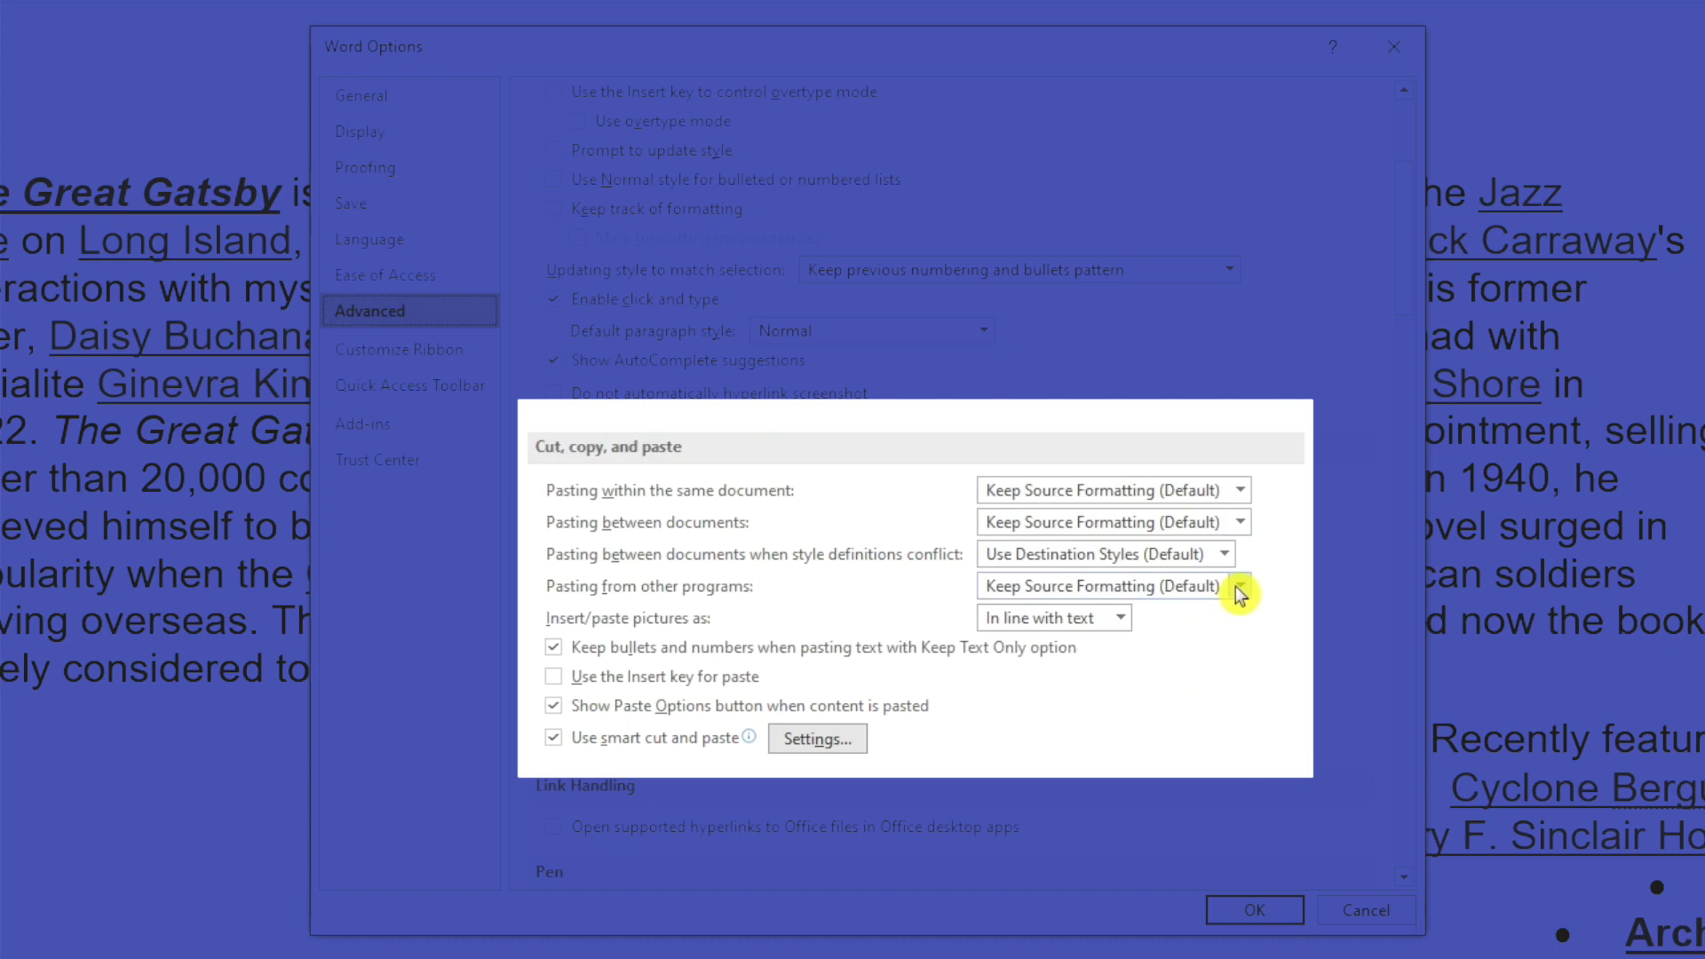
click(1240, 588)
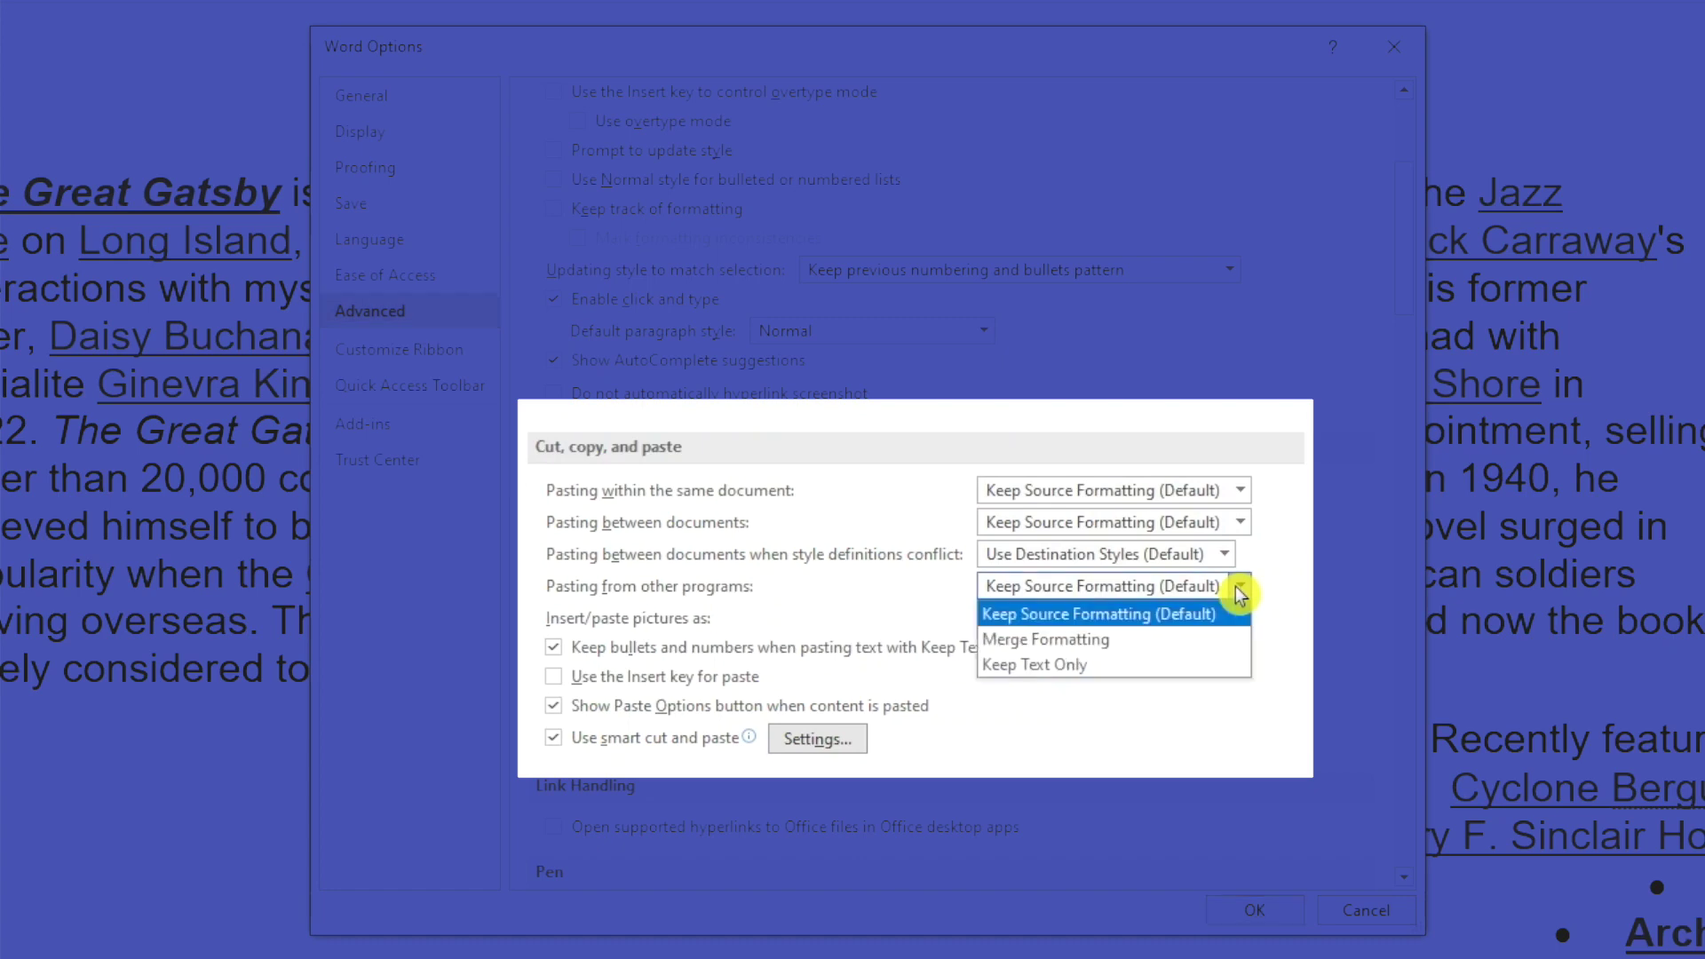
click(1070, 664)
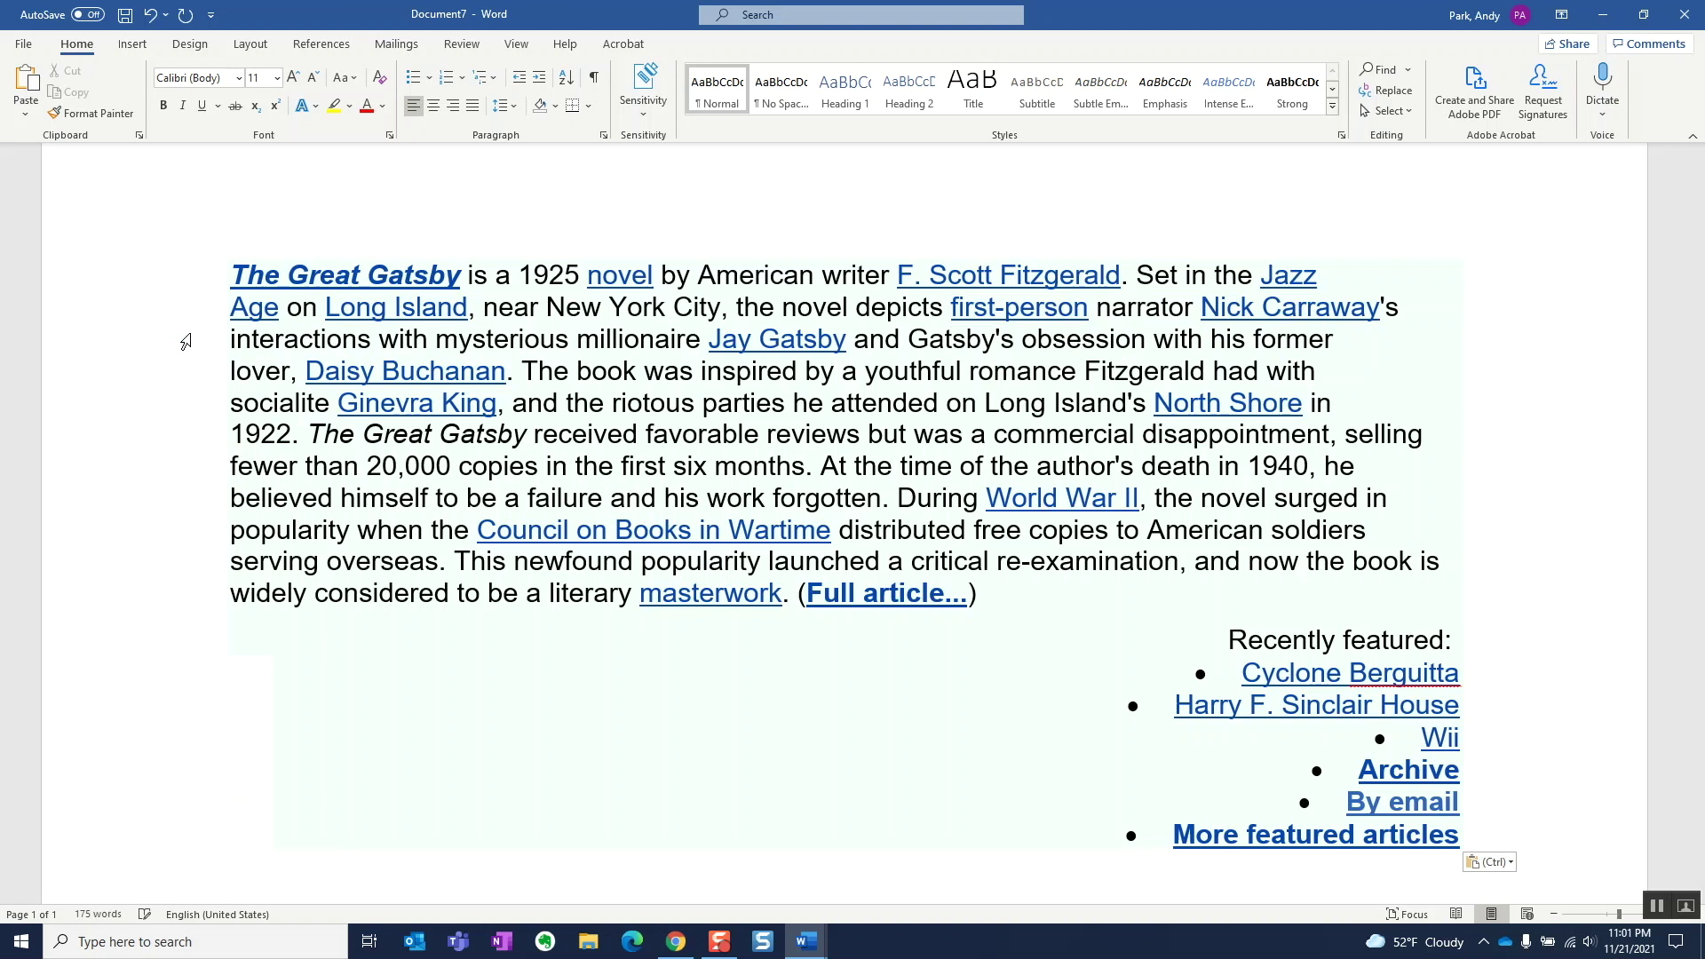
Select all the pasted Gatsby text and clear its character formatting with Ctrl+Space.
drag(202, 287, 1514, 840)
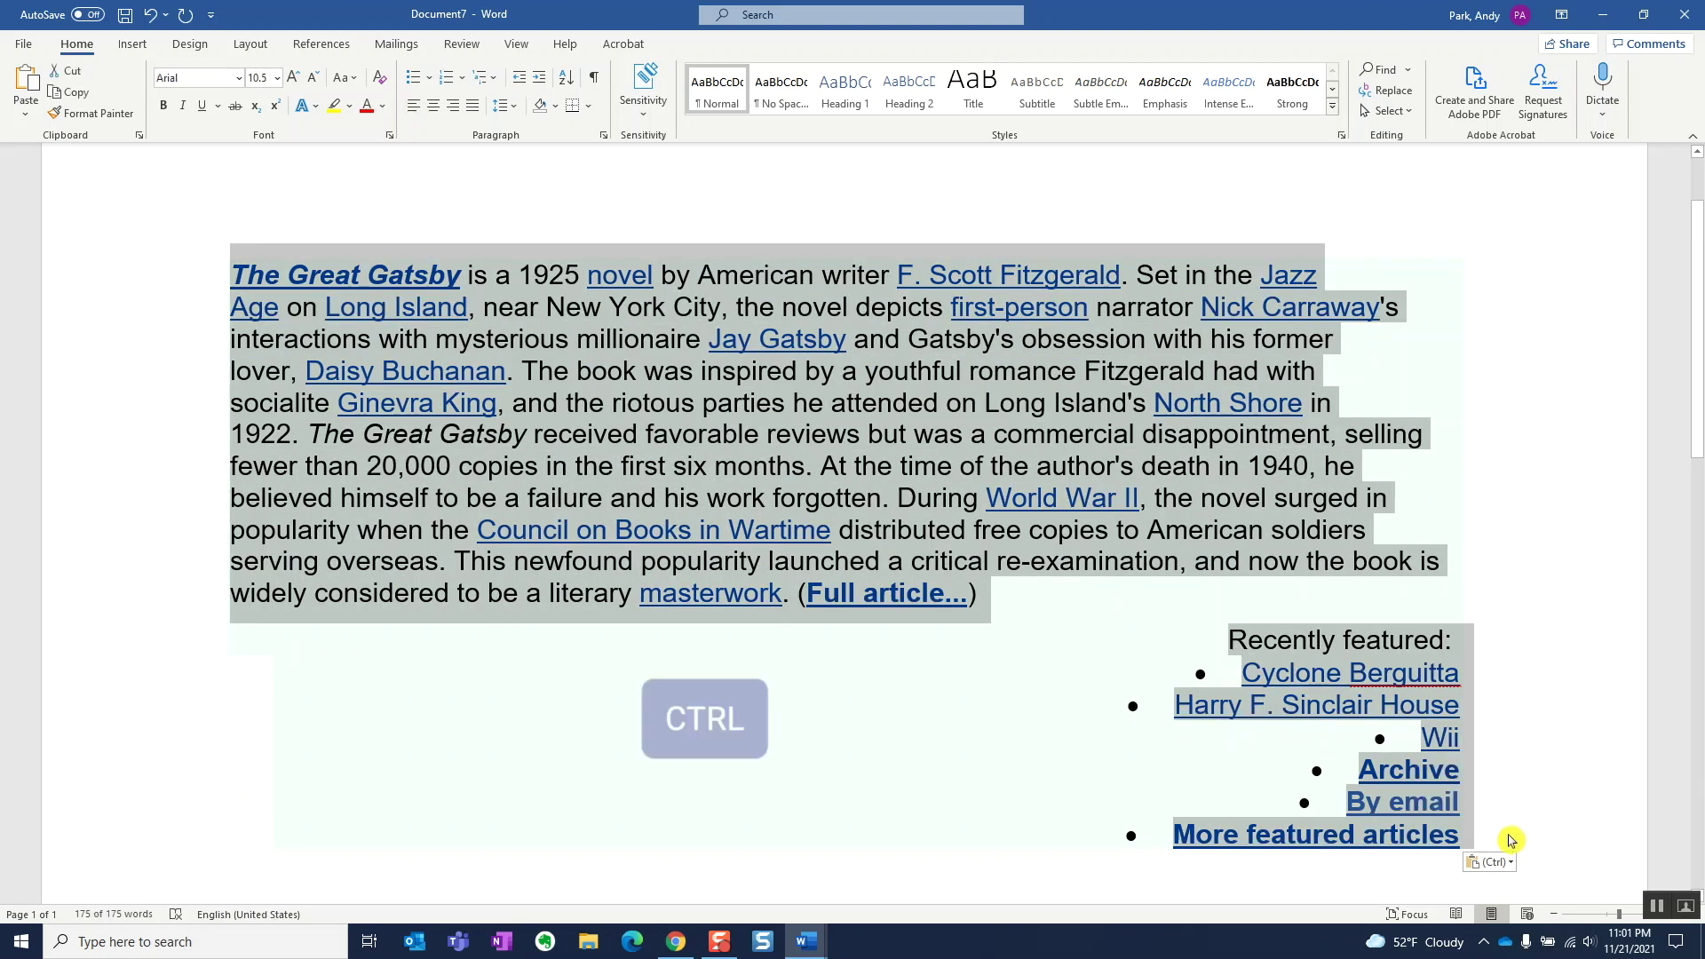
key(ctrl+space)
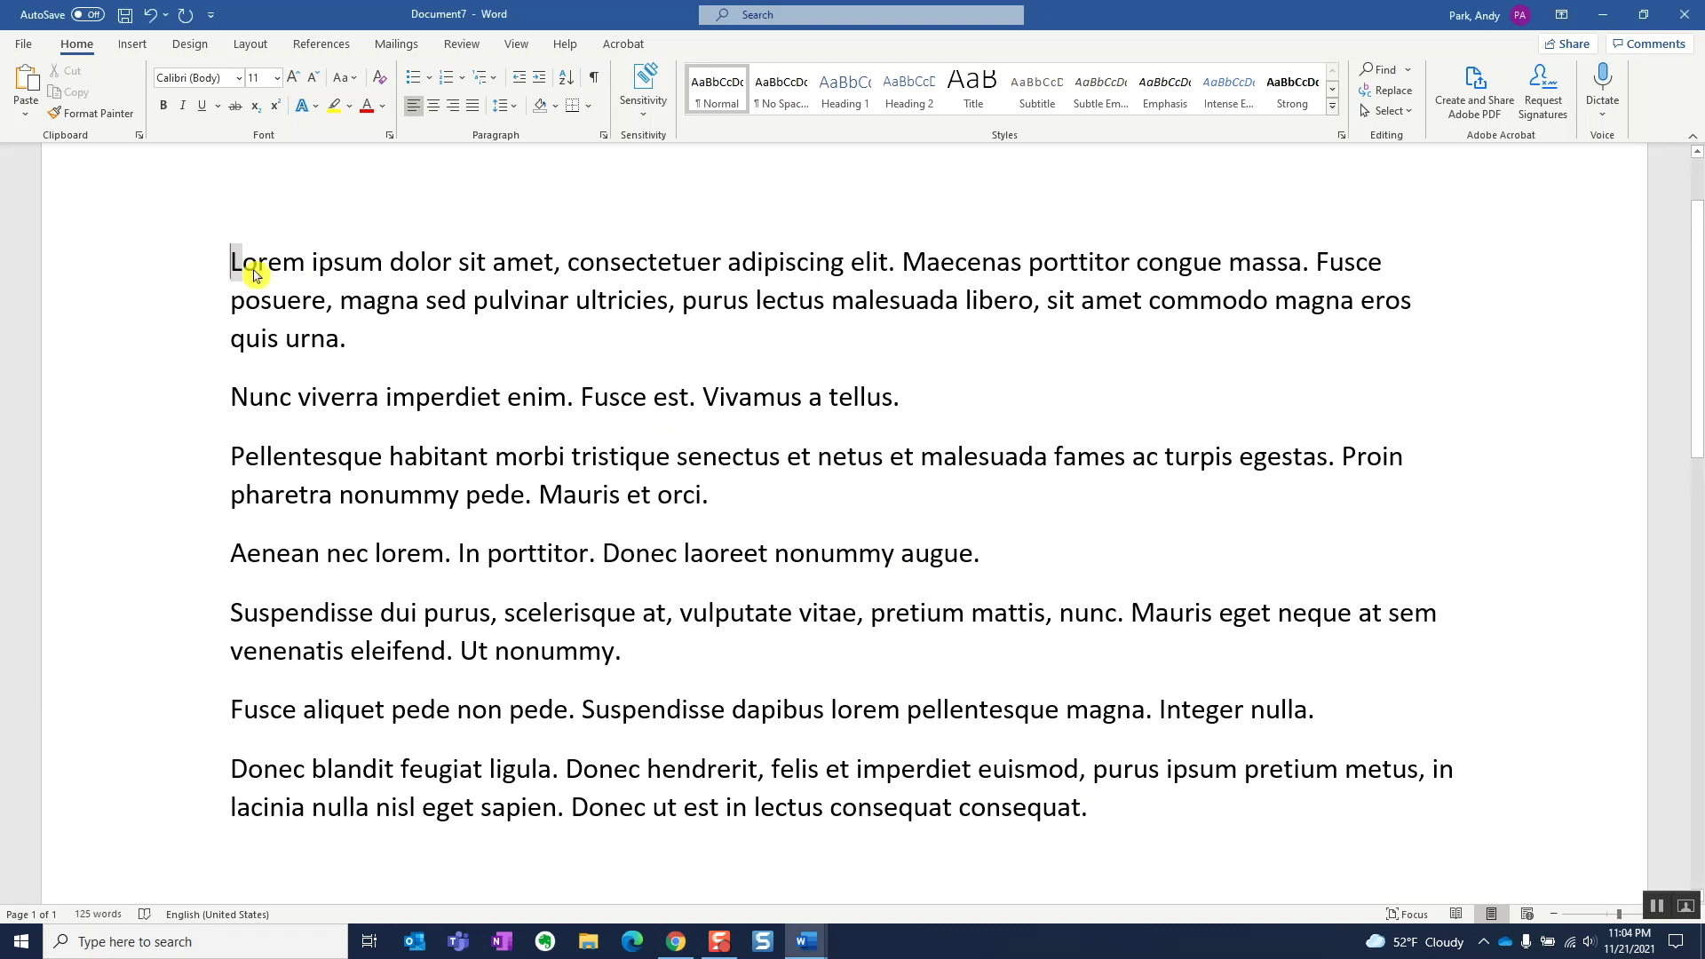
drag(235, 262, 387, 340)
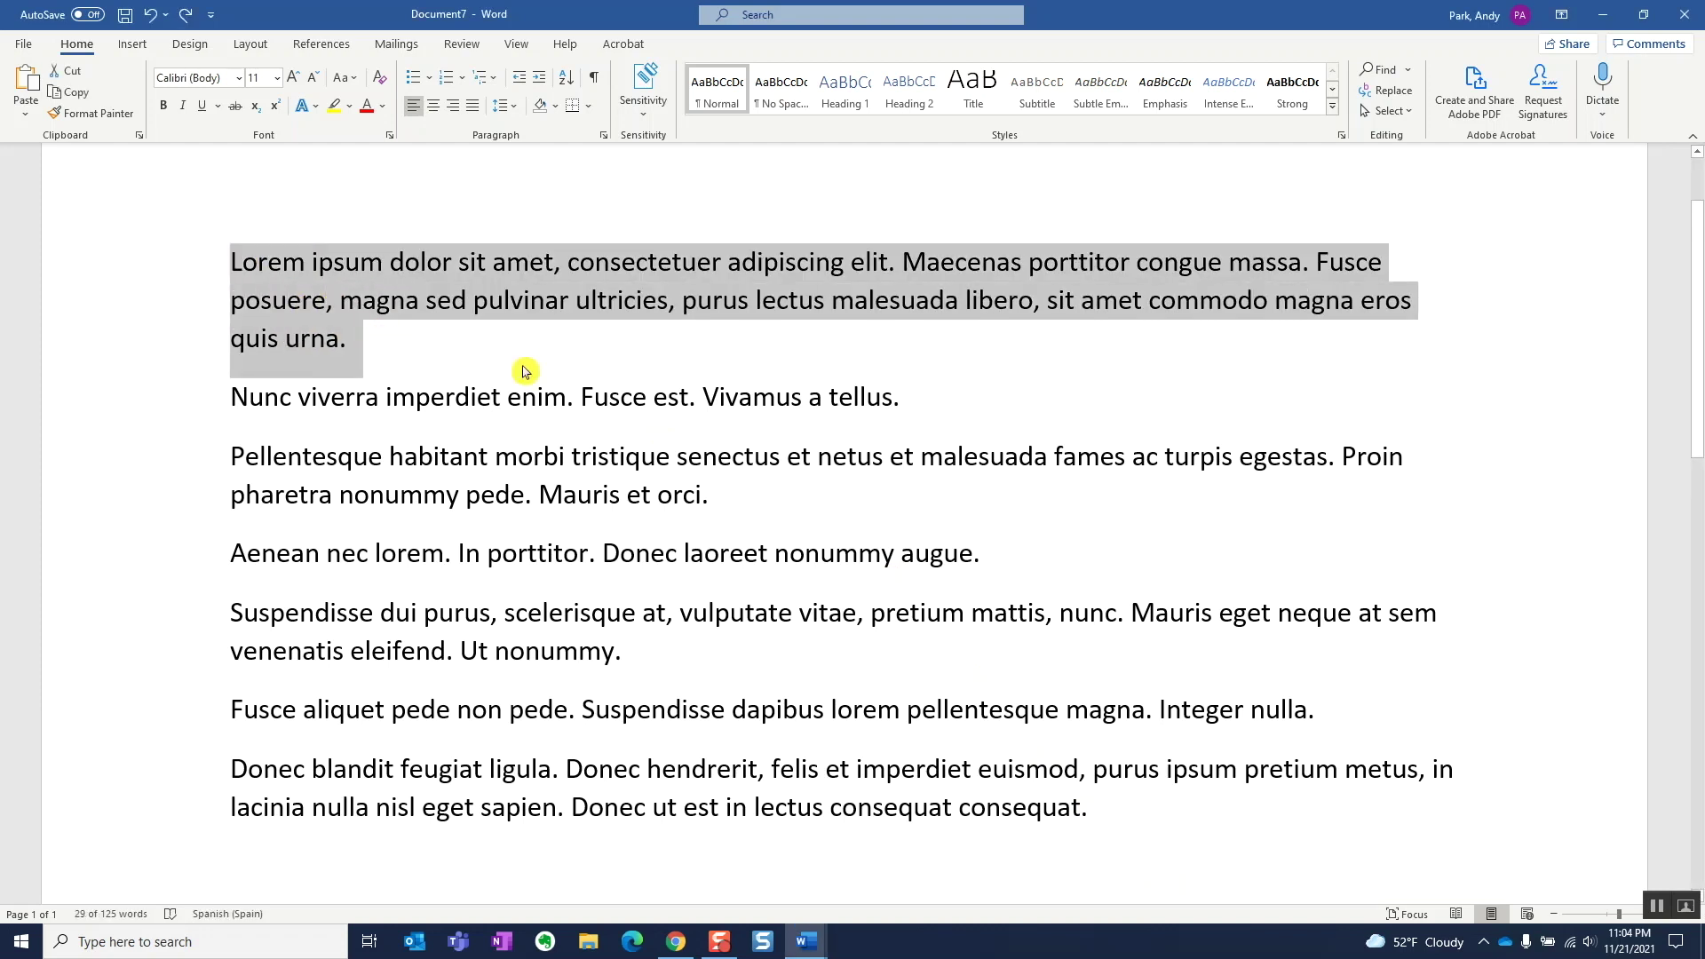
key(ctrl+shift+a)
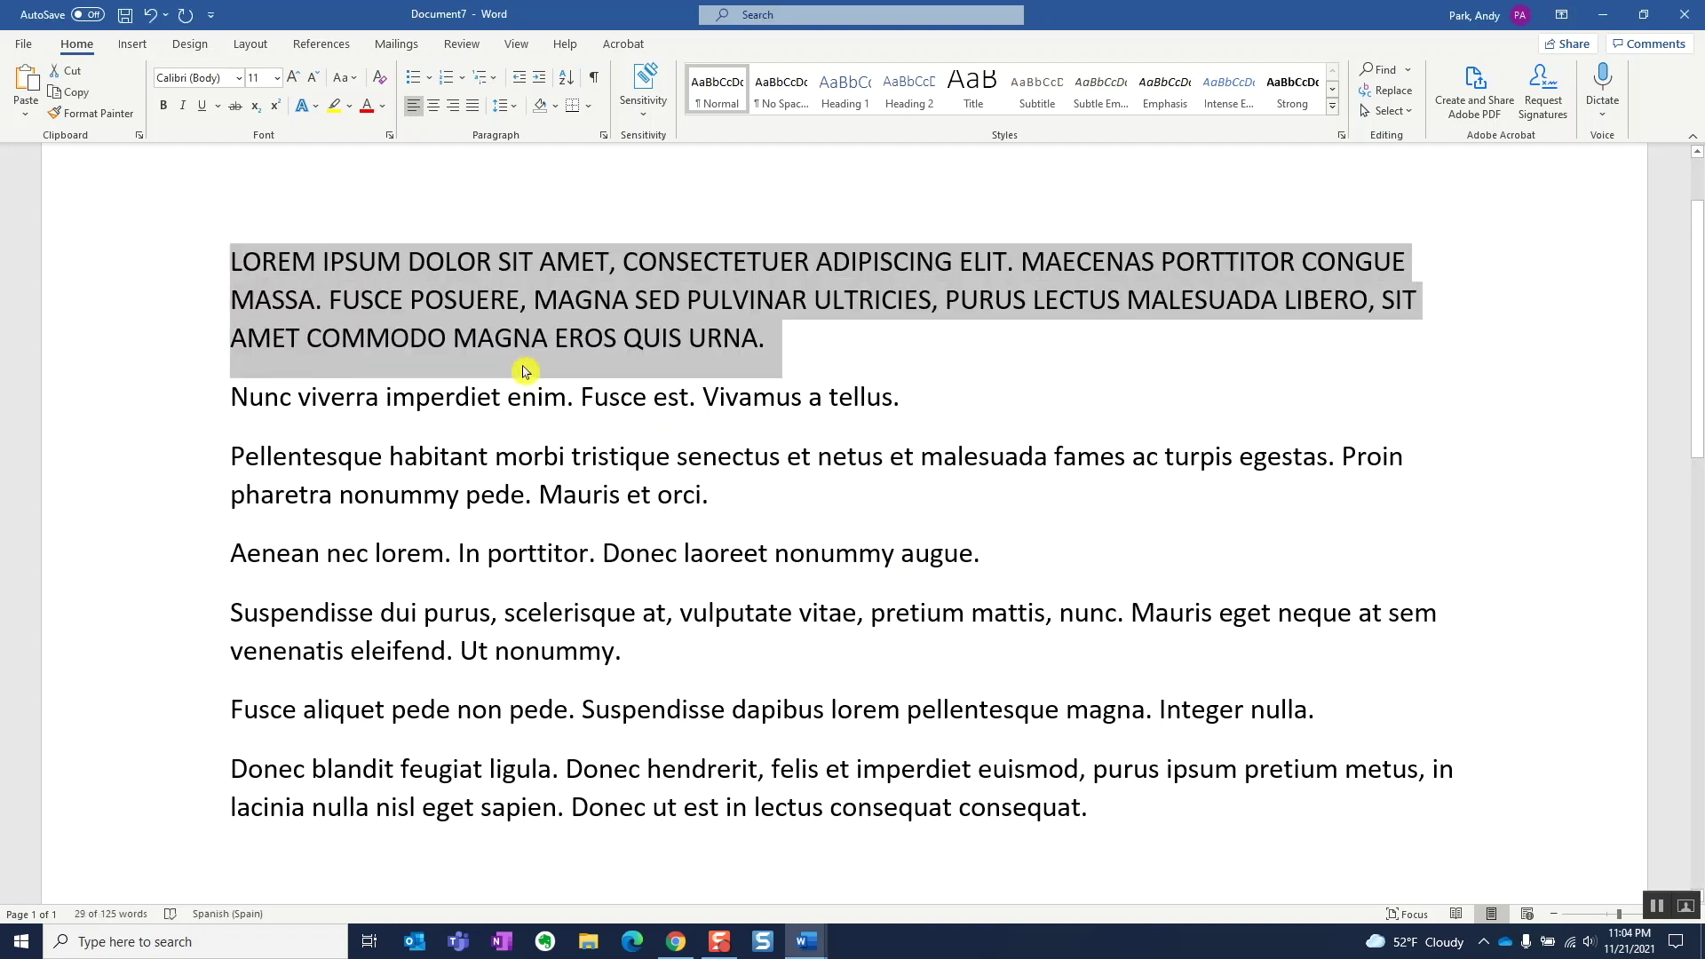
key(ctrl+shift+a)
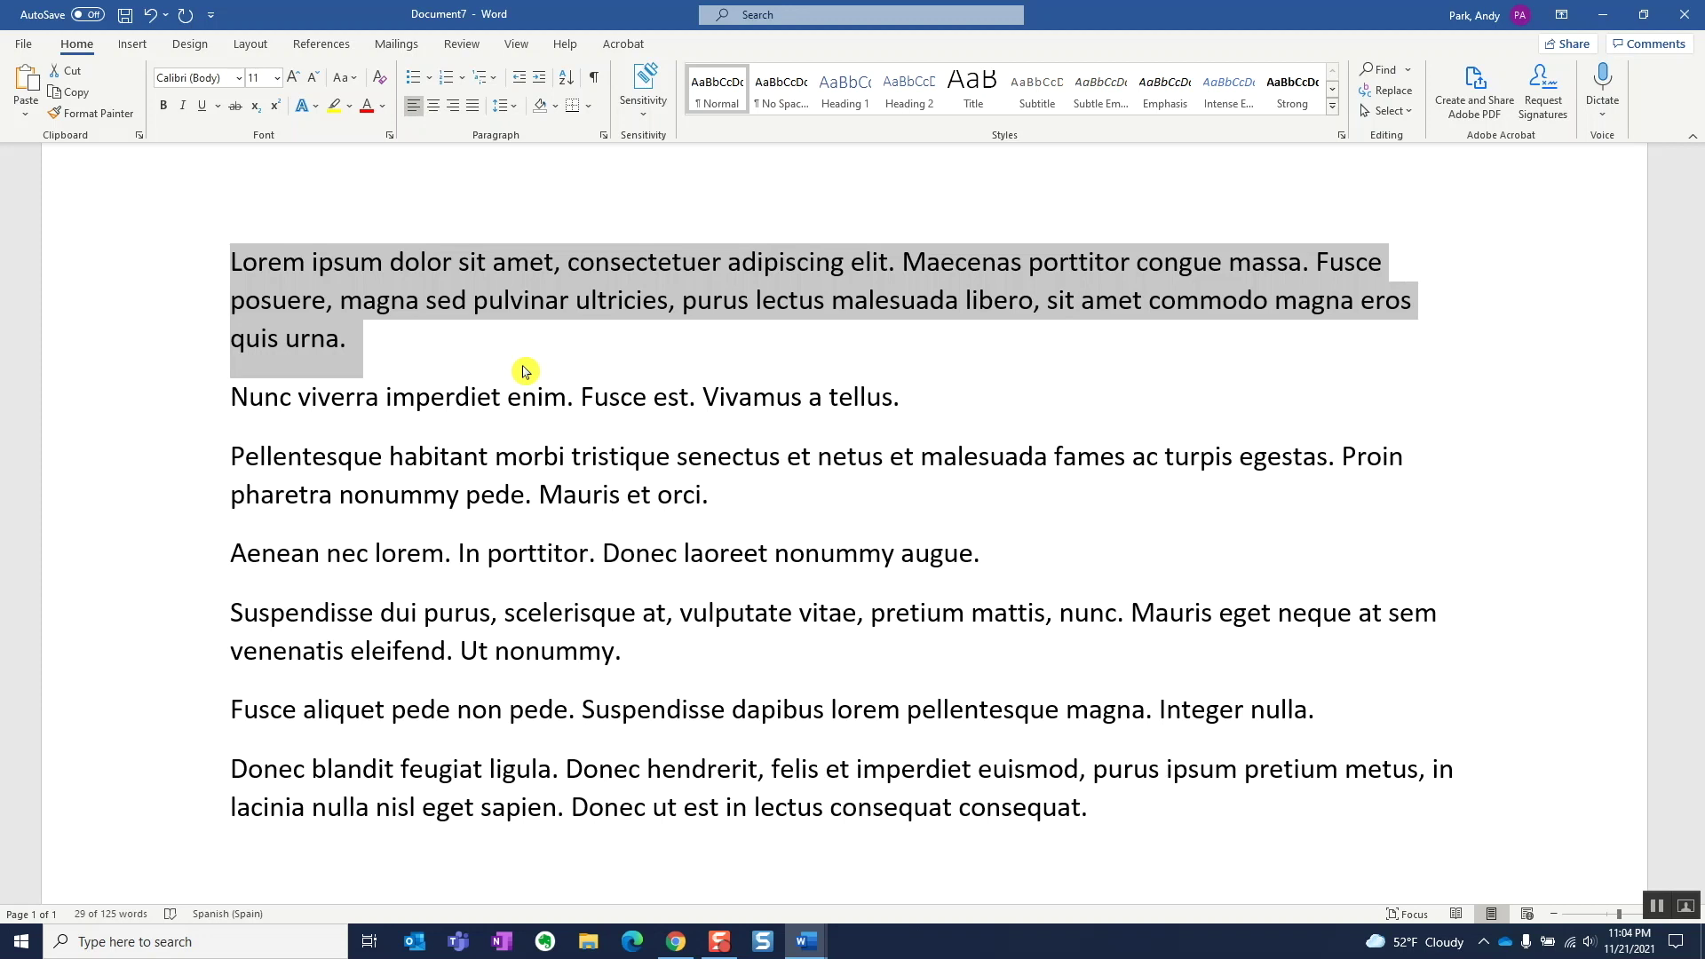
key(shift+F3)
key(shift+F3)
key(shift+F3)
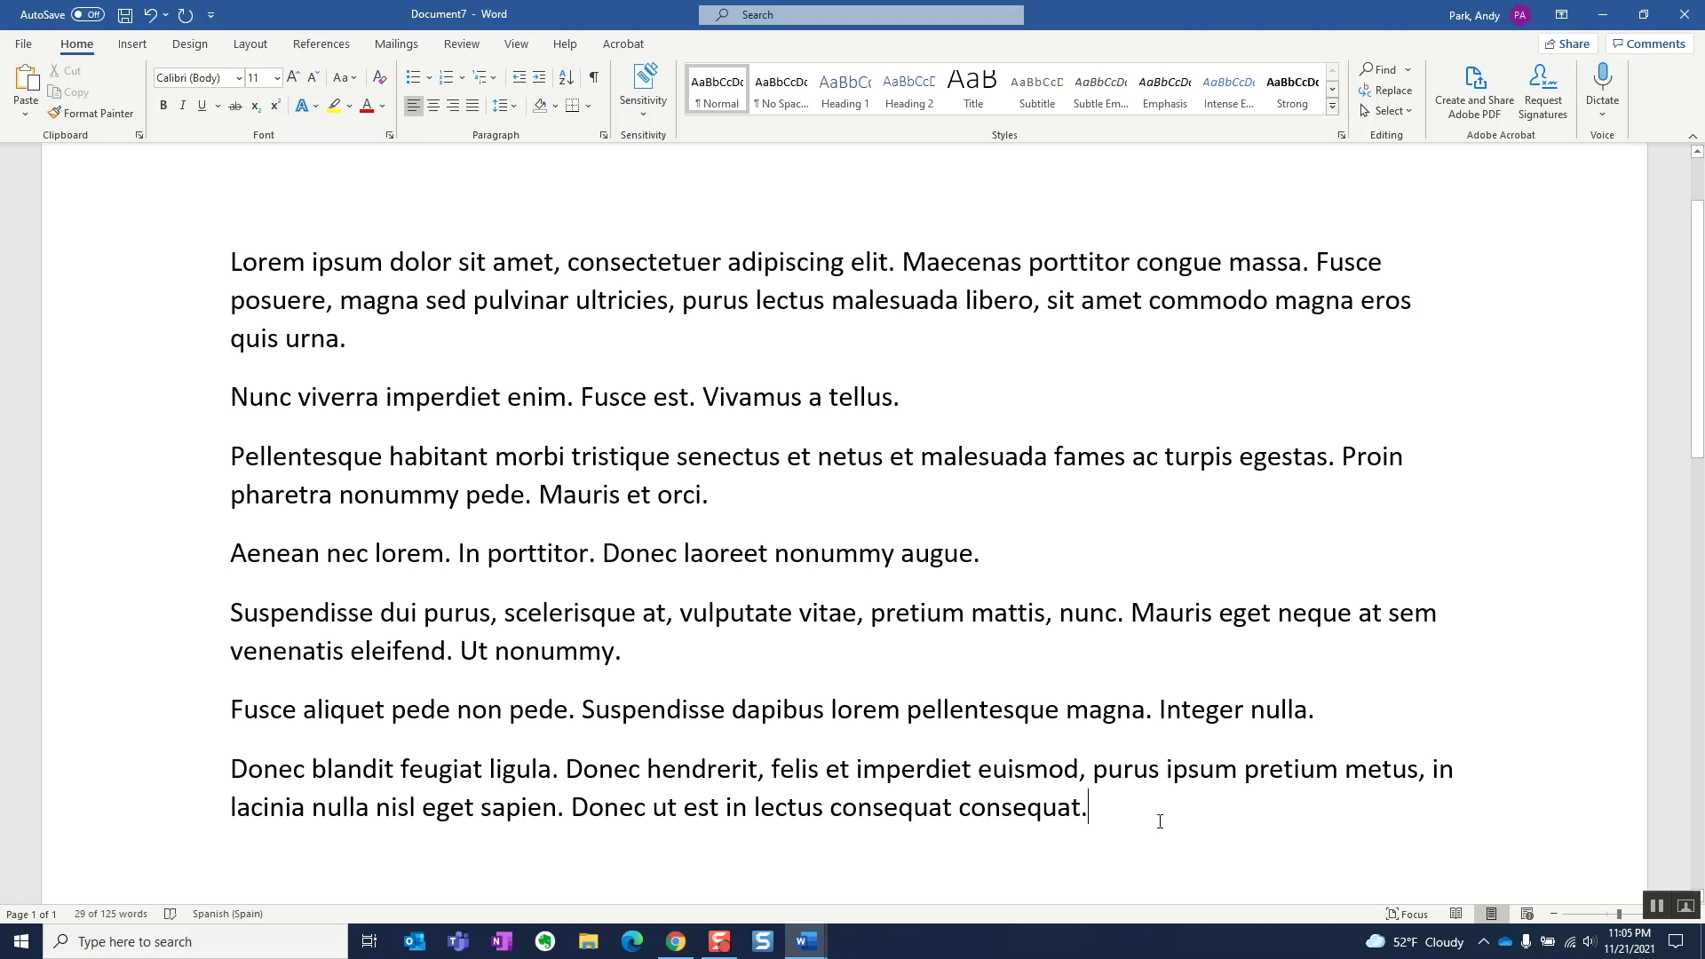
Select the whole document and switch its line spacing from single to double, then to 1.5.
key(ctrl+a)
key(ctrl+1)
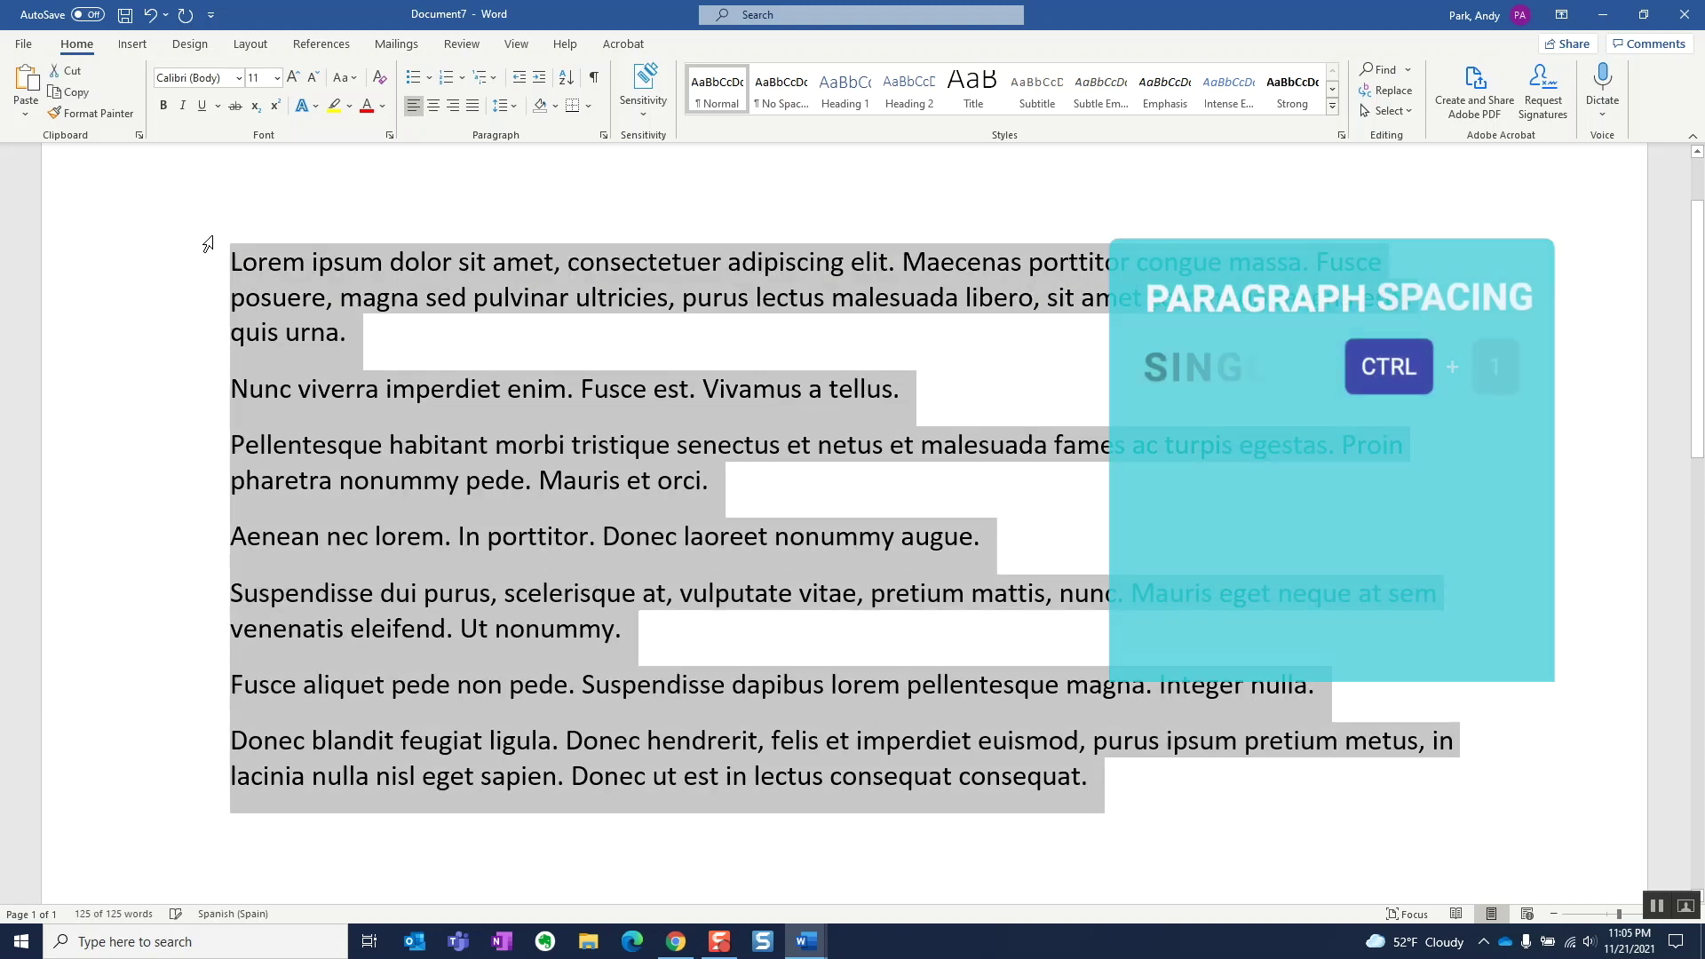
key(ctrl+2)
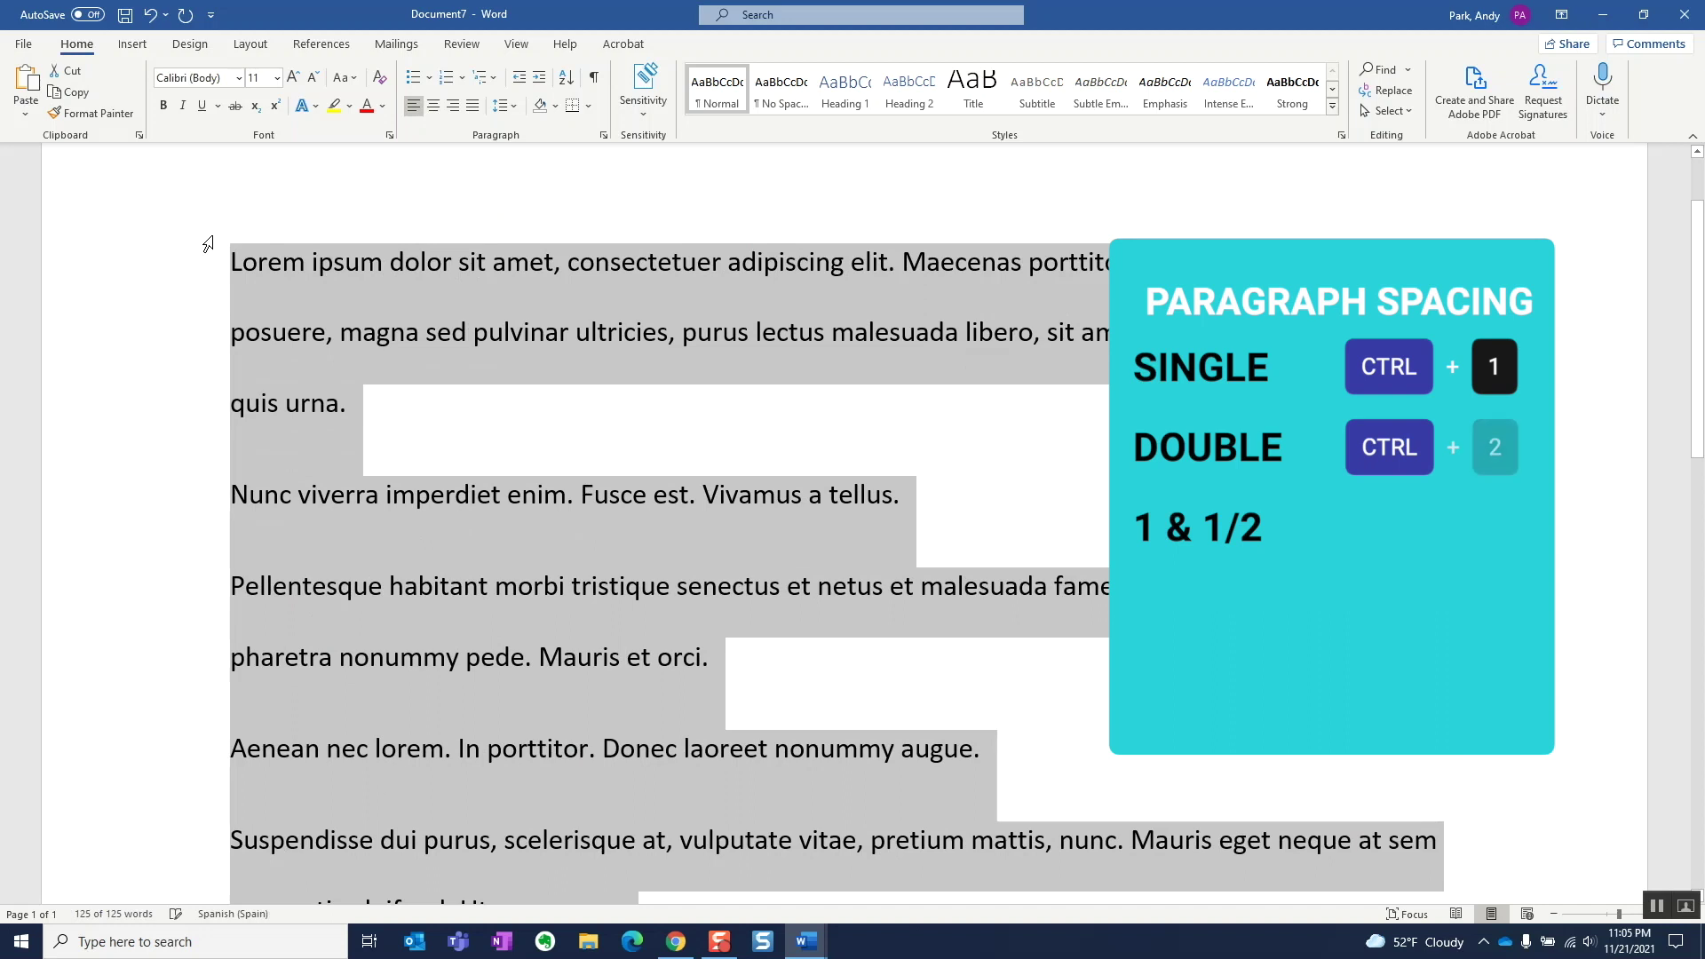
key(ctrl+5)
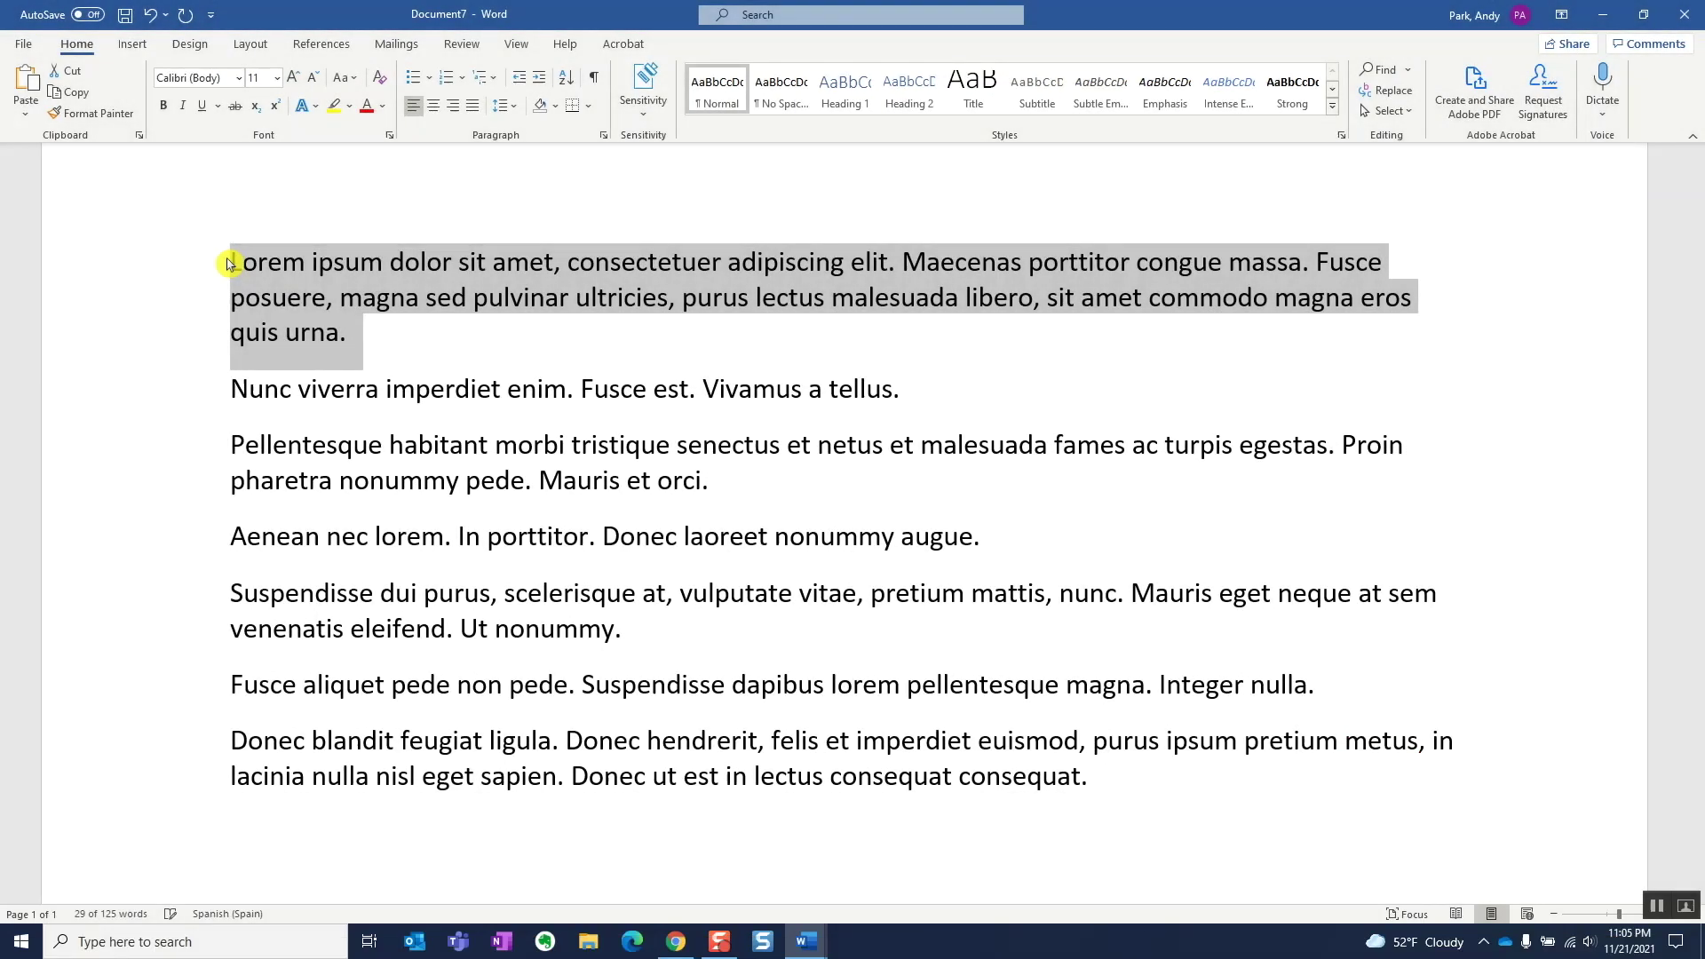
Shrink and grow the first paragraph's font size with Ctrl+[ and Ctrl+], keeping it at 11 pt.
key(ctrl+bracketleft)
key(ctrl+bracketleft)
key(ctrl+bracketleft)
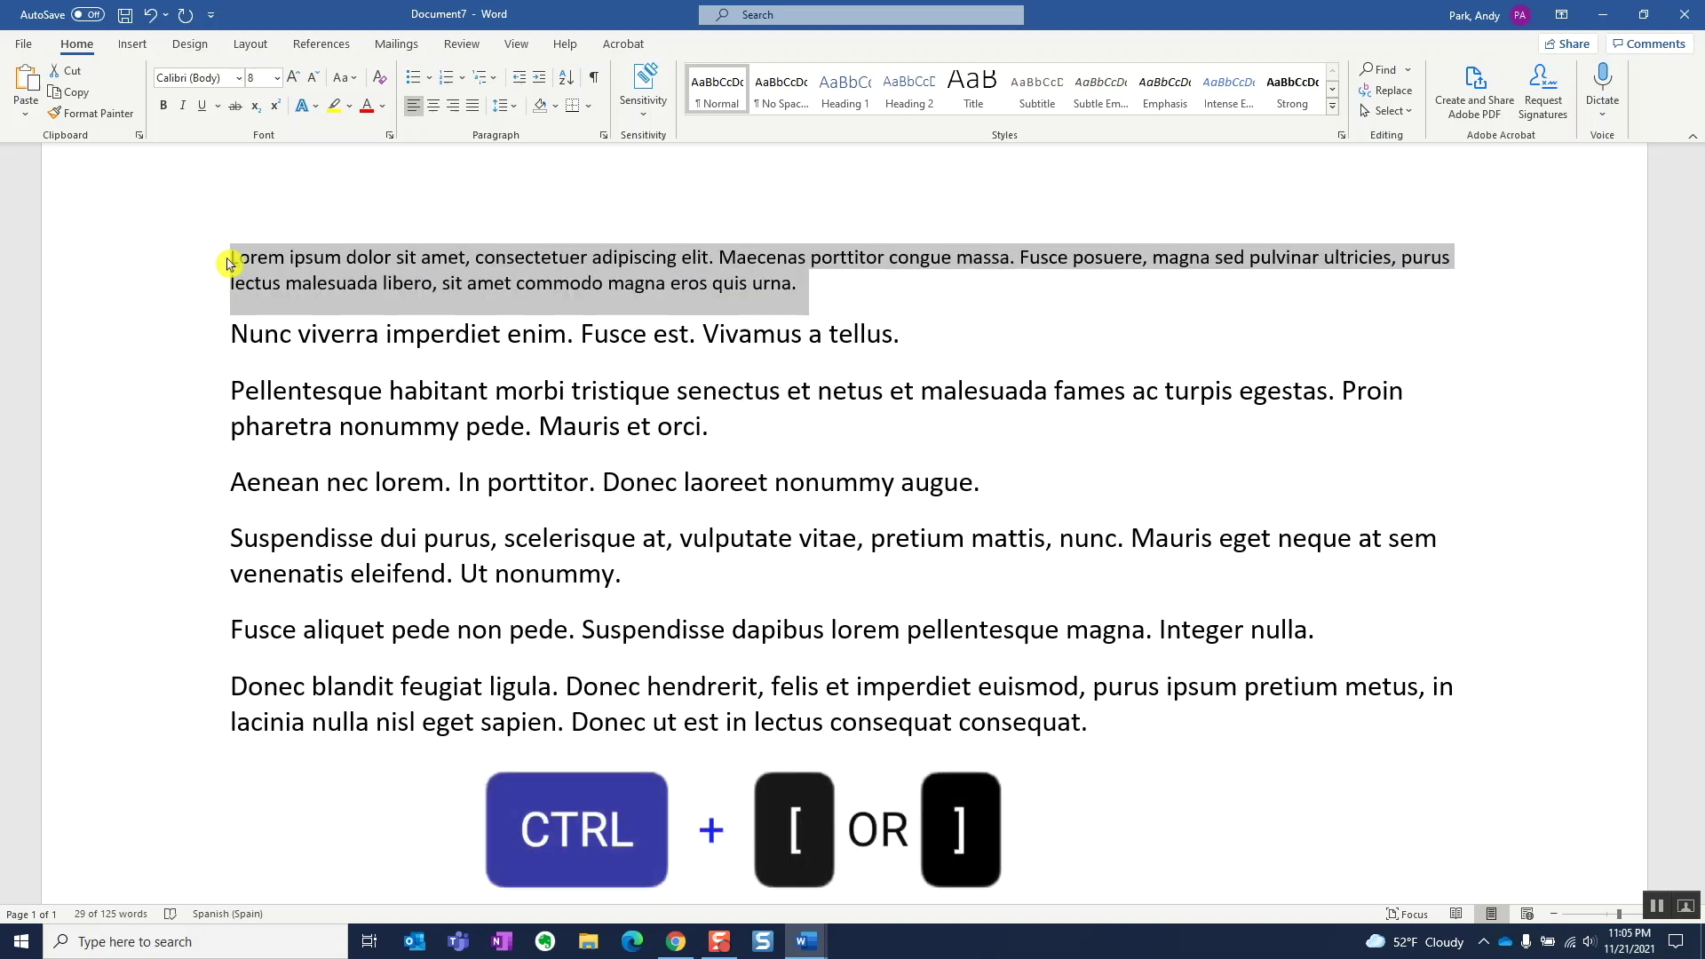
key(ctrl+bracketright)
key(ctrl+bracketright)
key(ctrl+bracketright)
key(ctrl+bracketright)
key(ctrl+bracketright)
key(ctrl+bracketright)
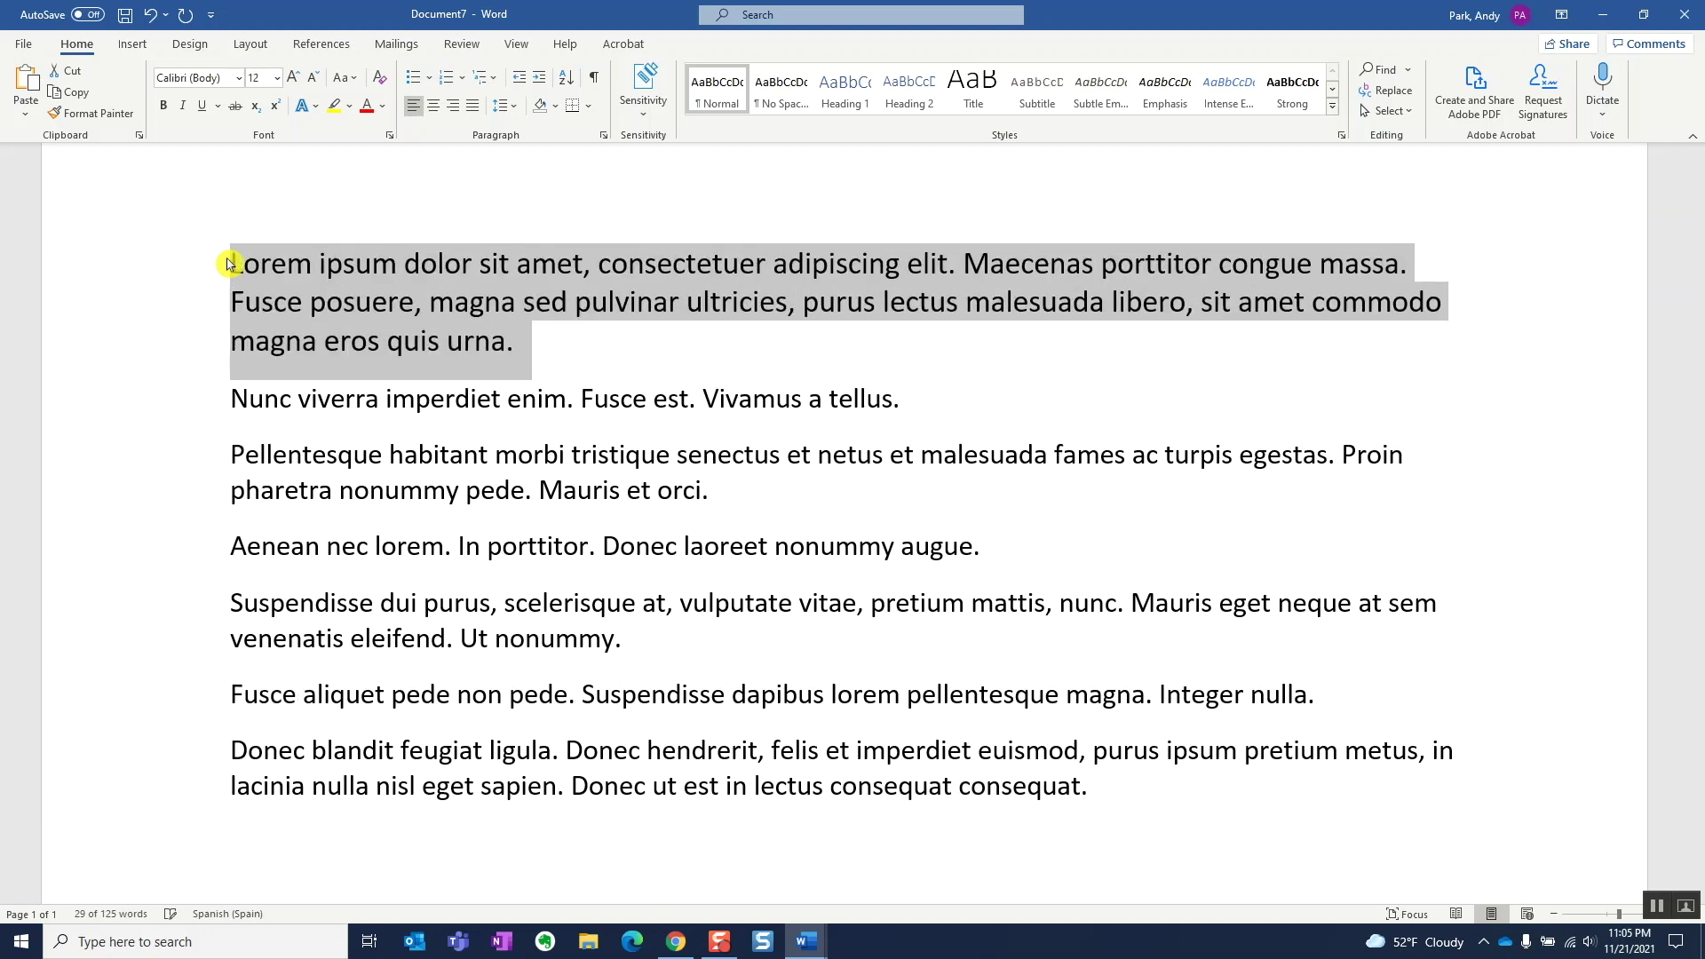
key(ctrl+bracketleft)
key(ctrl+bracketleft)
key(ctrl+bracketleft)
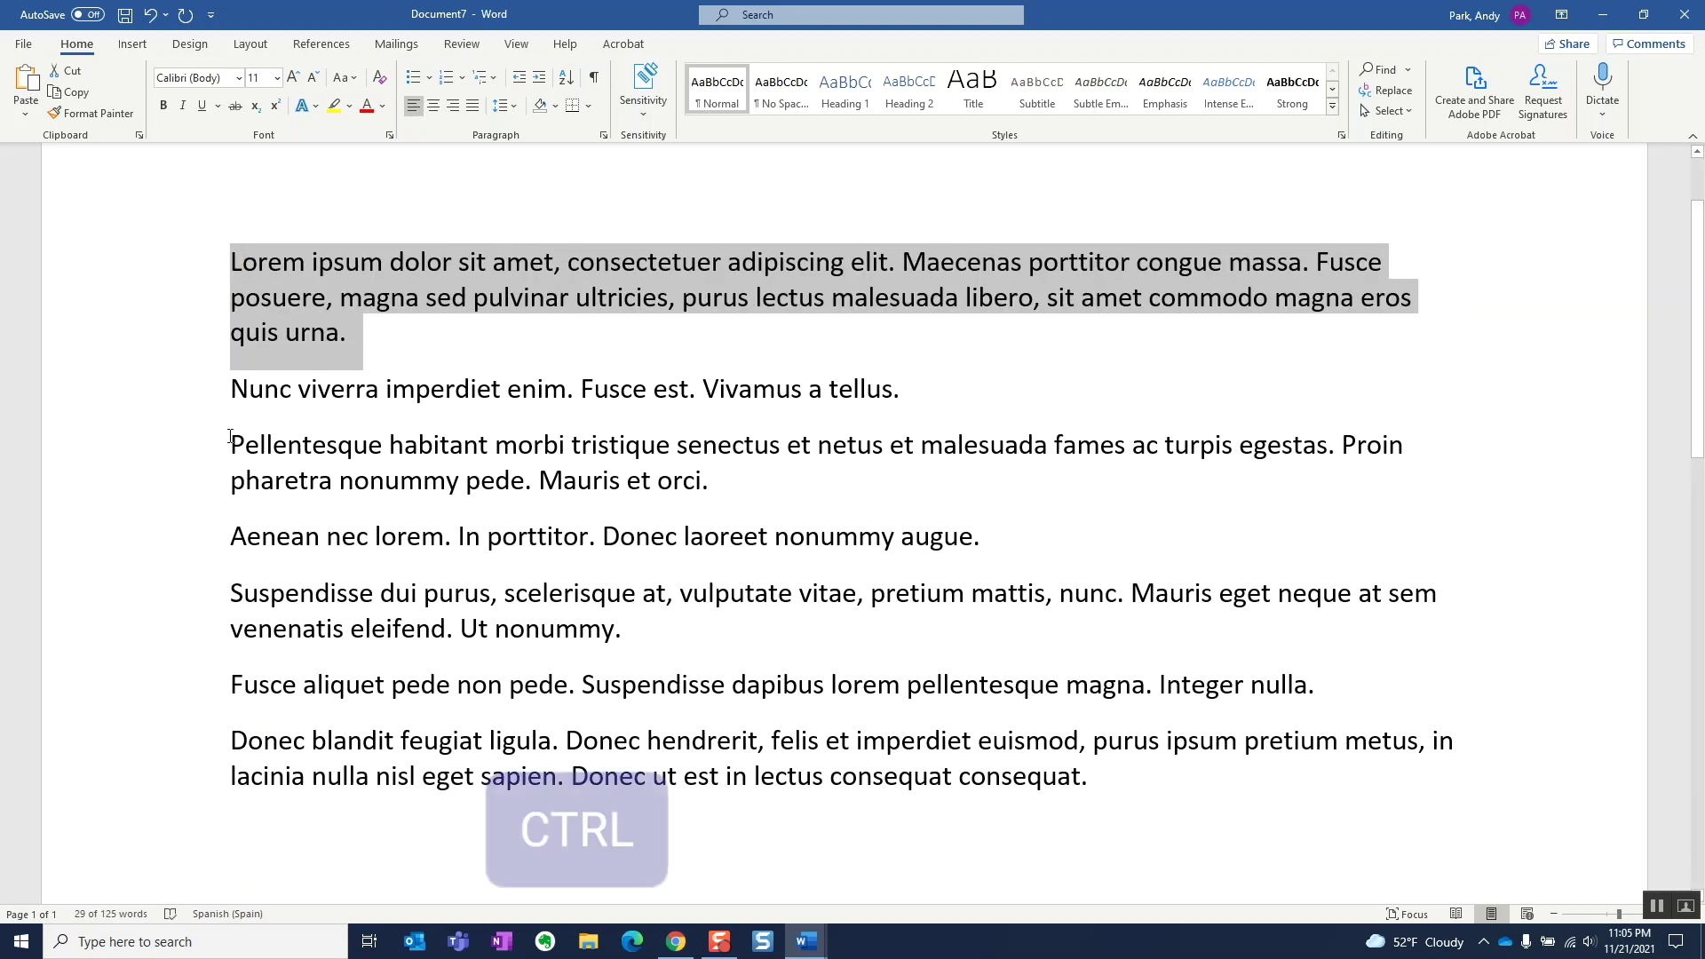
Select the Pellentesque paragraph and resize its font up to 16 pt and back down to 12 pt.
drag(227, 435, 813, 520)
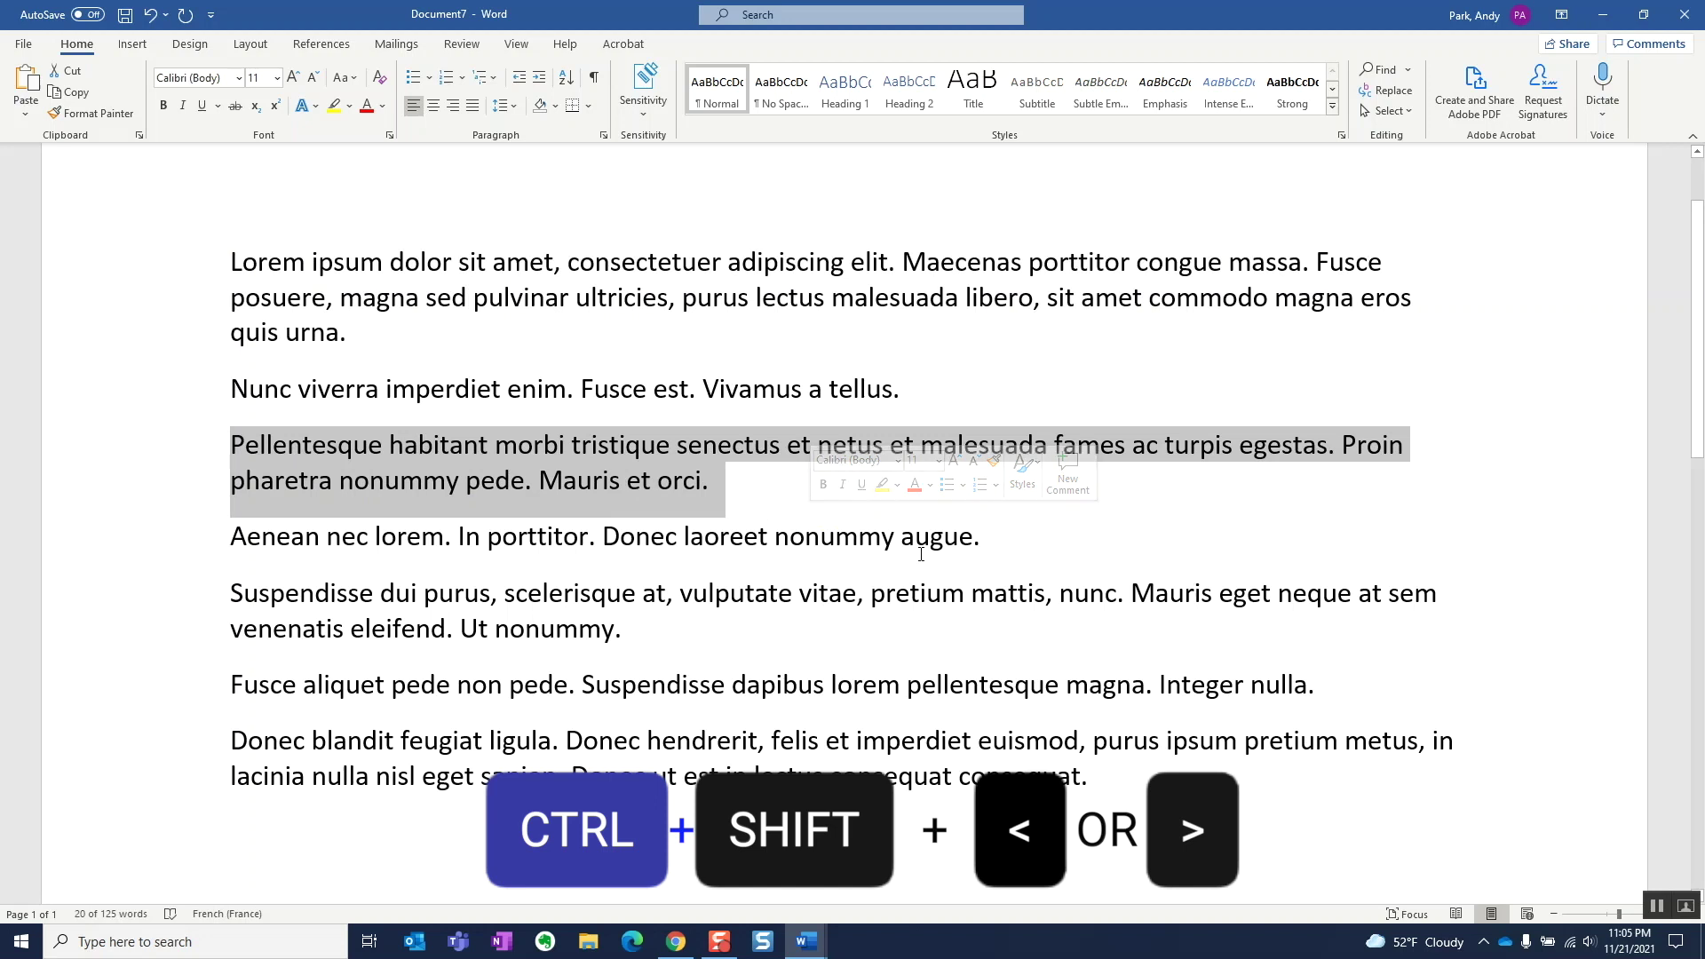
key(ctrl+shift+less)
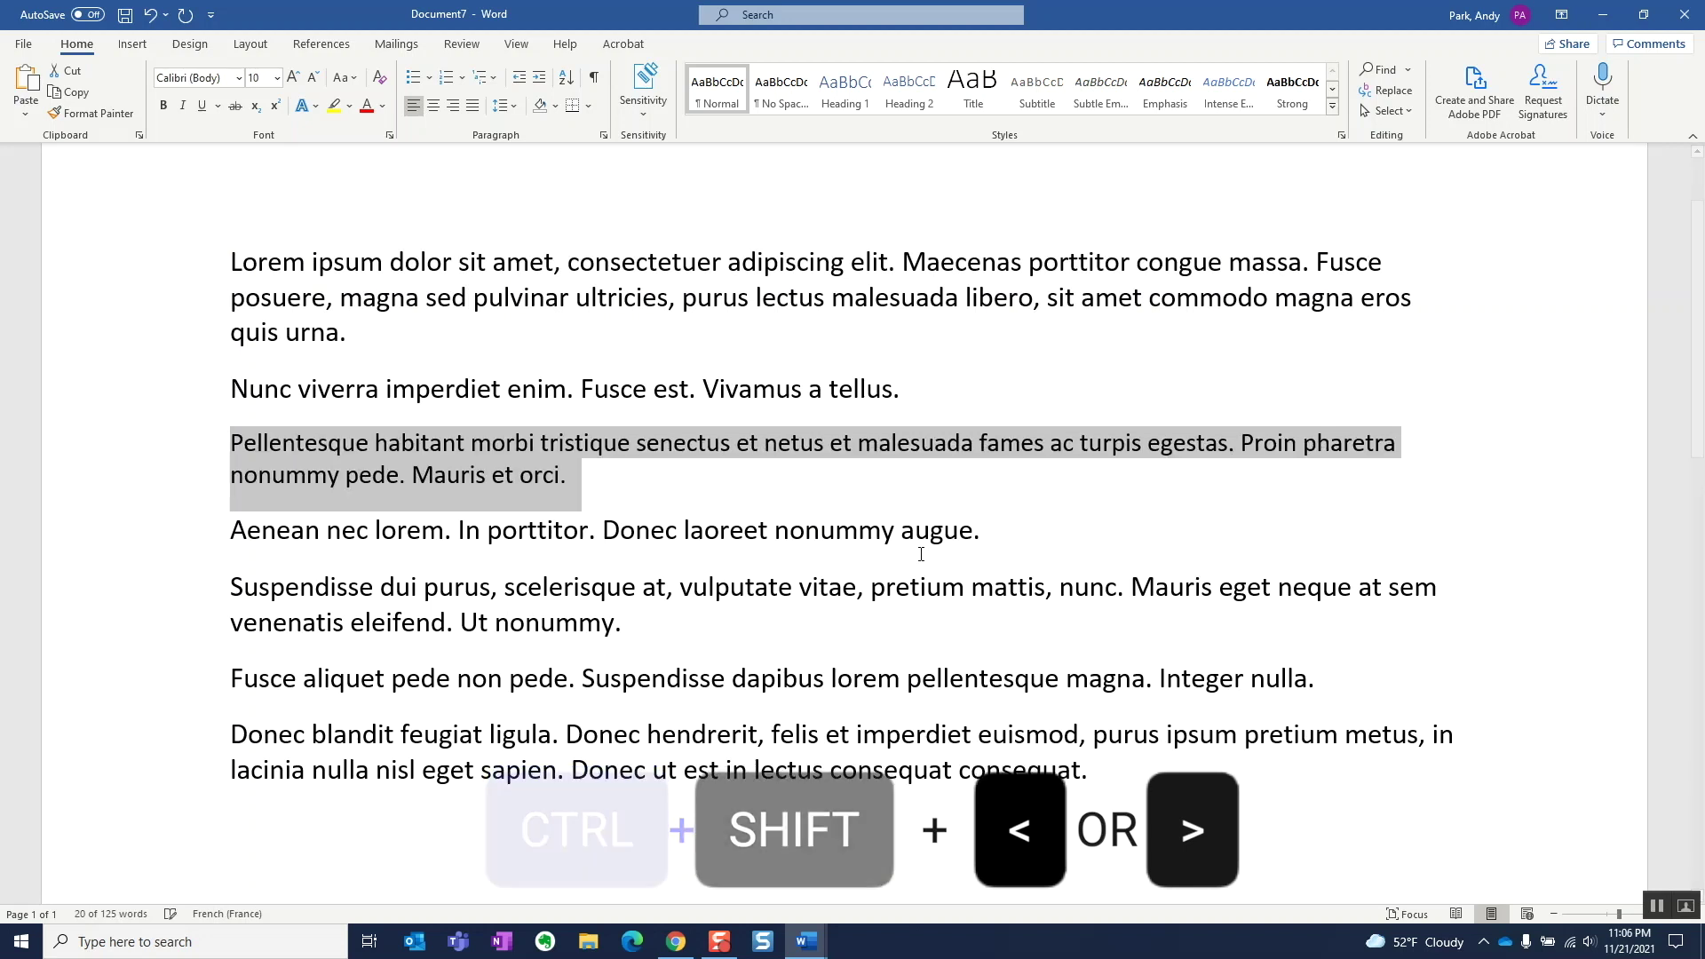
key(ctrl+shift+less)
key(ctrl+shift+greater)
key(ctrl+shift+greater)
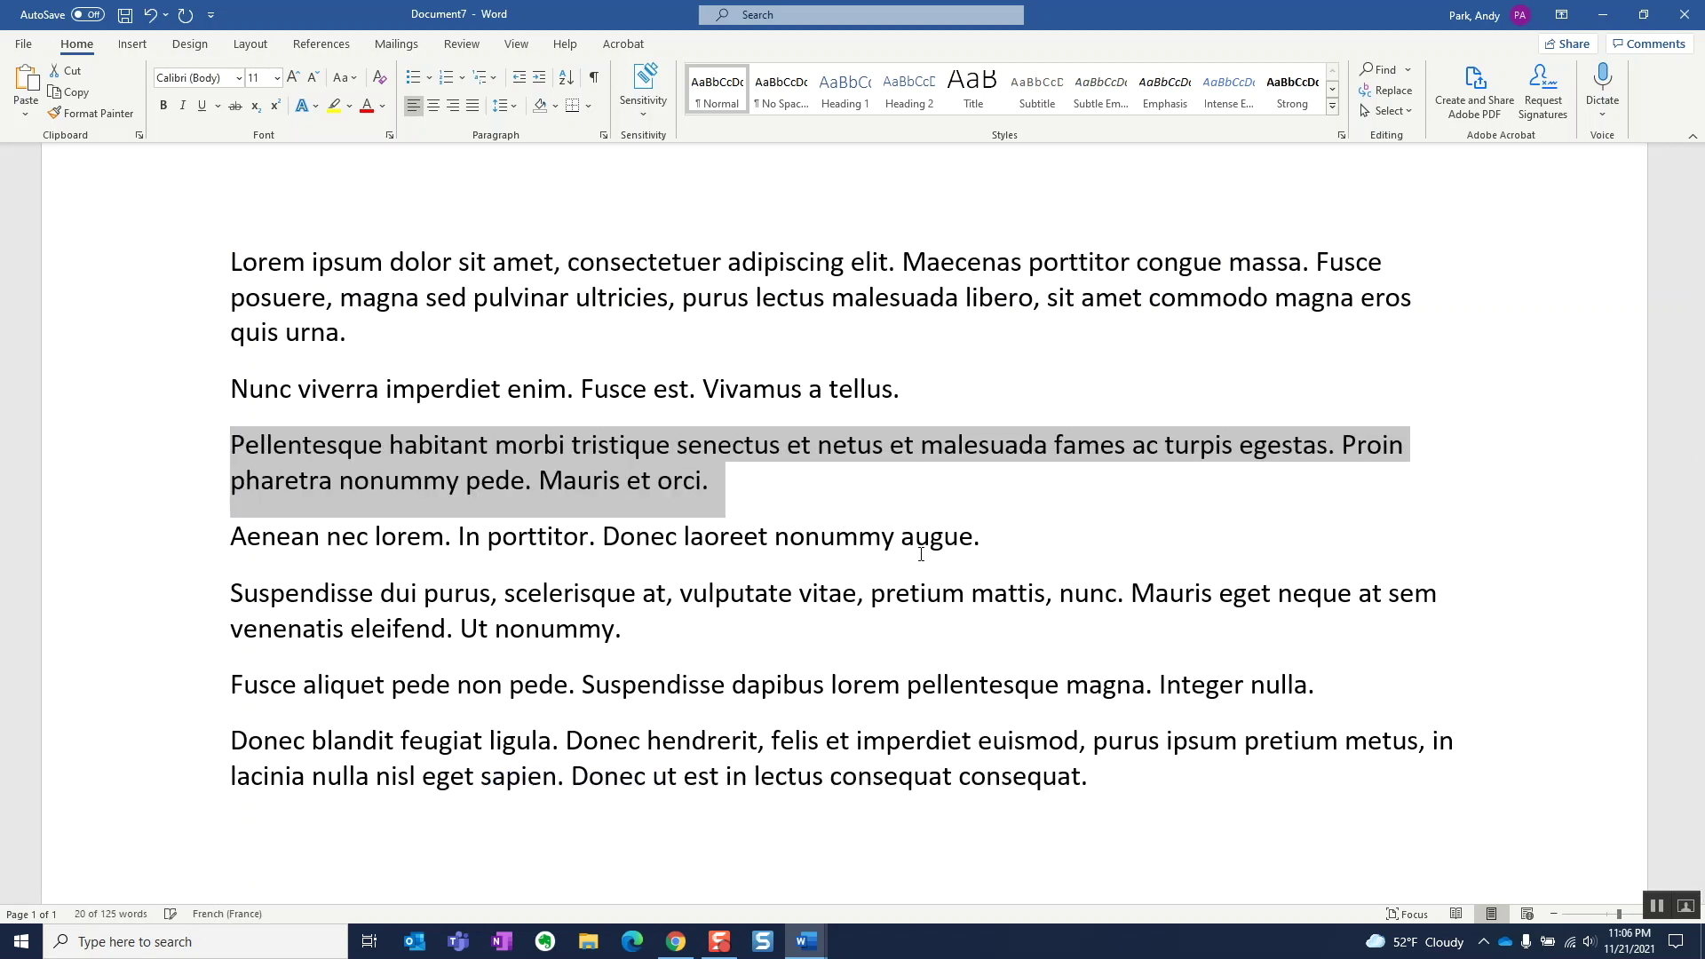
key(ctrl+shift+greater)
key(ctrl+shift+greater)
key(ctrl+shift+greater)
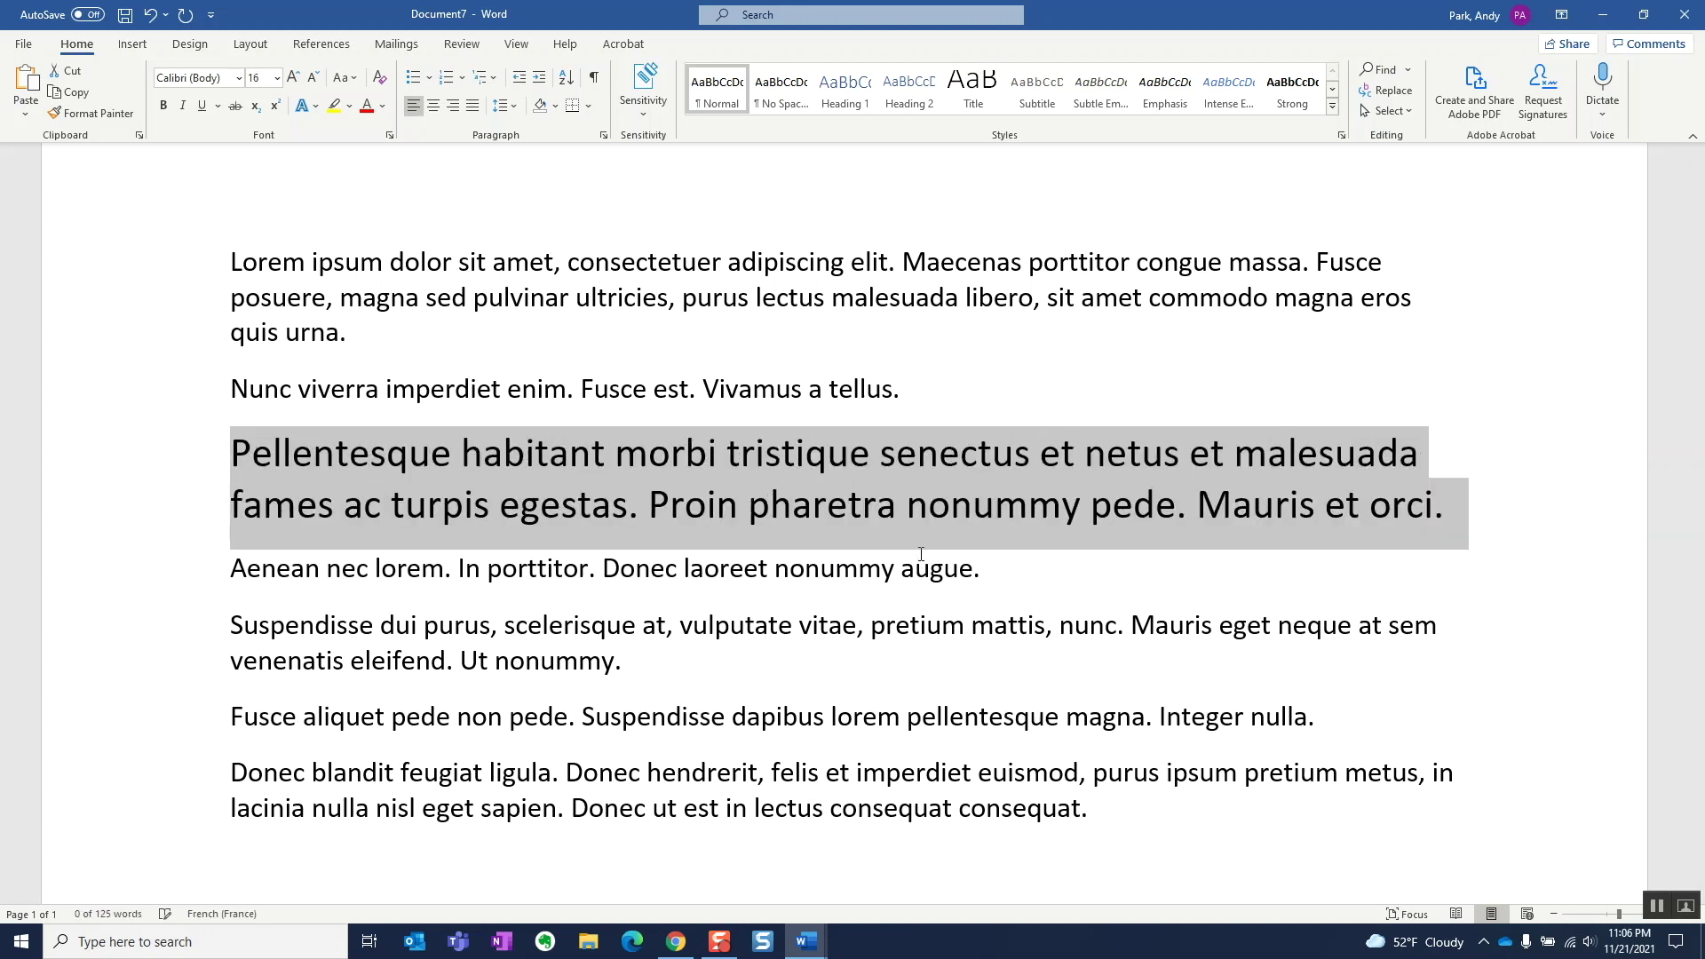
key(ctrl+shift+greater)
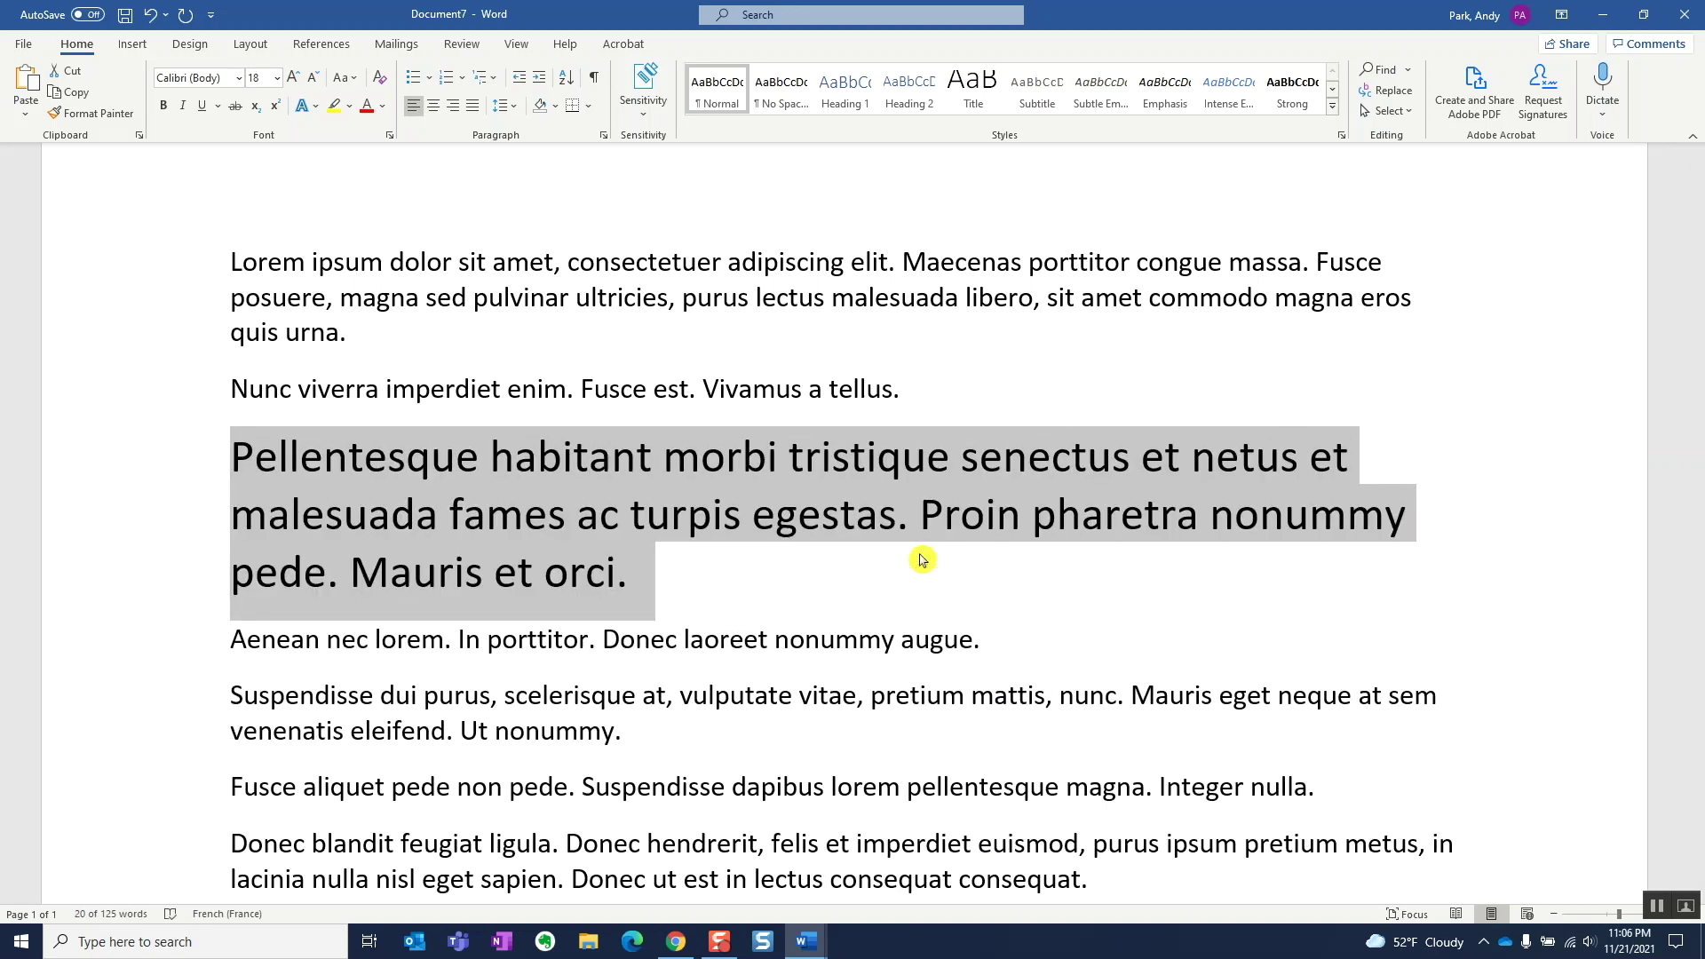
key(ctrl+shift+less)
key(ctrl+shift+less)
key(ctrl+shift+less)
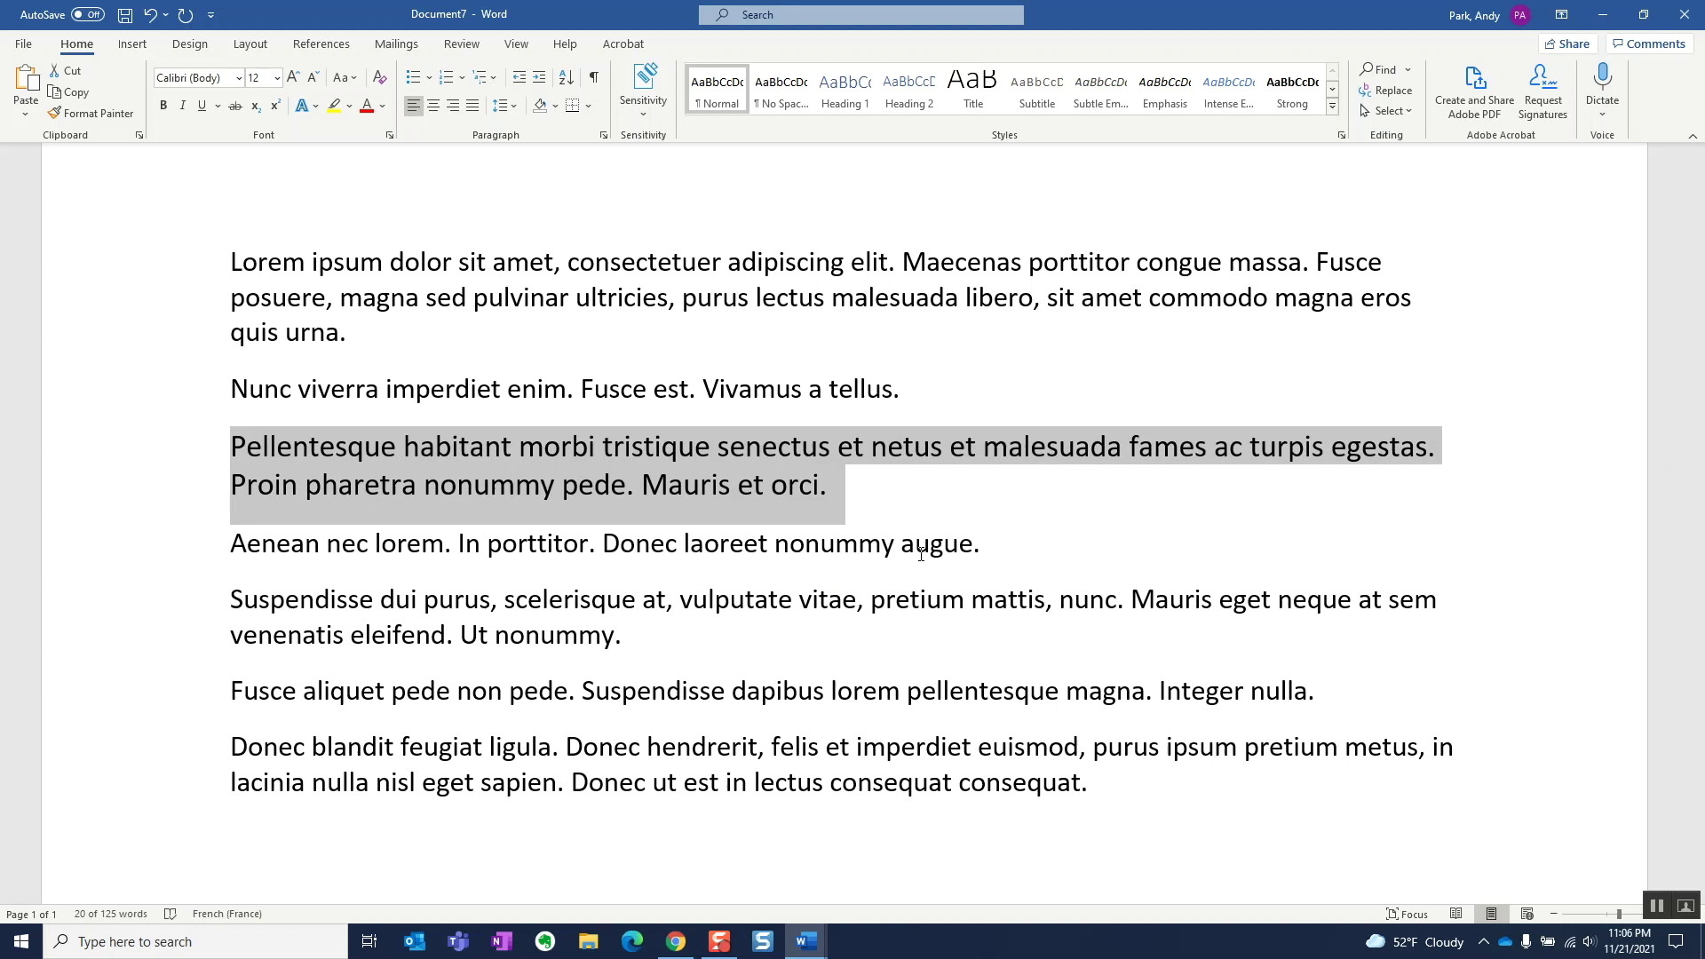